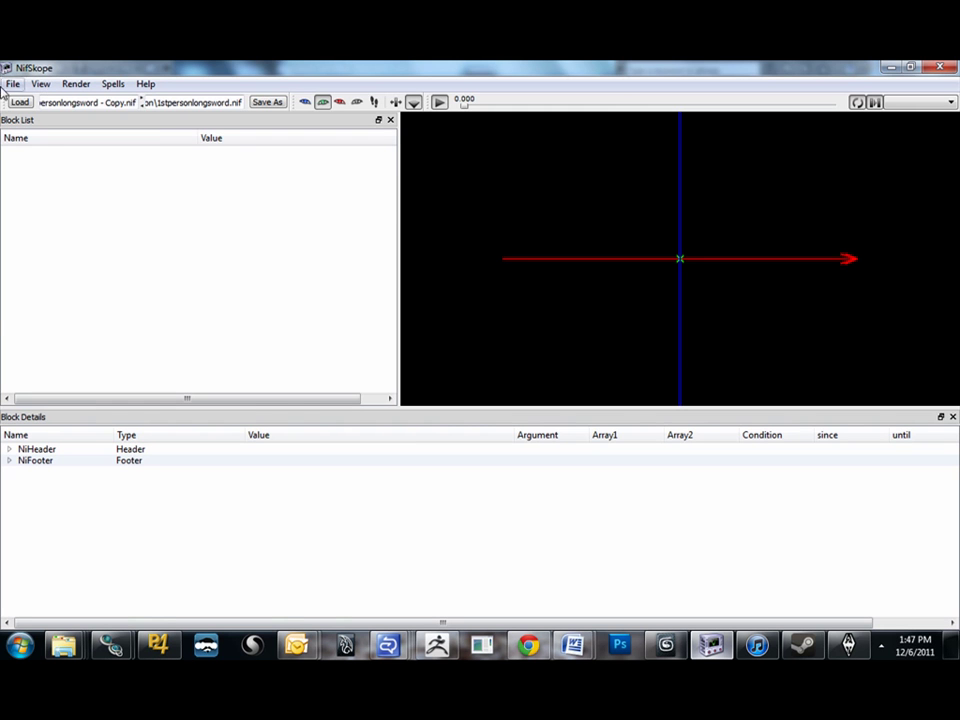
Load 1stpersonlongsword.nif from the Skyrim weapons iron meshes folder.
click(13, 84)
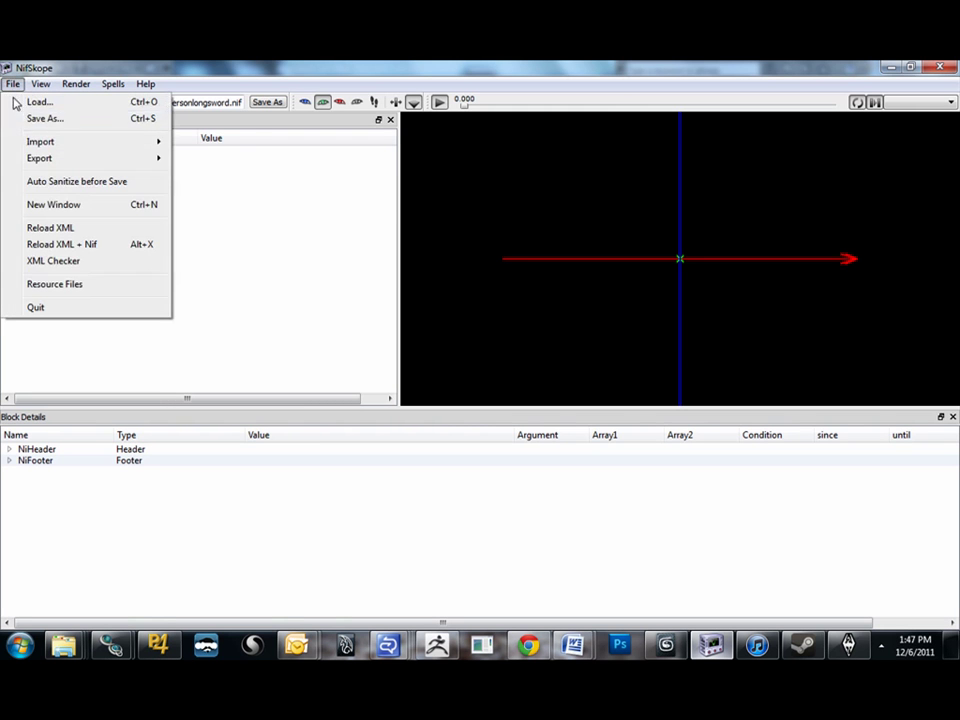
click(64, 106)
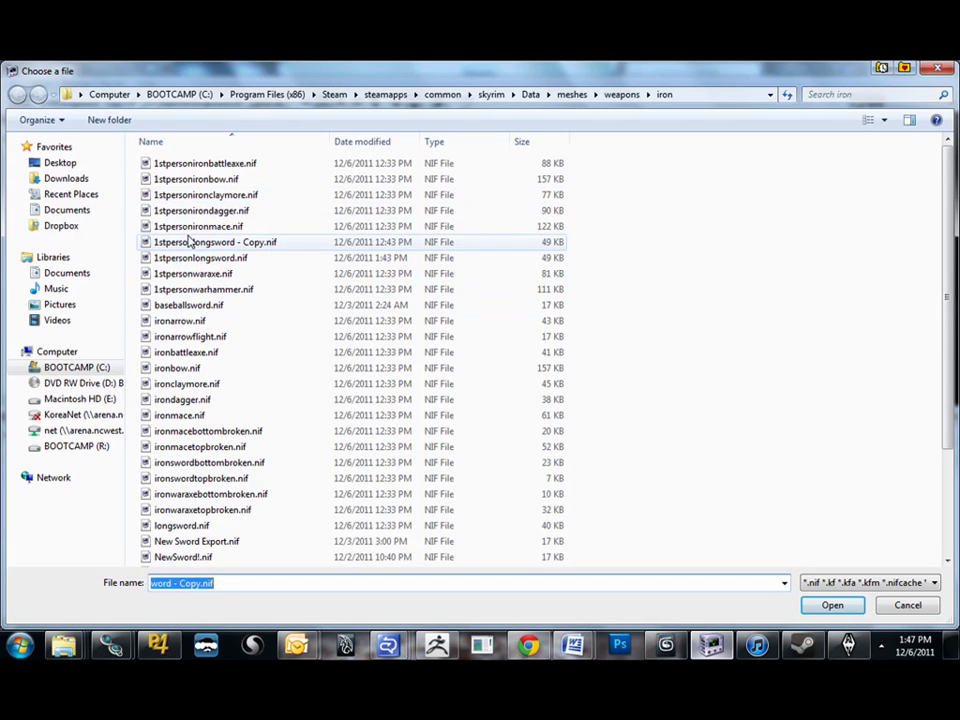
click(193, 213)
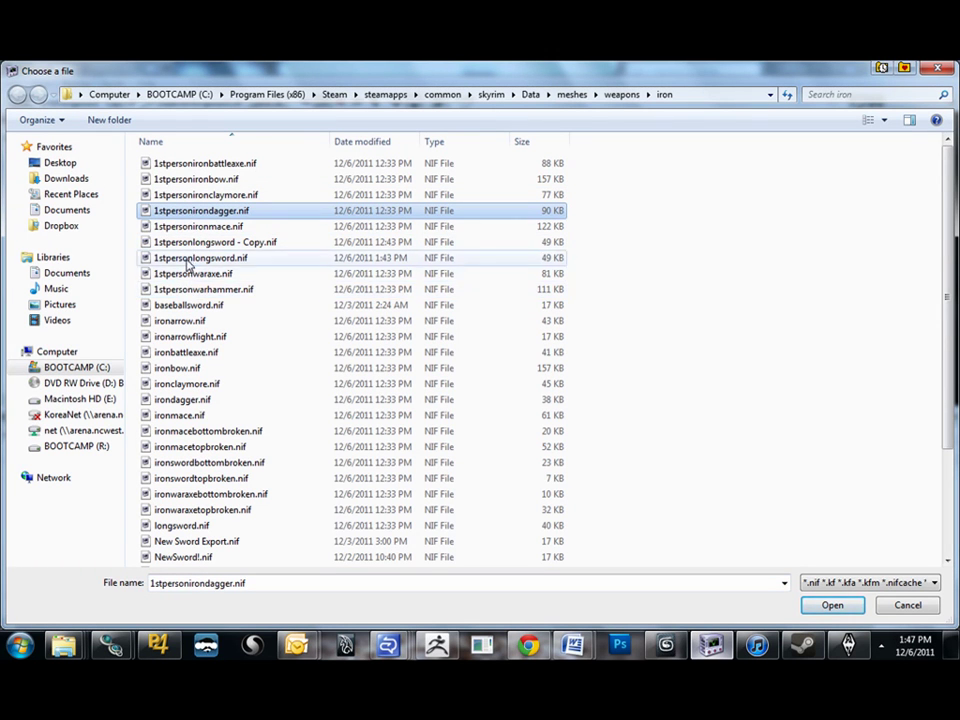
double_click(195, 258)
Expand the BSFadeNode hierarchy, select the newsword NiTriShape and view the sword from the side.
click(10, 153)
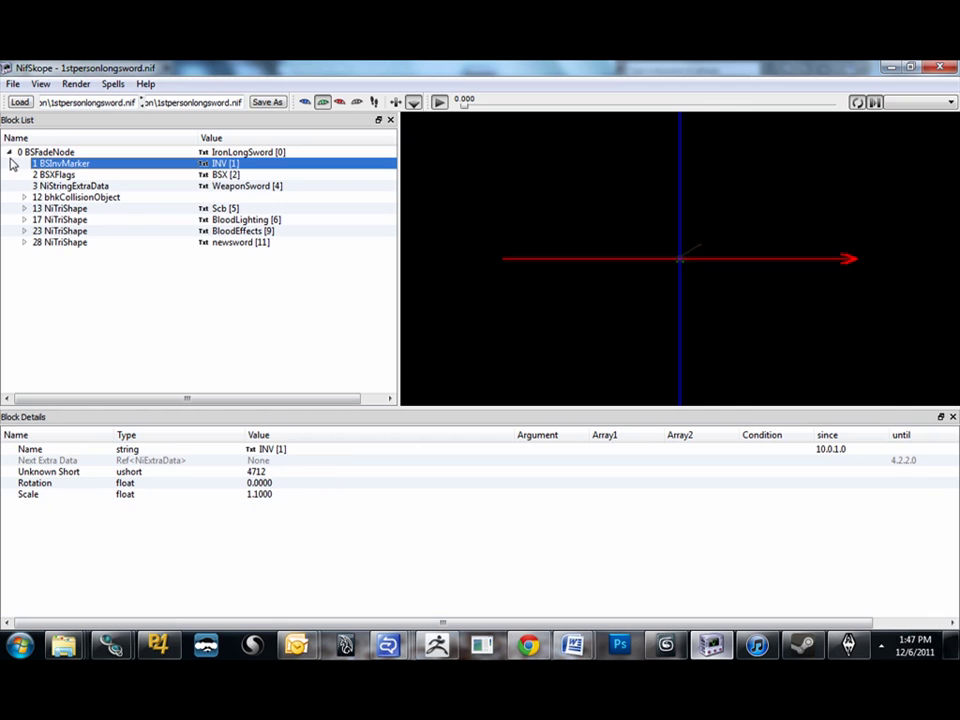
click(24, 208)
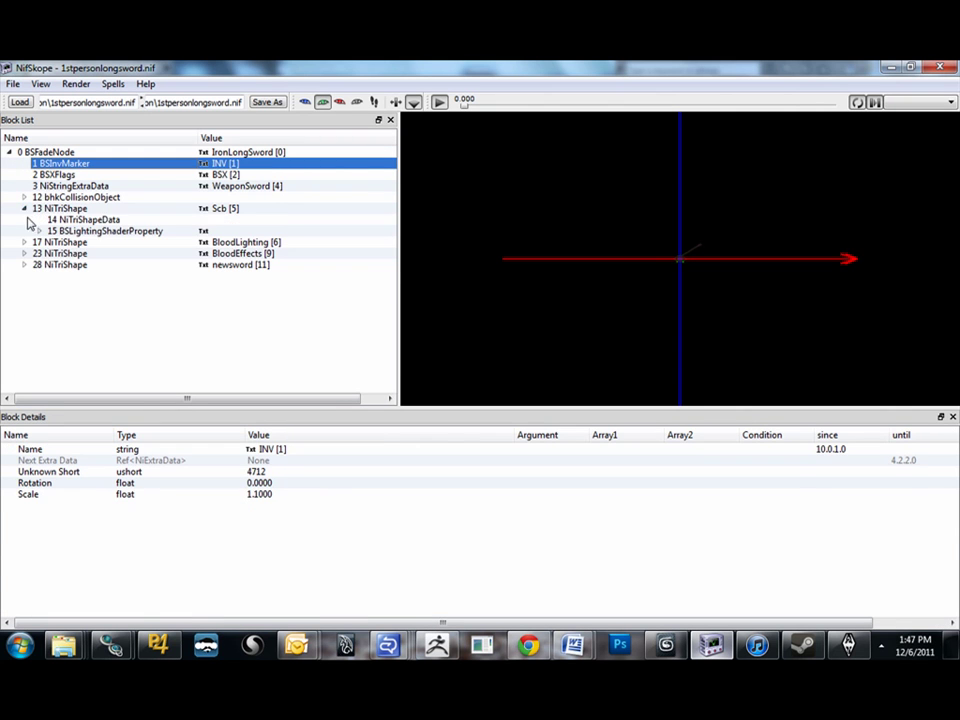
click(30, 208)
click(30, 242)
click(24, 264)
click(48, 265)
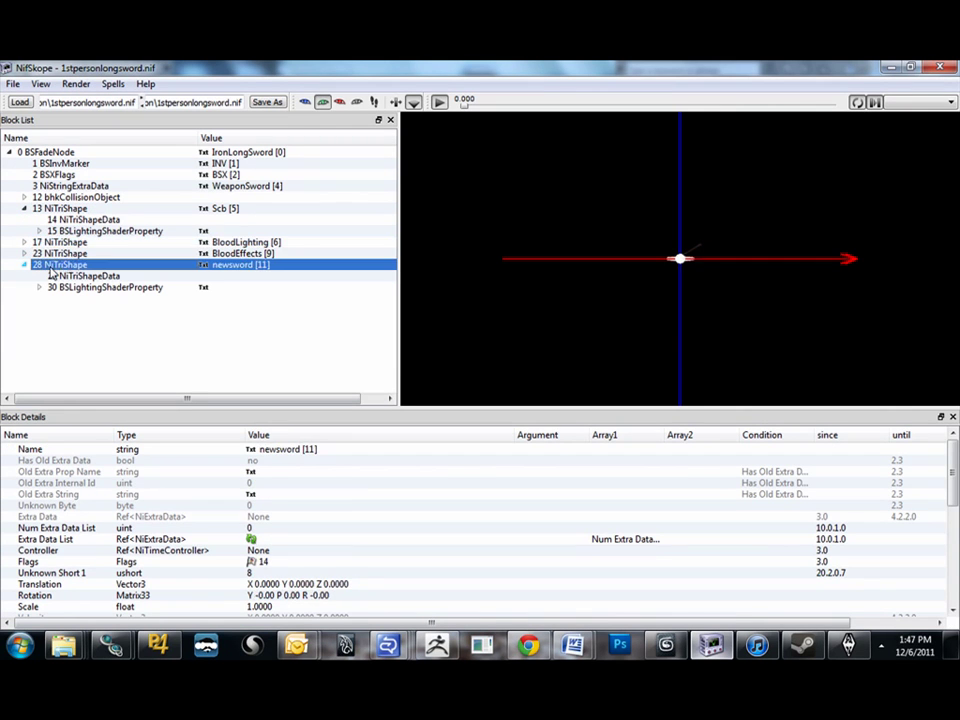
drag(645, 247, 709, 223)
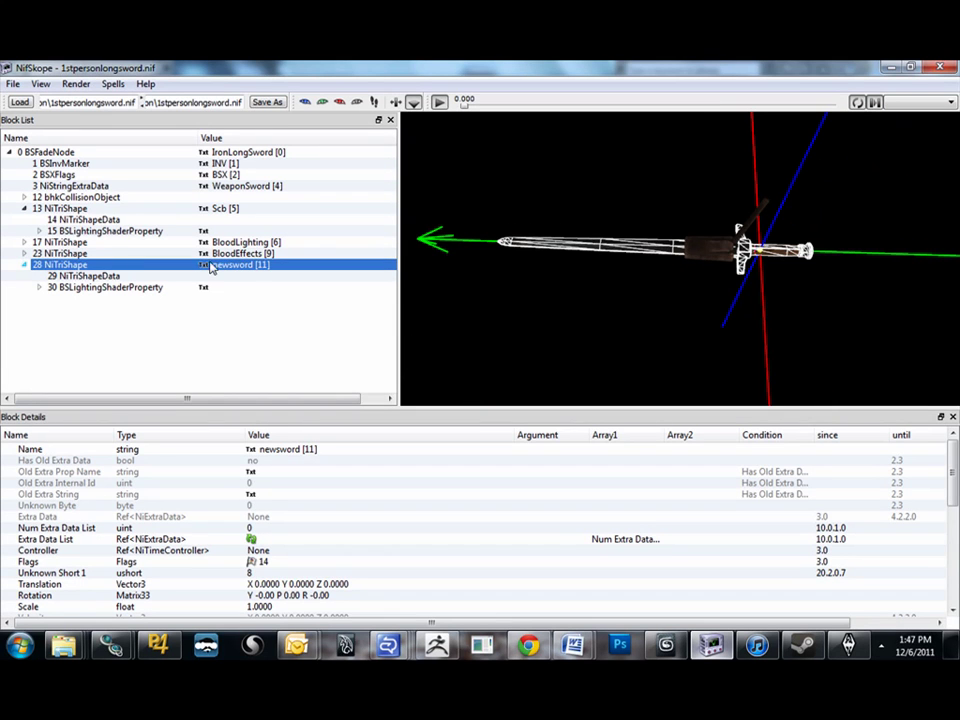
Examine the BloodLighting, BloodEffects and newsword shapes and BloodLighting's NiTriShapeData block.
click(119, 243)
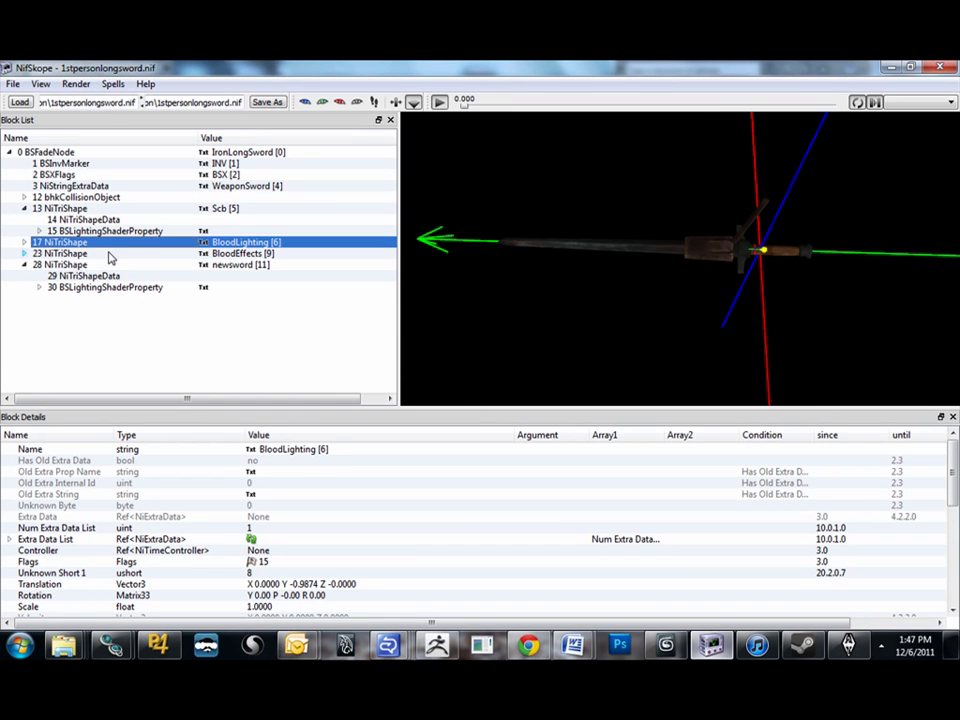
click(110, 255)
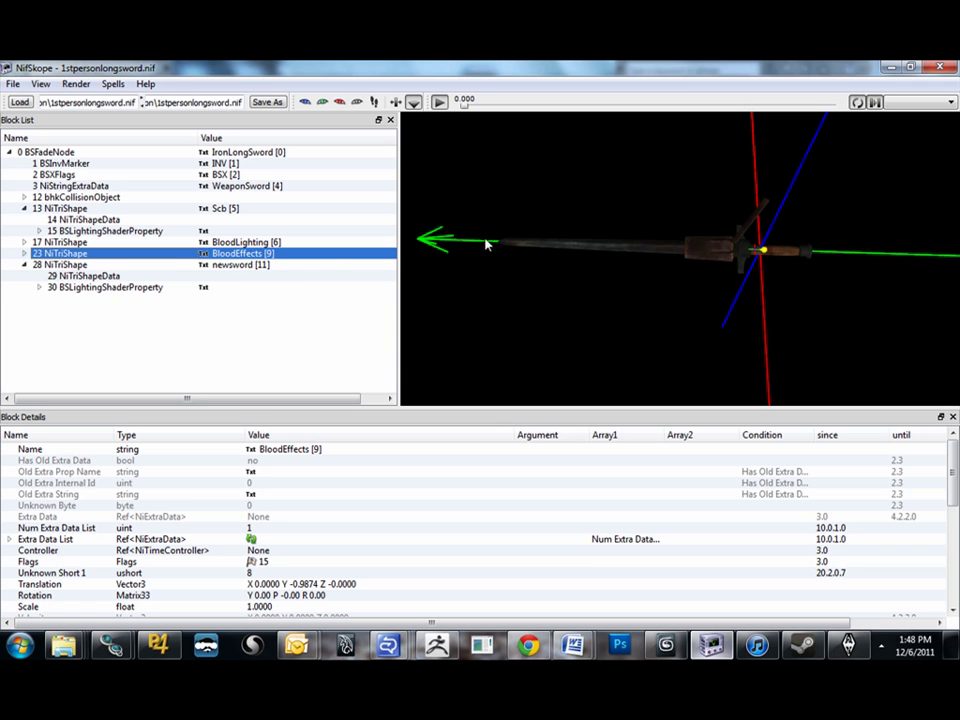
drag(489, 242, 465, 253)
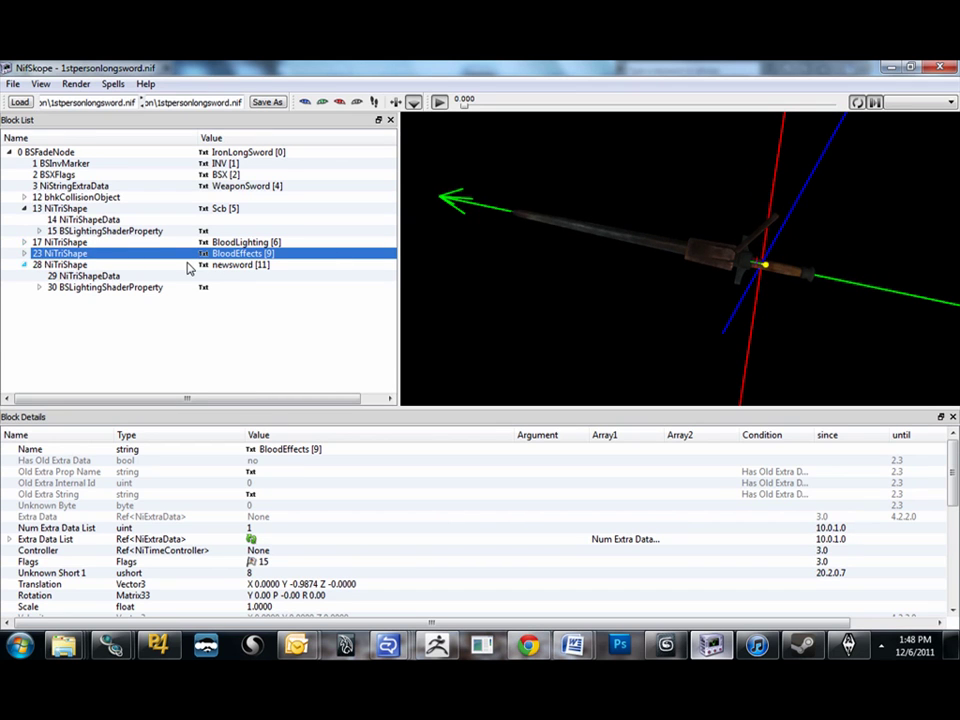
click(122, 244)
click(114, 266)
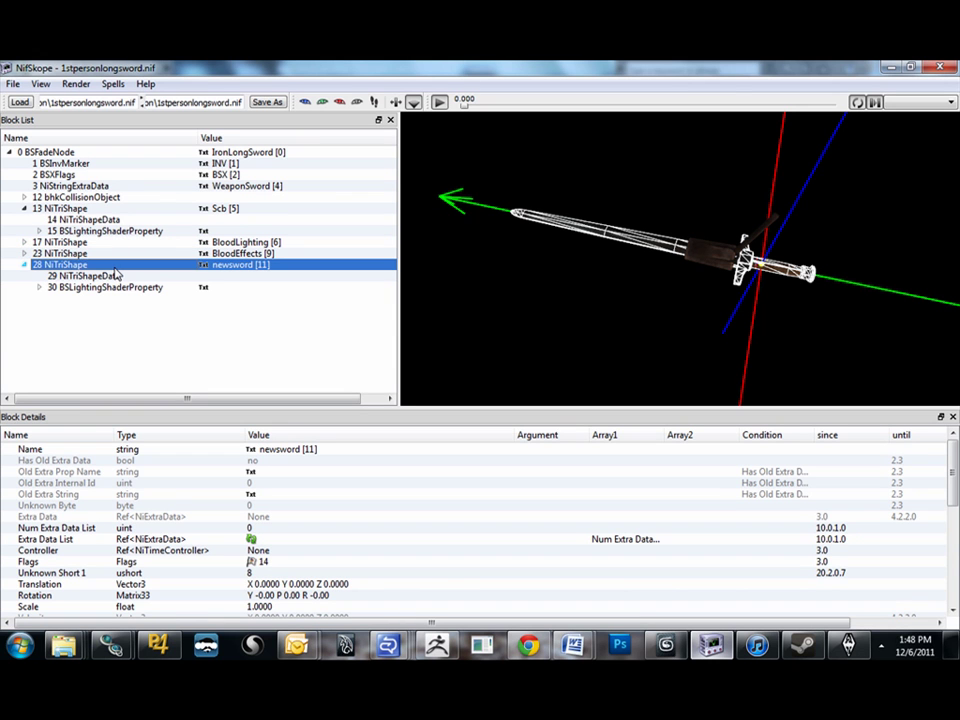
click(24, 242)
click(87, 265)
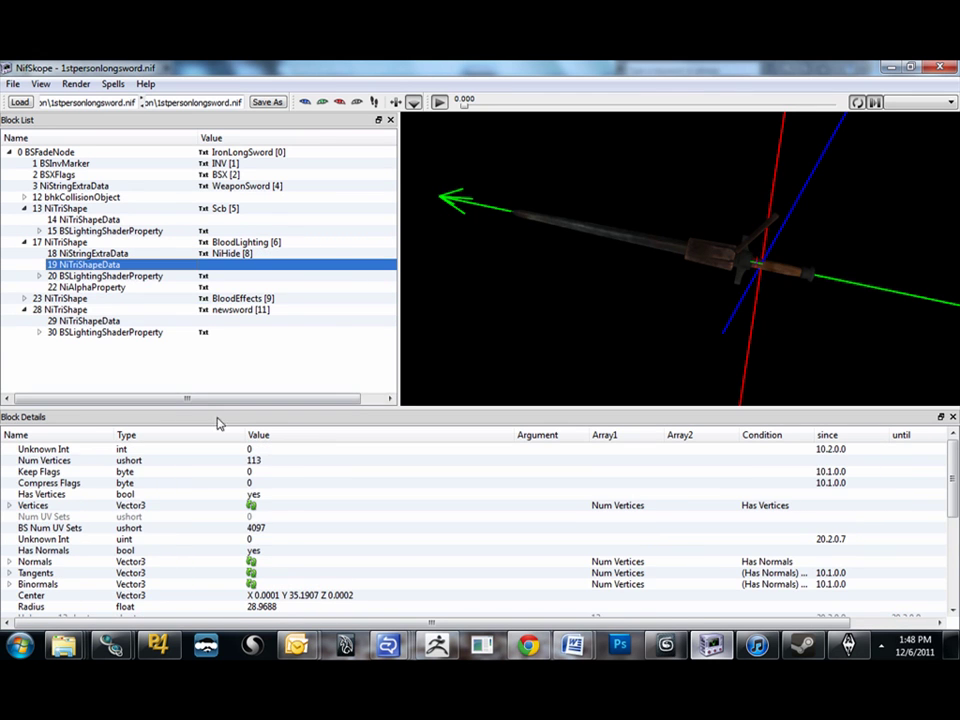
Unhide the BloodLighting NiTriShape by turning off Hidden in its Flags.
click(130, 243)
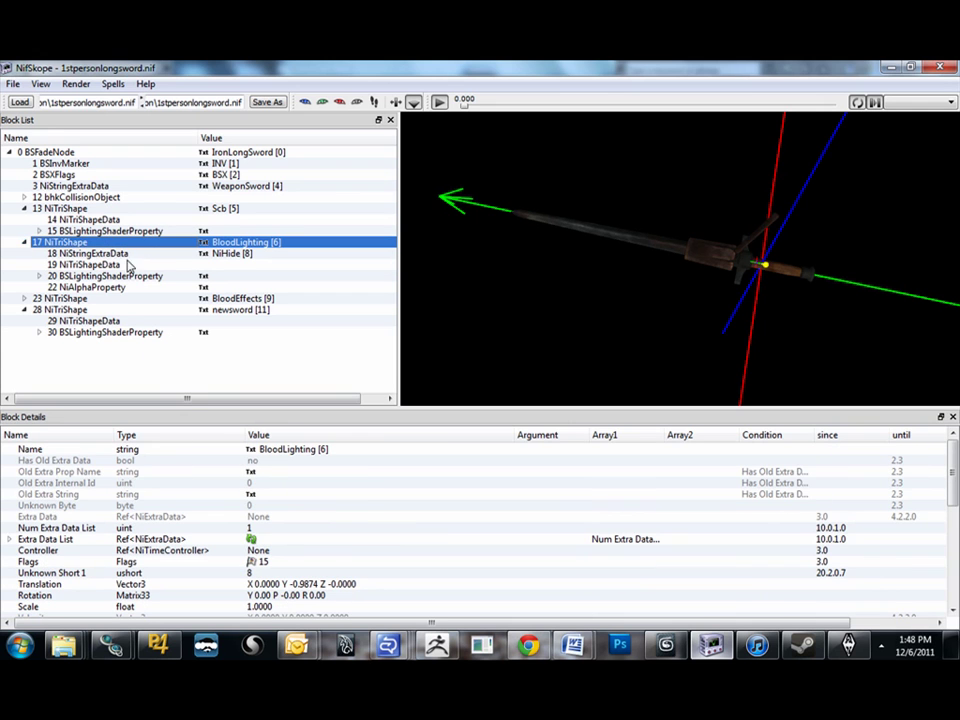
click(252, 563)
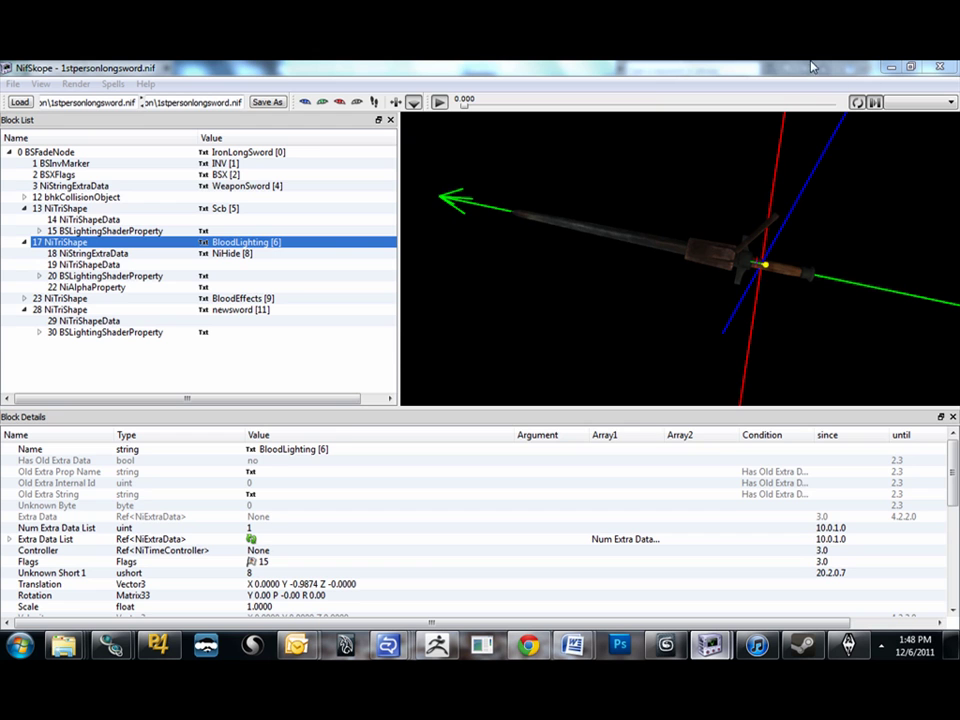
key(alt+Tab)
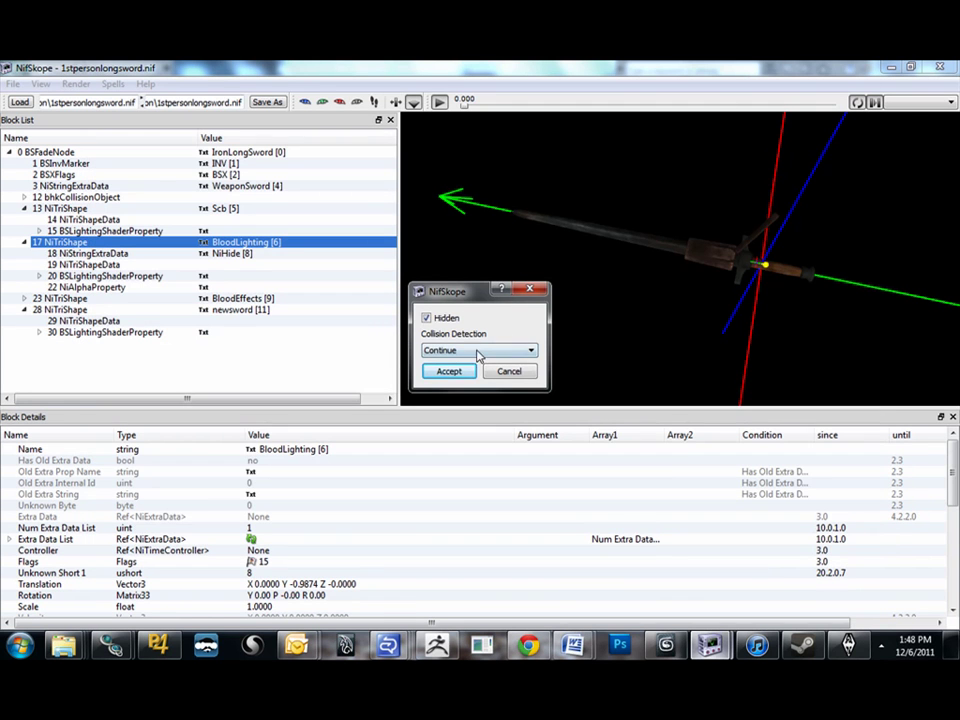
click(426, 318)
click(446, 371)
Examine the BloodLighting mesh around the blade and compare it with the sword model in 3ds Max.
drag(613, 246, 563, 189)
key(alt+Tab)
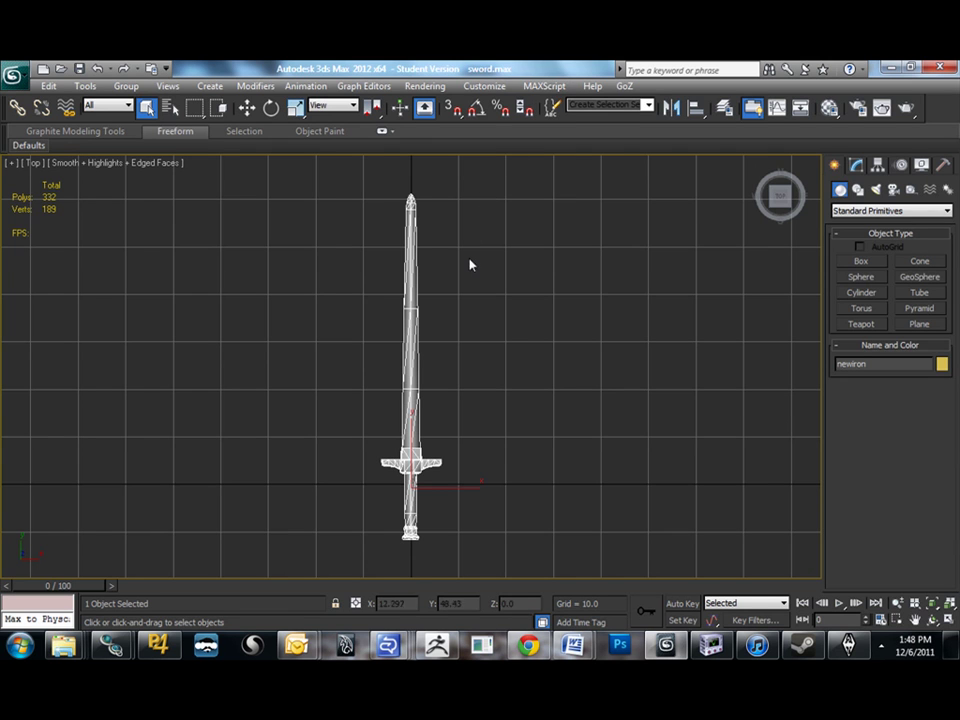
key(alt+Tab)
drag(511, 270, 432, 222)
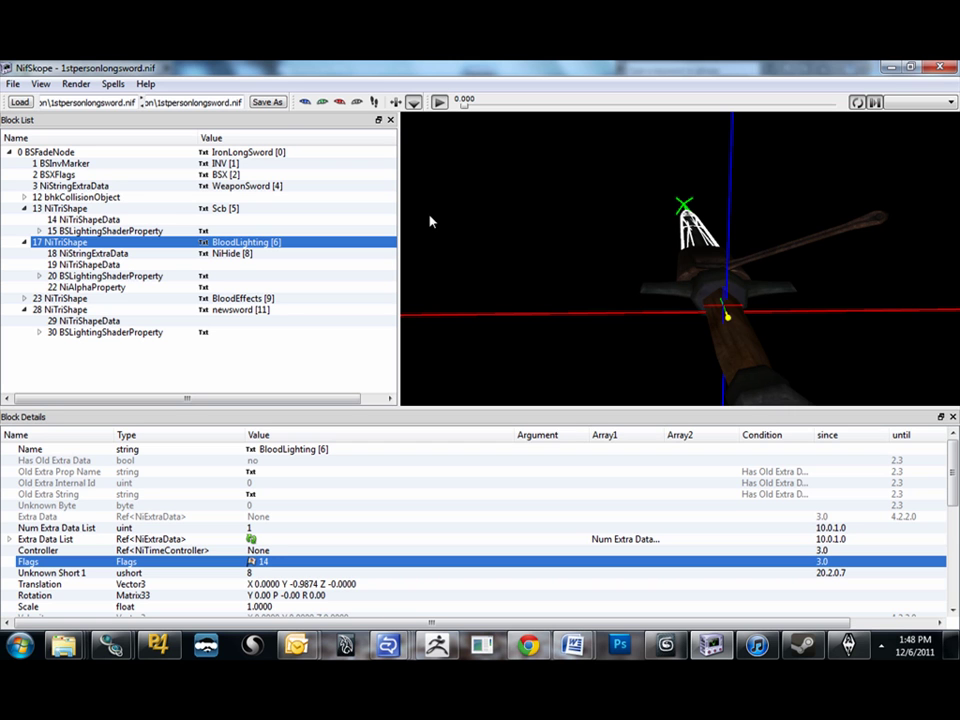
Switch to 3ds Max and select the whole blade as an element of the newiron mesh.
key(alt+Tab)
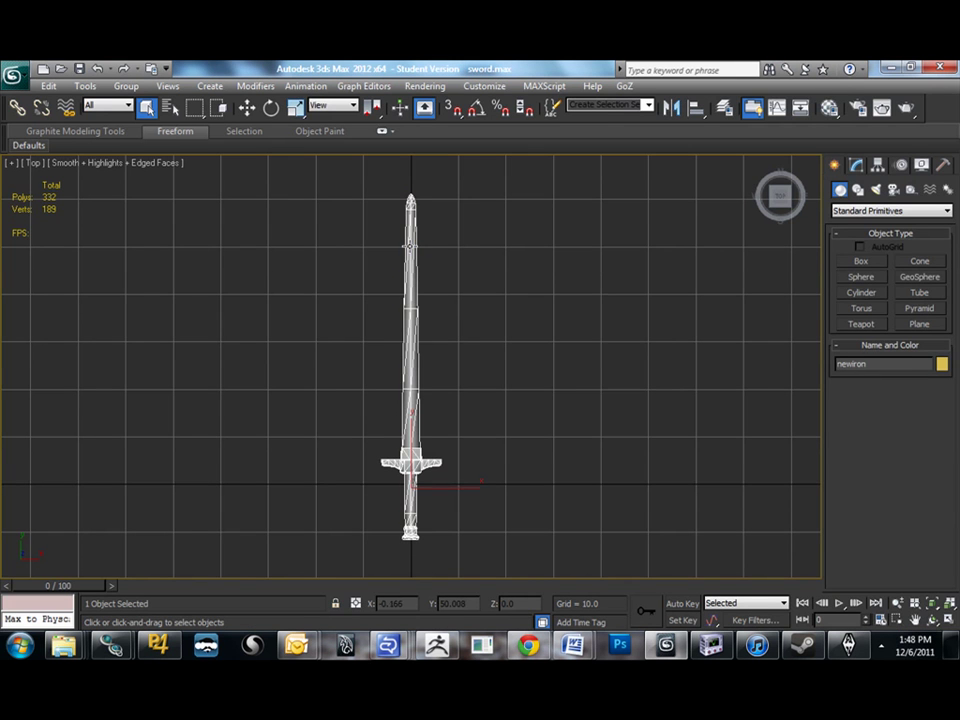
key(4)
key(5)
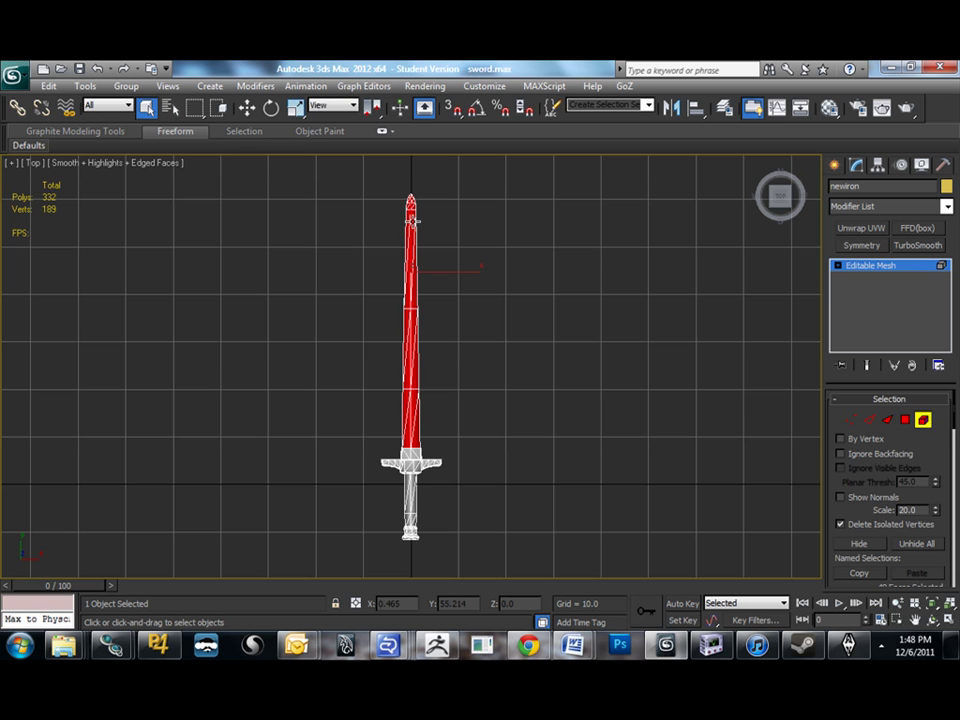
click(922, 421)
click(923, 421)
middle_drag(412, 338, 425, 301)
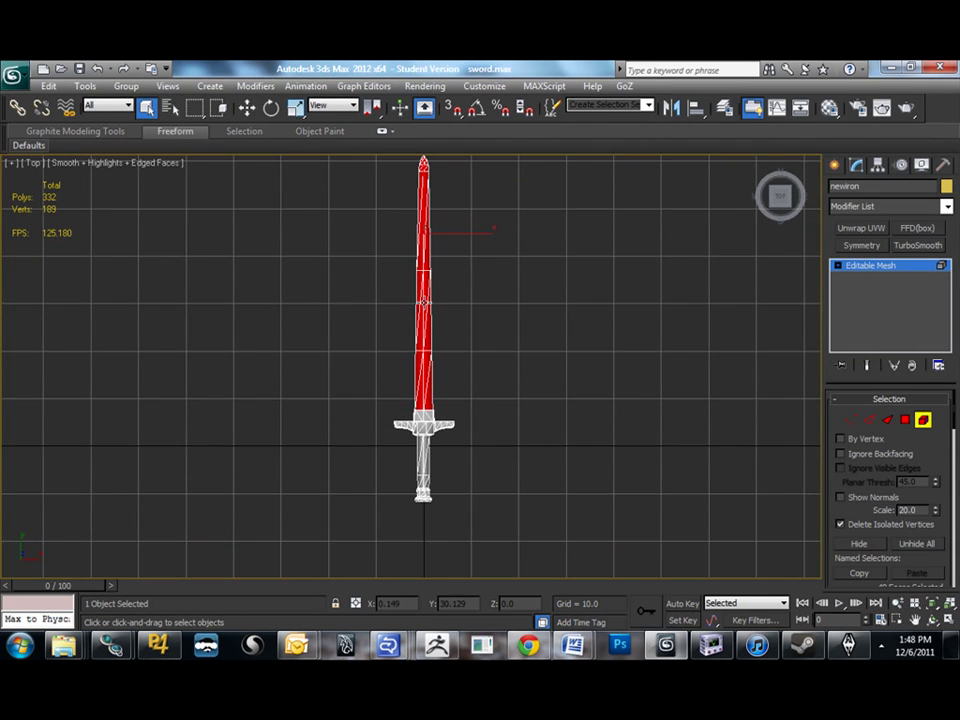
scroll(430, 322, up, 4)
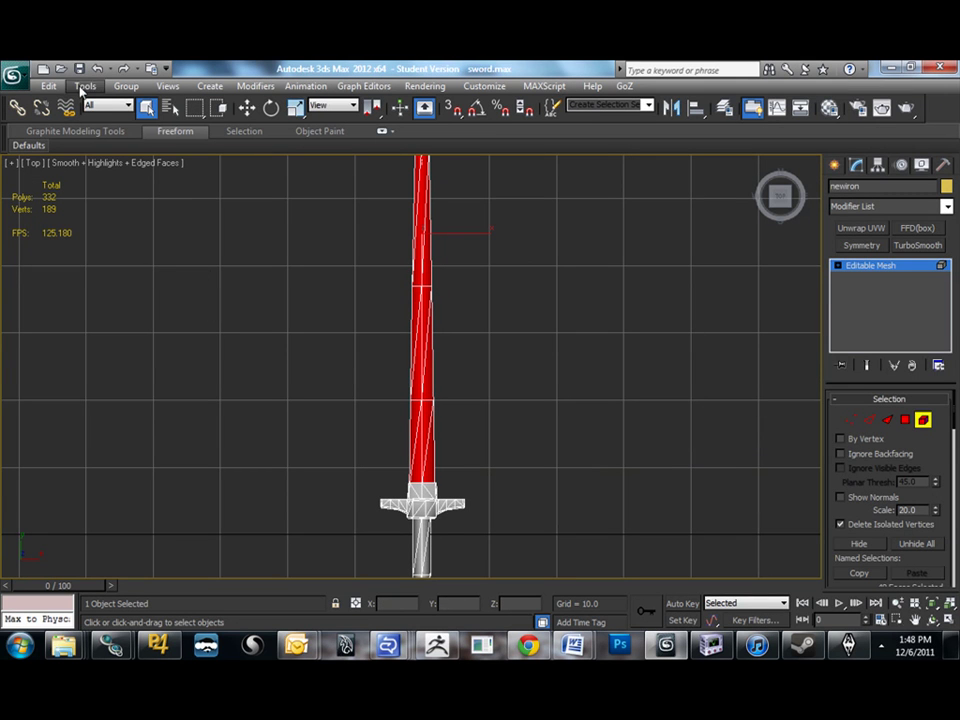
Try to keep only the blade by inverting the element selection and deleting the guard and handle.
click(48, 87)
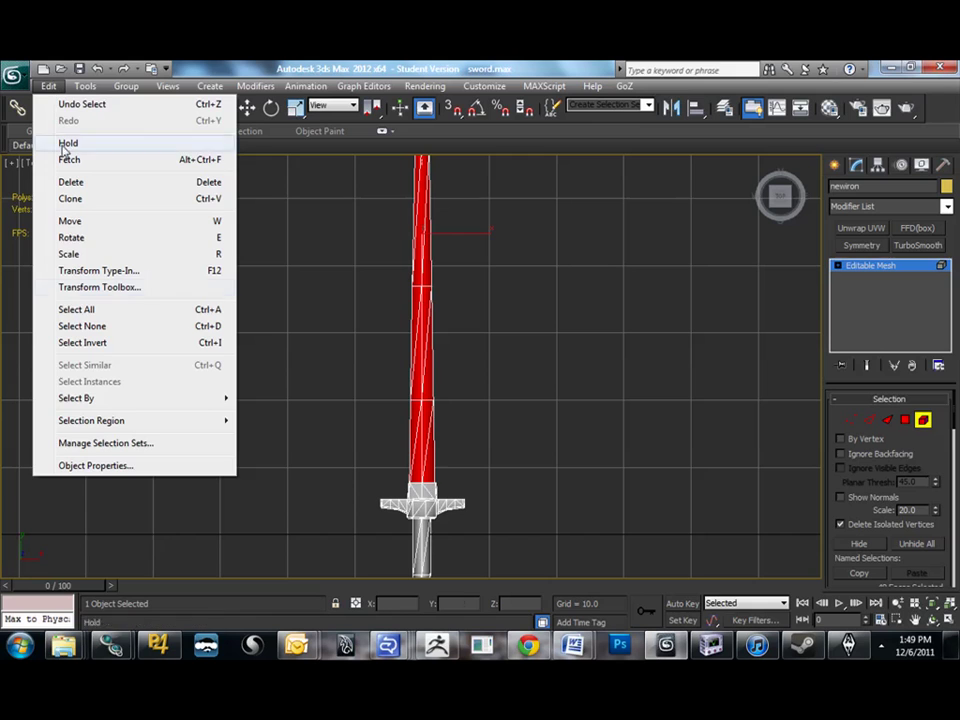
click(92, 342)
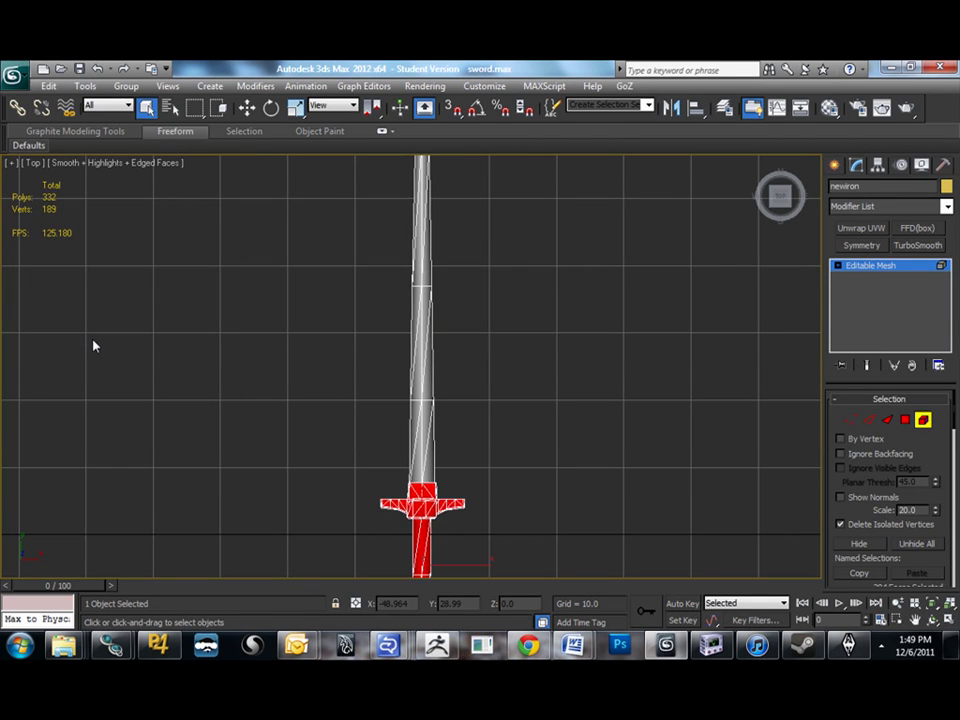
key(Delete)
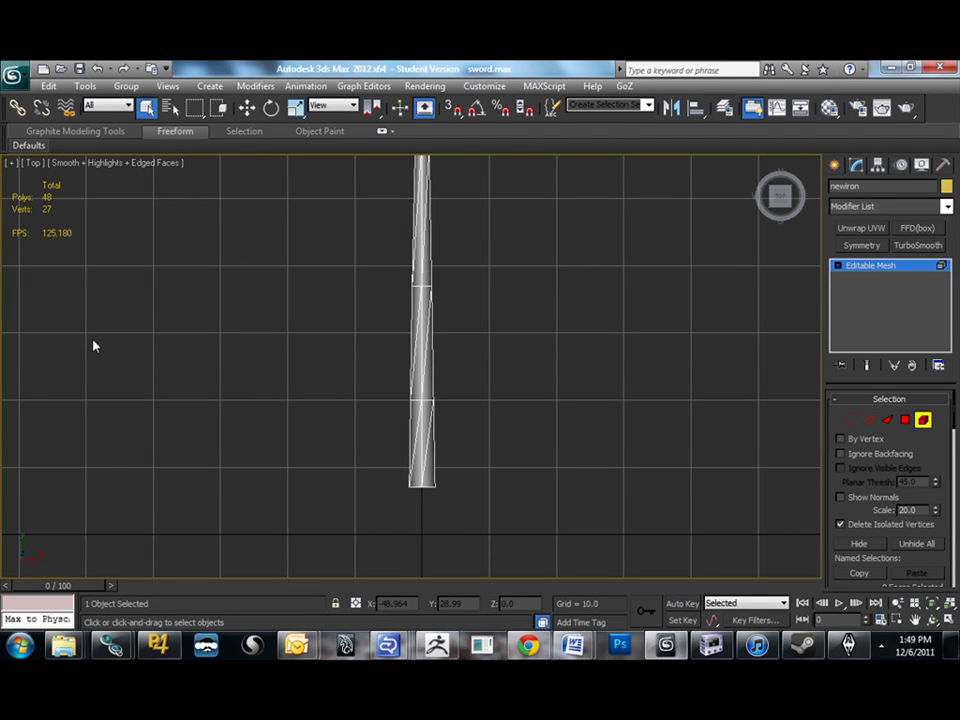
click(869, 270)
key(ctrl+z)
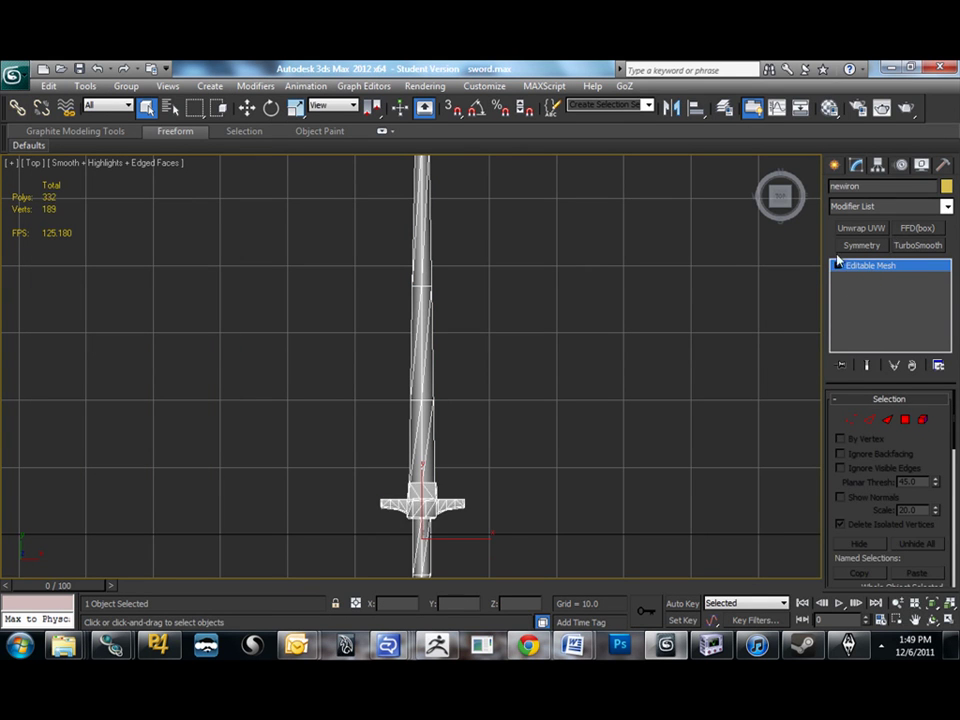
key(ctrl+i)
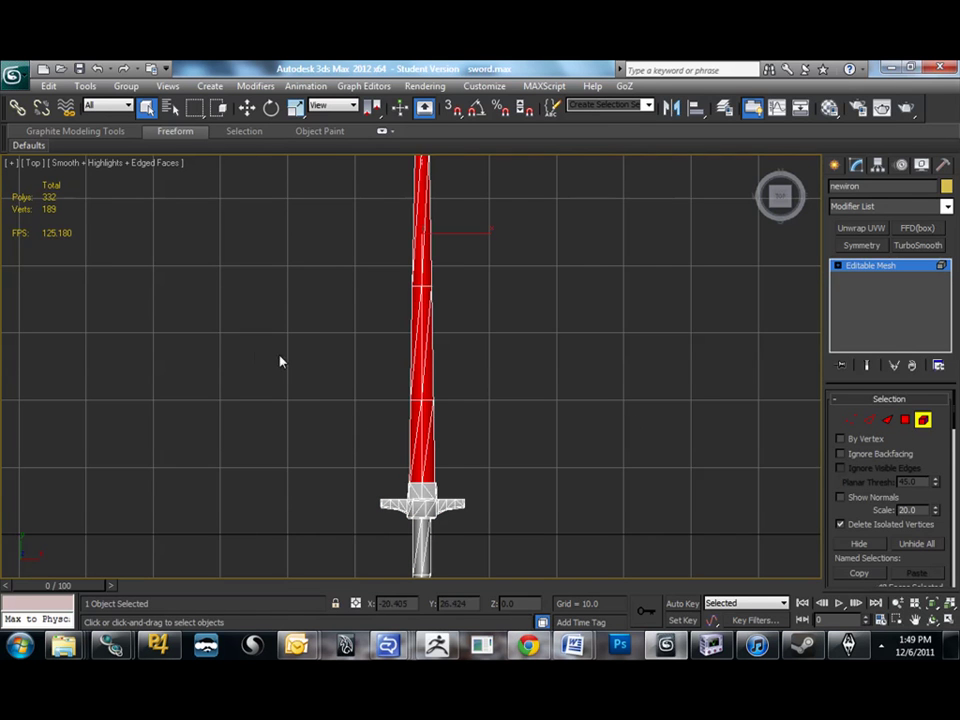
Detach the selected blade faces as a clone named fxmesh.
drag(936, 522, 955, 323)
click(898, 476)
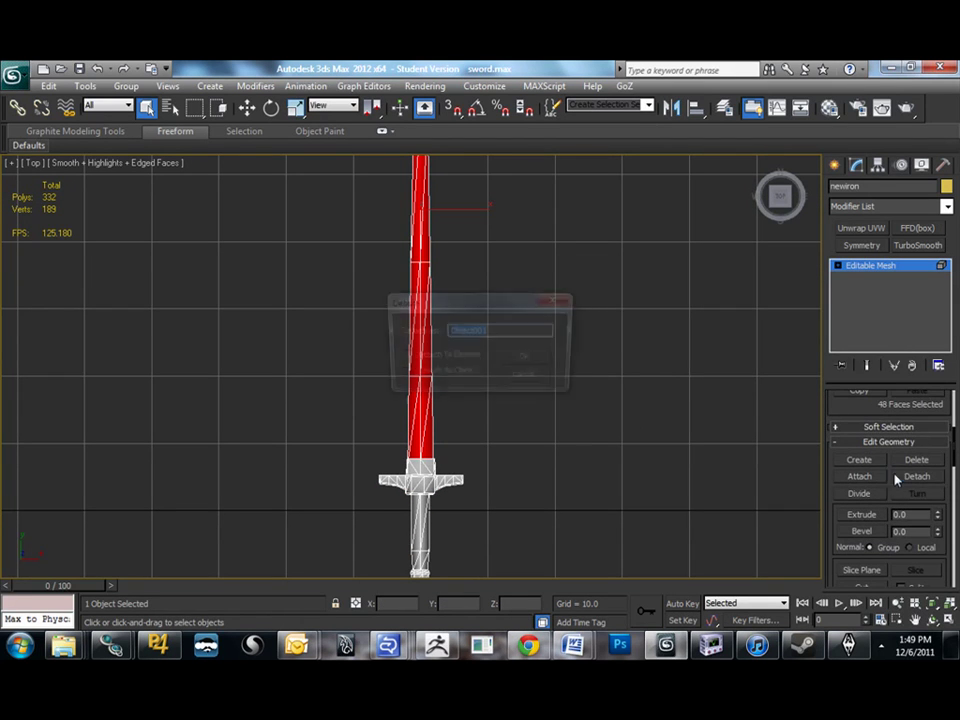
click(429, 376)
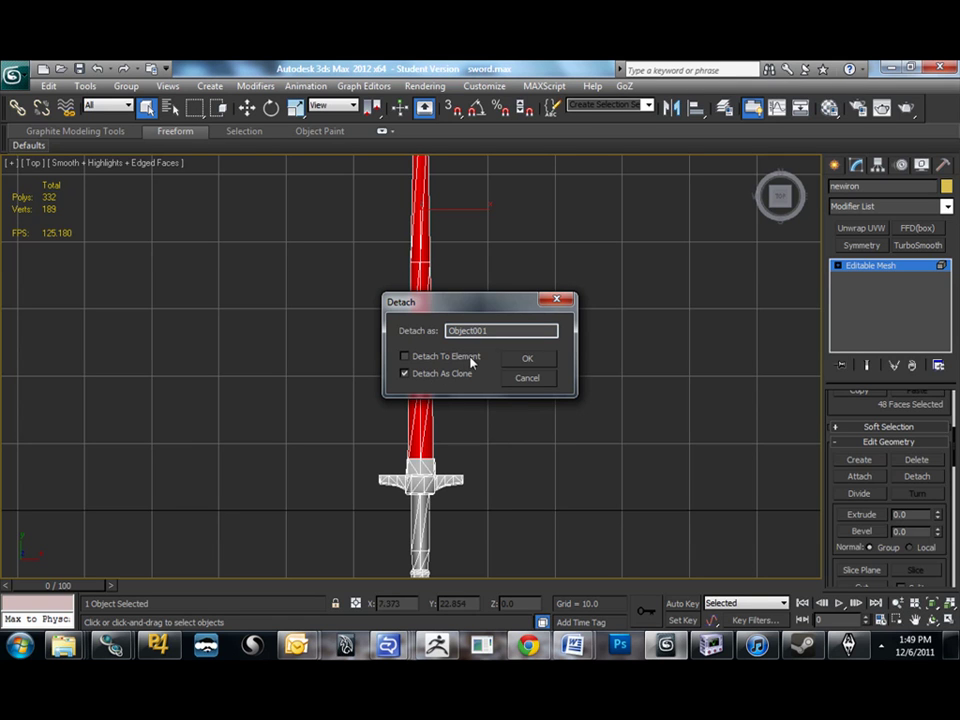
drag(492, 331, 333, 331)
text(fxme)
key(Return)
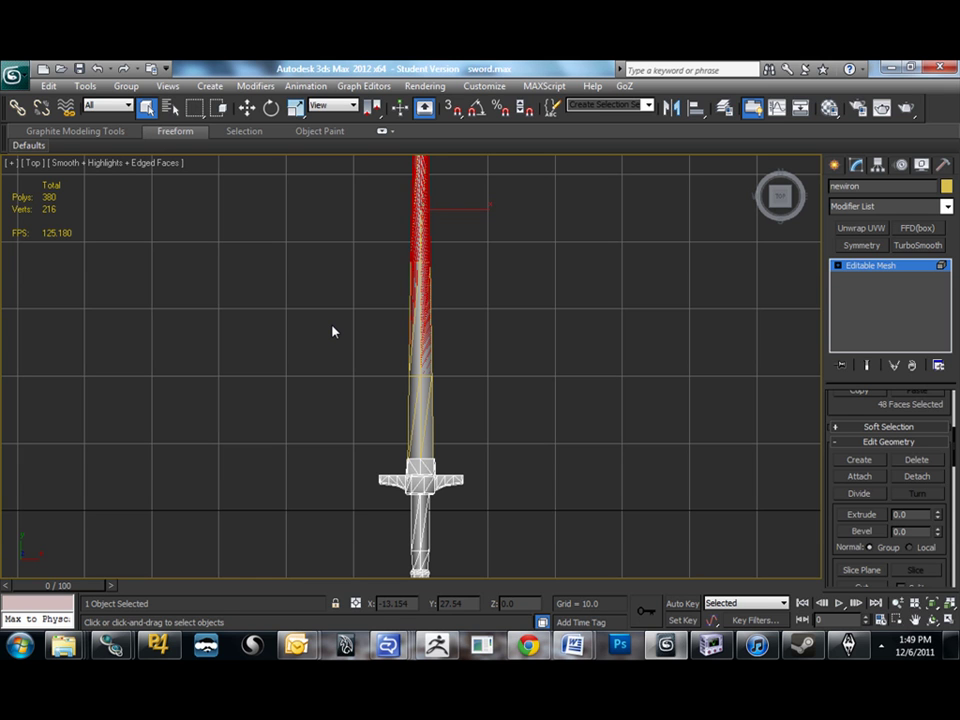
Leave element editing on newiron and select the fxmesh blade object.
middle_drag(396, 300, 405, 336)
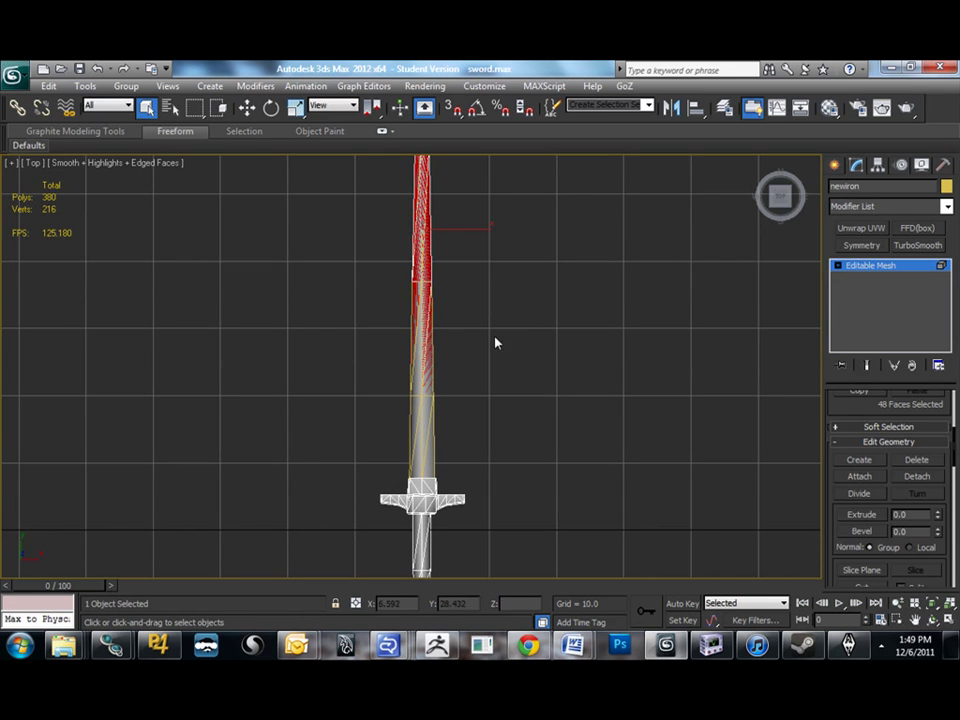
click(891, 266)
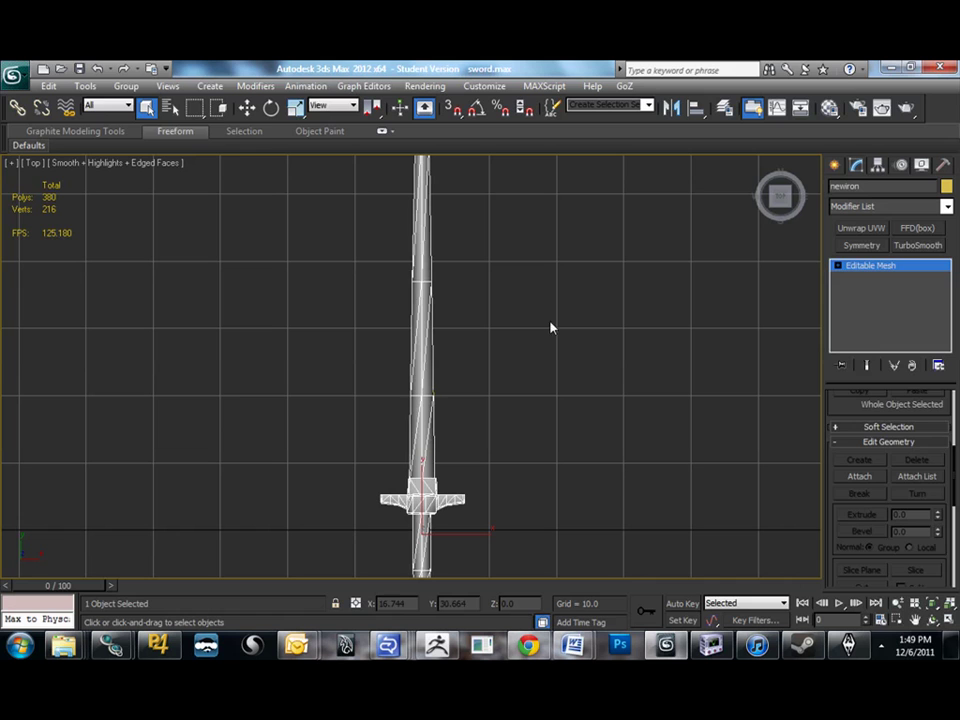
click(406, 330)
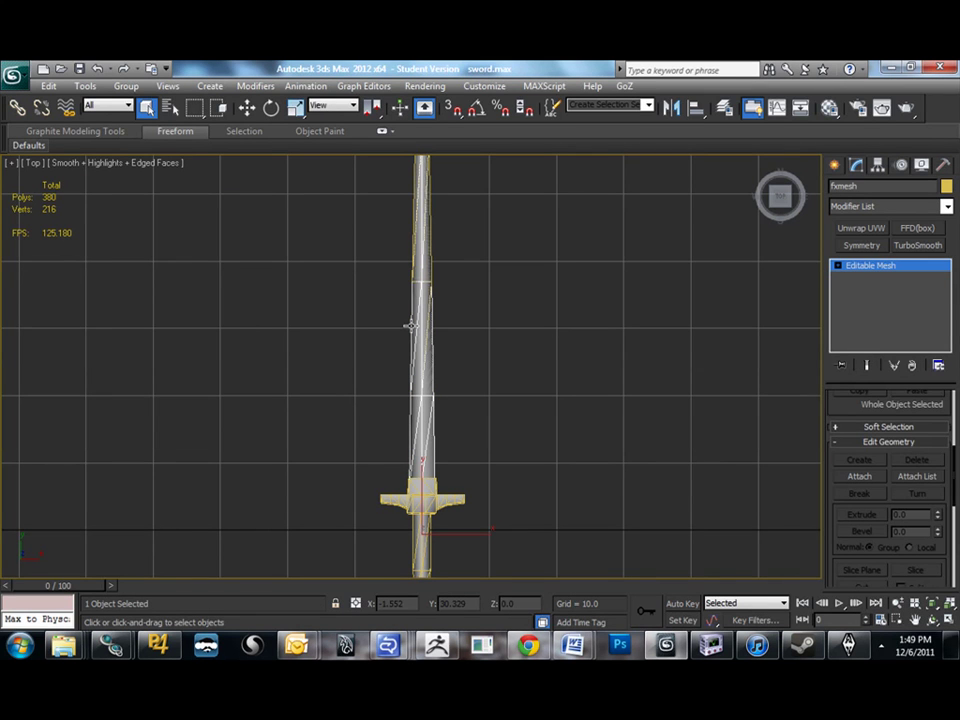
Add a Push modifier to the fxmesh blade.
middle_drag(406, 343, 396, 306)
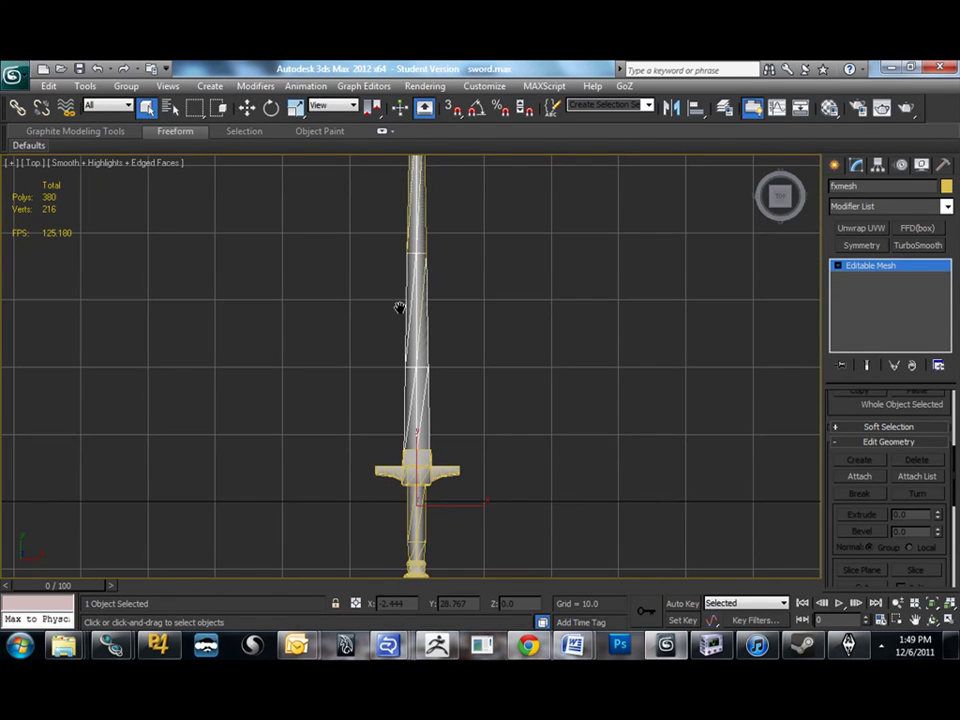
click(949, 208)
drag(949, 244, 956, 607)
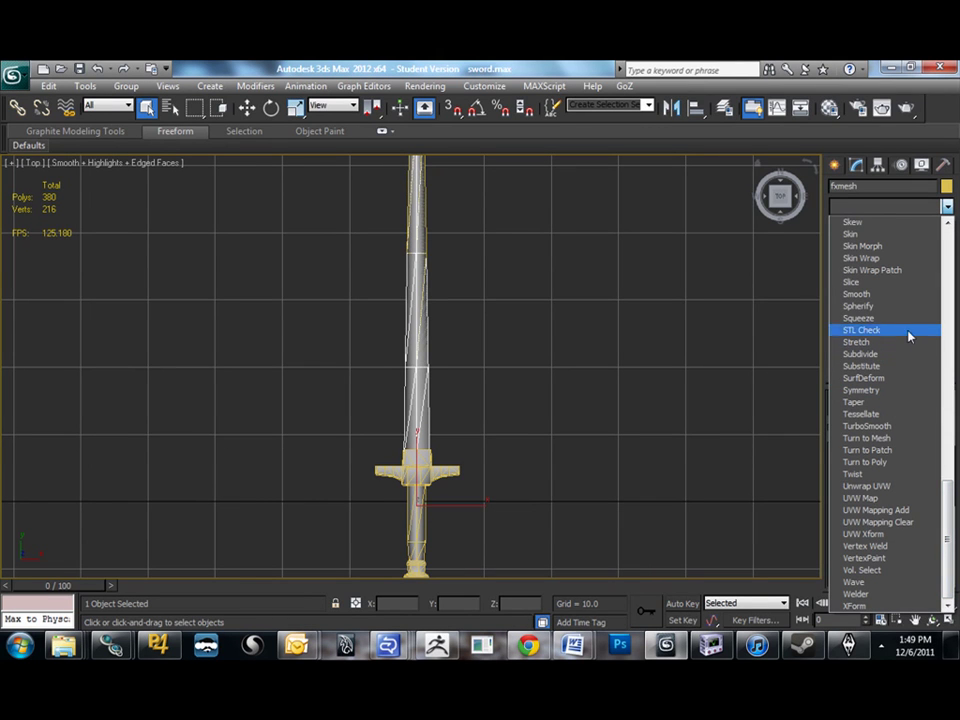
scroll(886, 396, up, 1)
scroll(886, 396, up, 3)
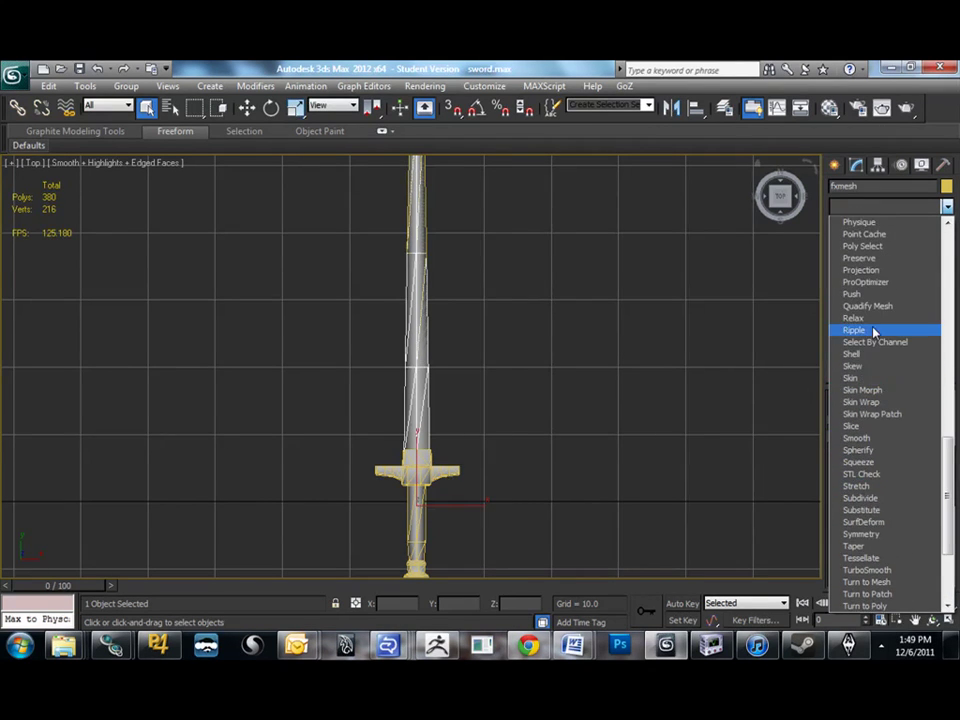
click(866, 296)
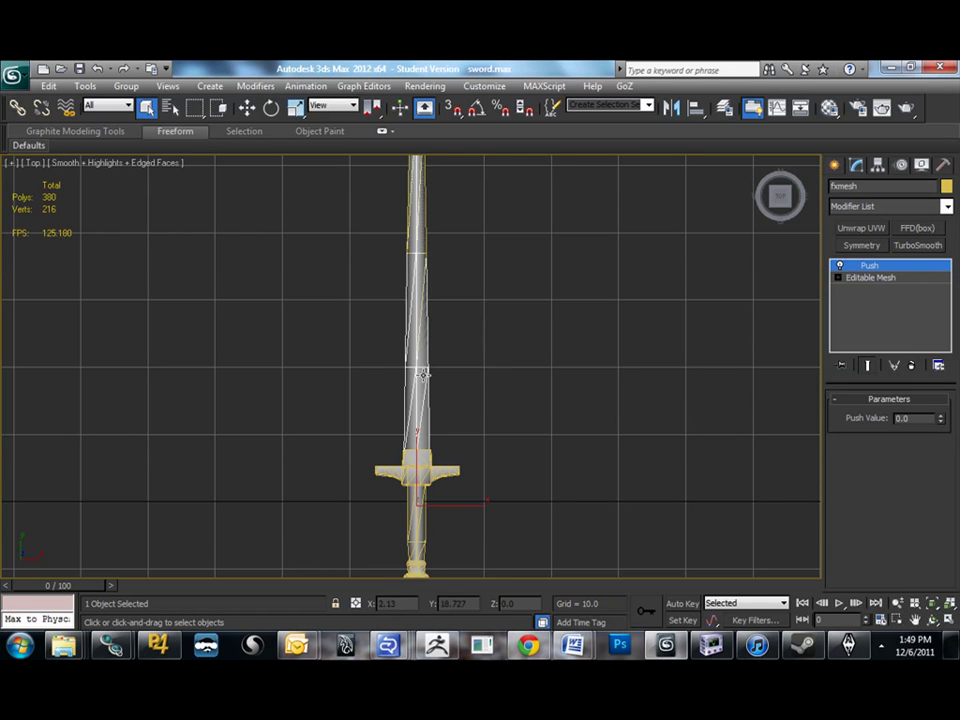
Try several larger Push values, ending with 0.03, comparing the fxmesh blade against the original in wireframe.
scroll(405, 354, up, 5)
middle_drag(426, 321, 490, 445)
scroll(476, 285, up, 3)
key(F3)
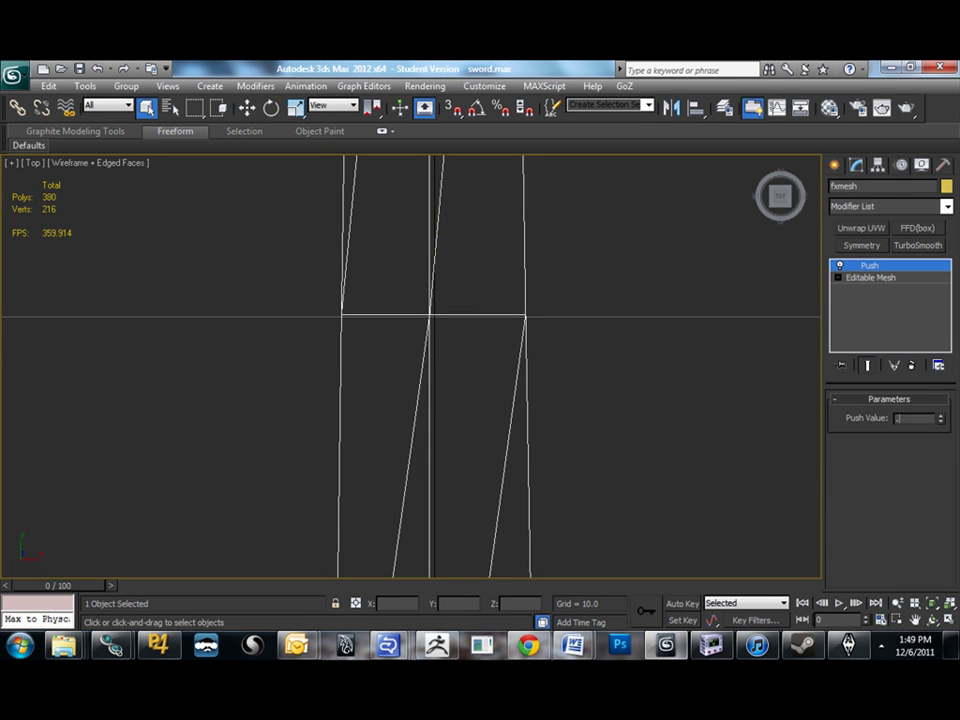
key(Return)
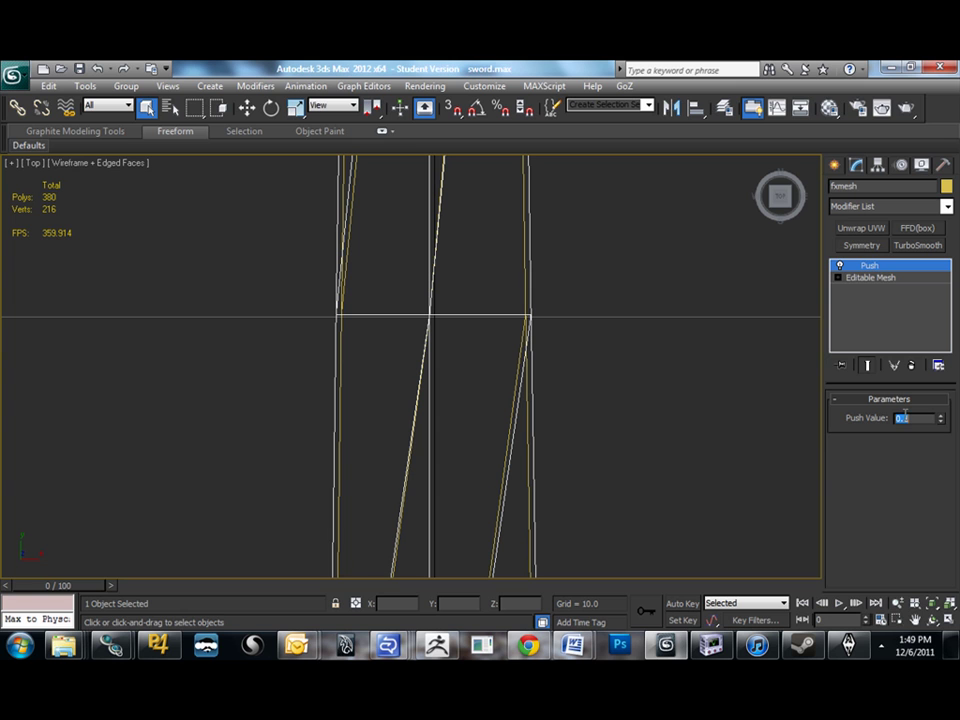
key(Return)
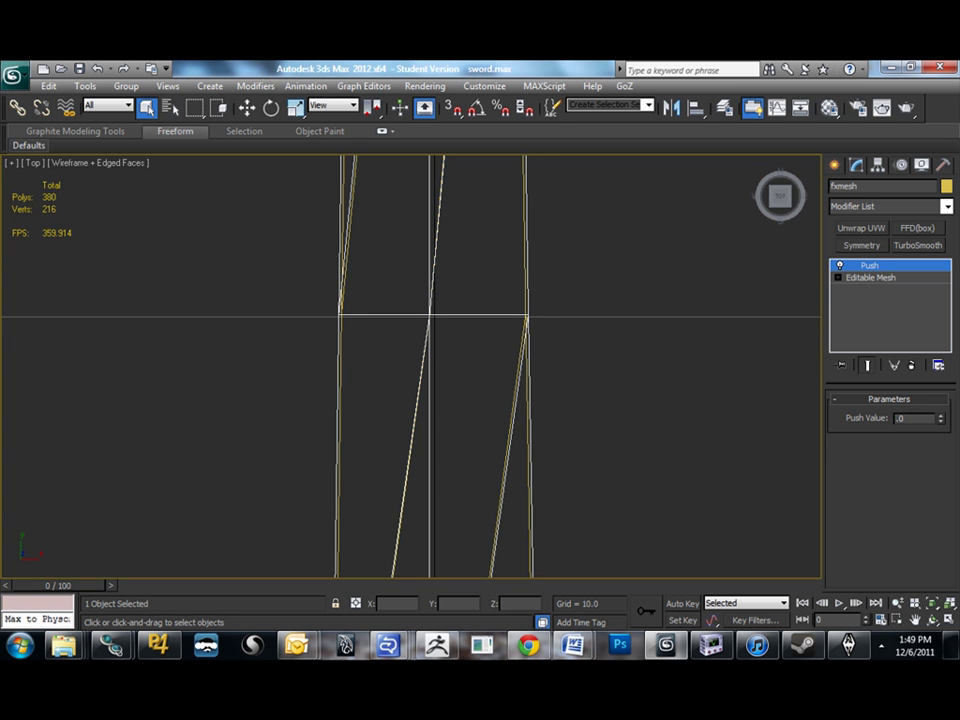
text(.03)
key(Return)
scroll(470, 360, up, 5)
middle_drag(555, 305, 563, 355)
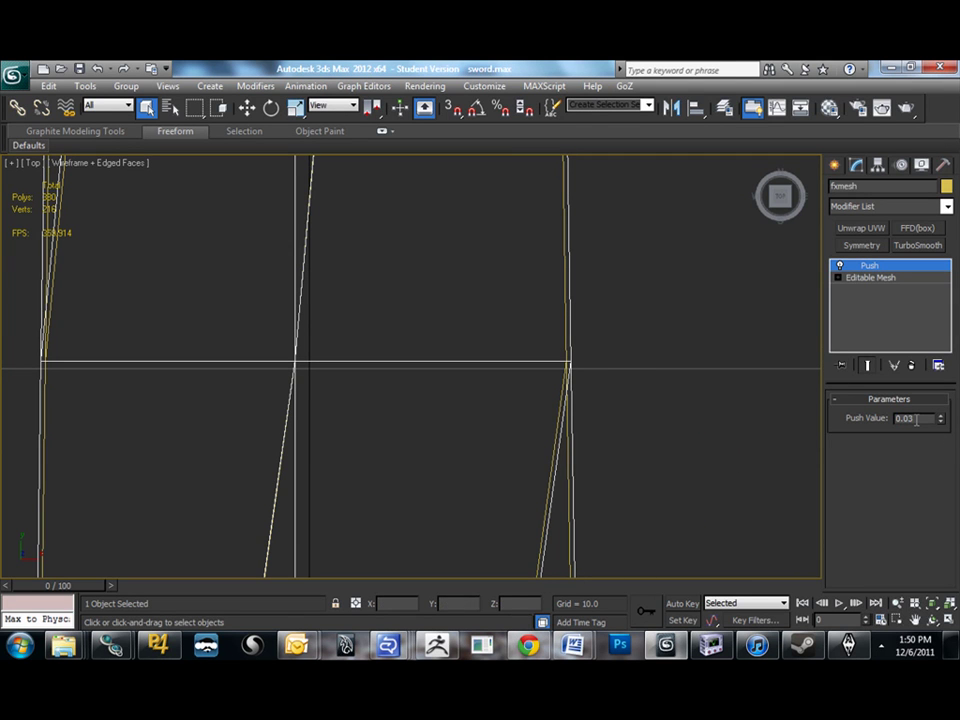
Set the Push value to 0.01, return to shaded display and collapse the modifier into the editable mesh.
text(0.01)
key(Return)
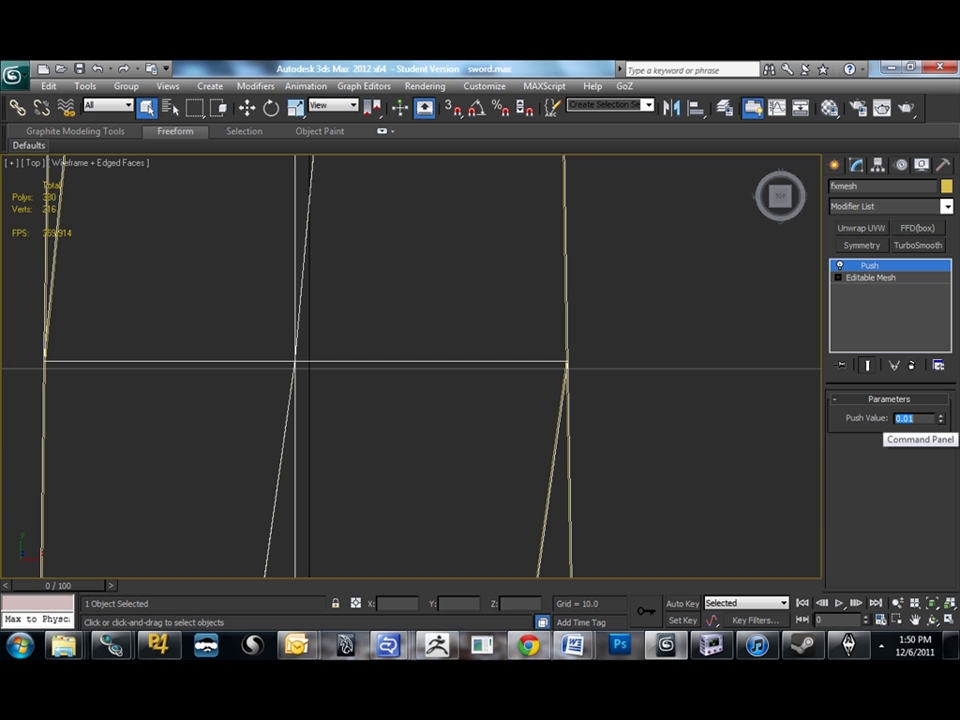
scroll(338, 350, down, 6)
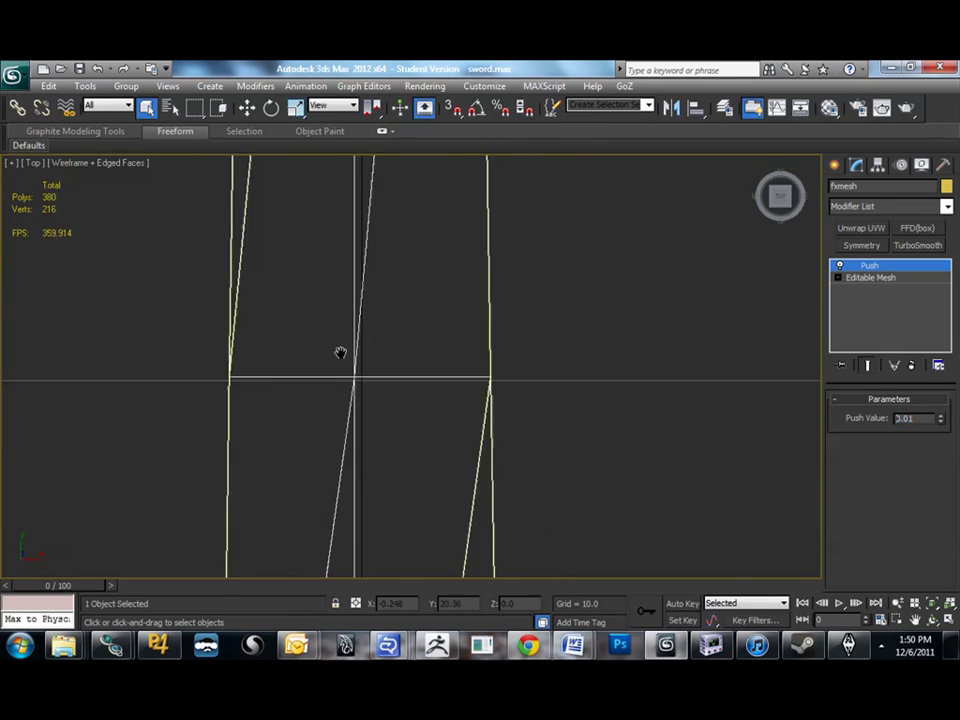
key(F3)
scroll(362, 425, down, 5)
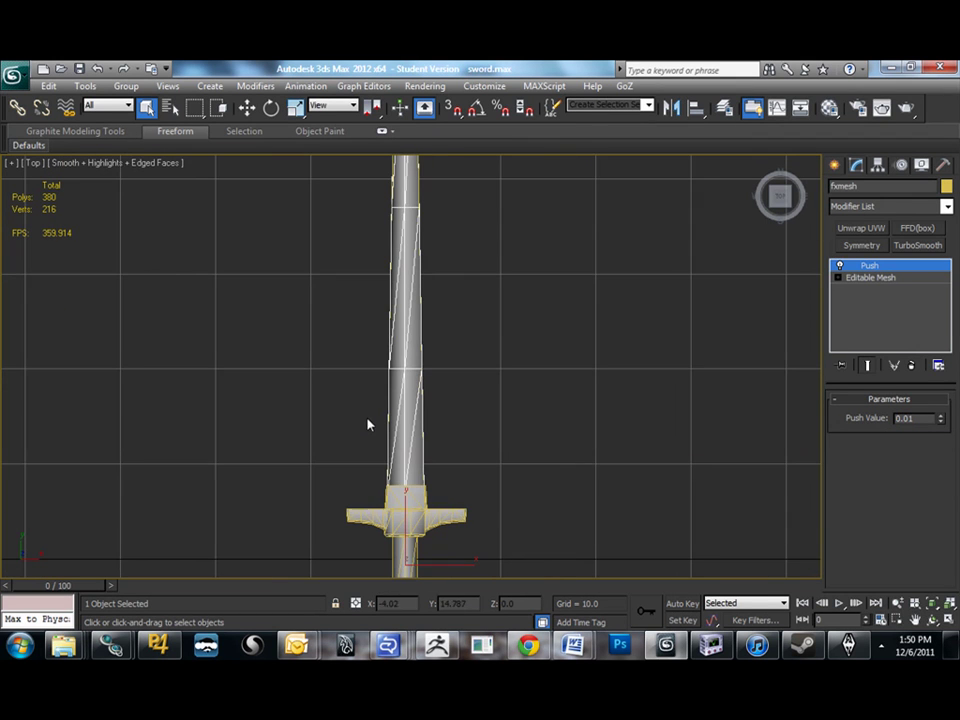
right_click(873, 268)
click(797, 416)
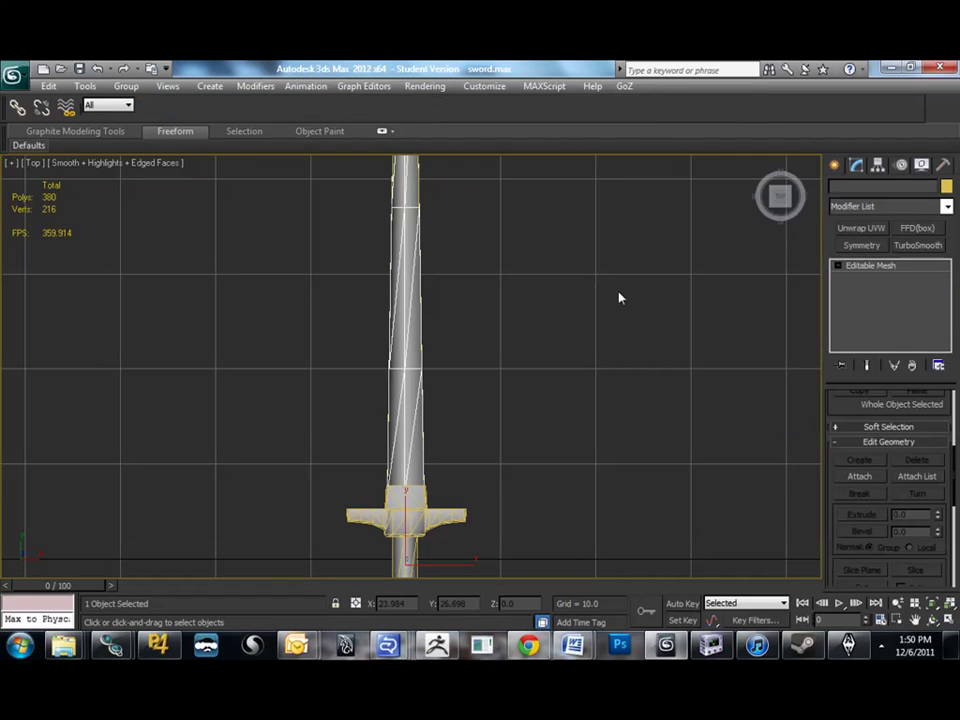
Delete the original sword mesh and reselect the fxmesh blade.
click(438, 536)
click(433, 516)
key(Delete)
click(421, 469)
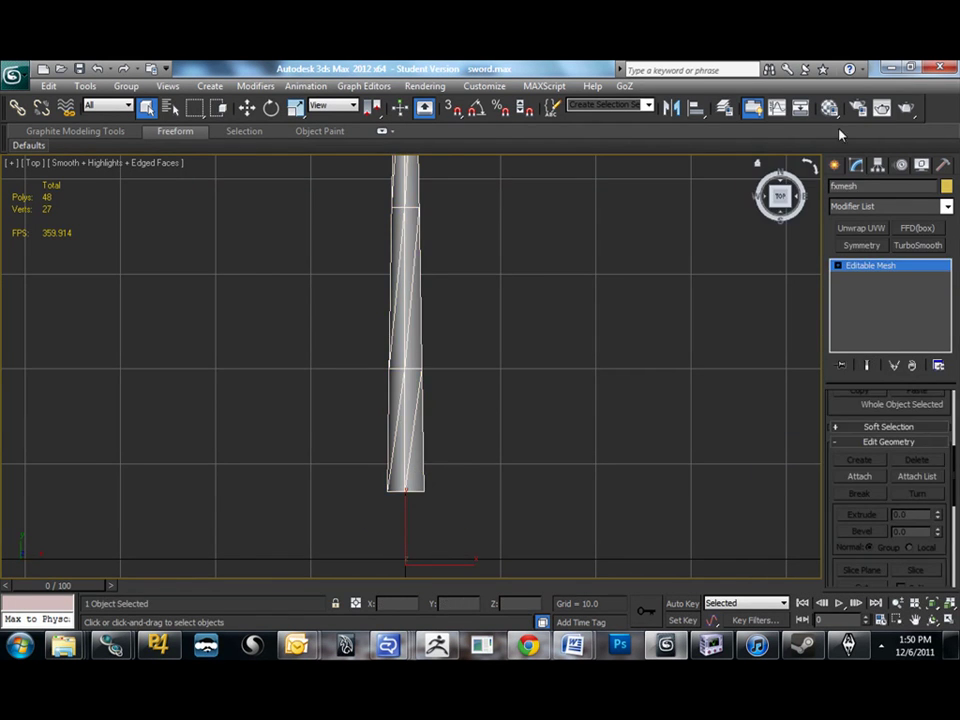
Open the fxmesh UVs through an Unwrap UVW modifier without the checker background and assign the blood splatter material to the blade.
click(846, 233)
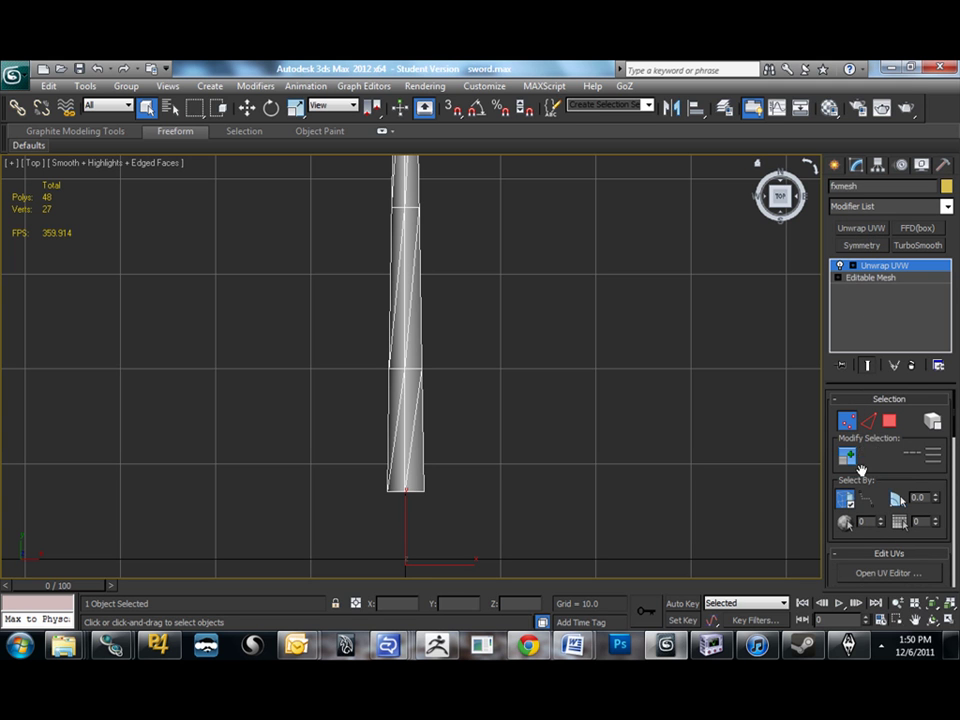
click(872, 573)
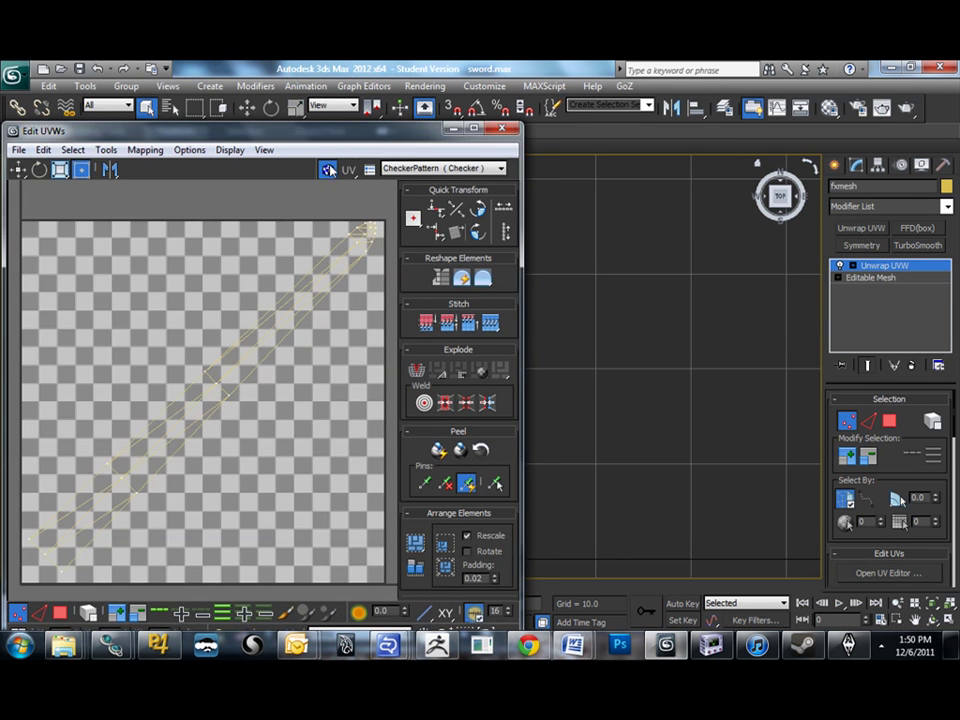
click(328, 168)
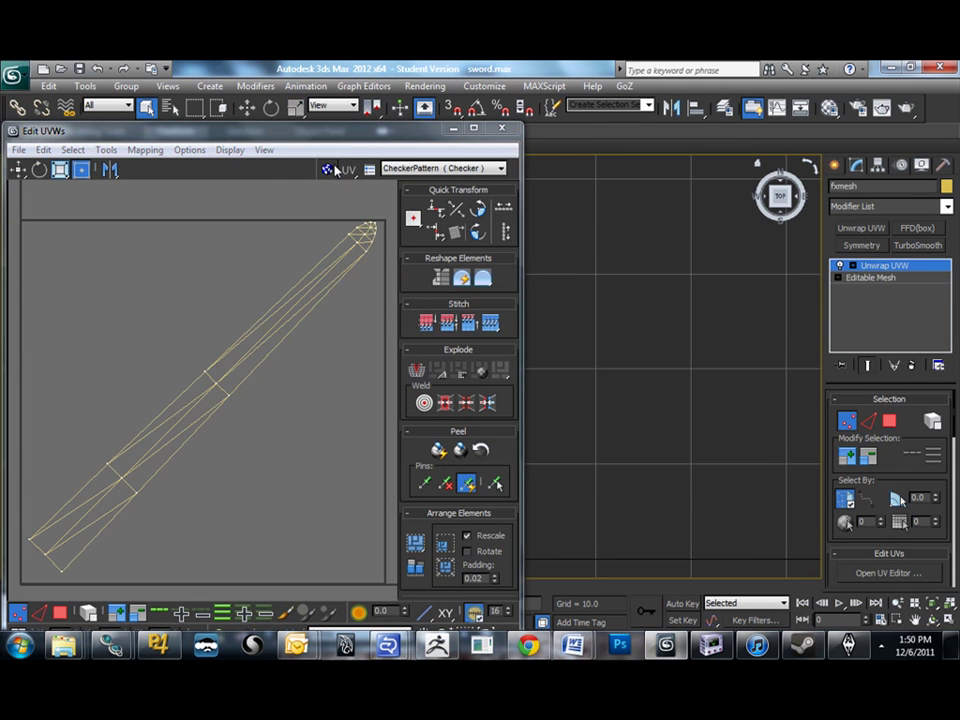
drag(283, 133, 862, 140)
key(m)
drag(540, 163, 420, 266)
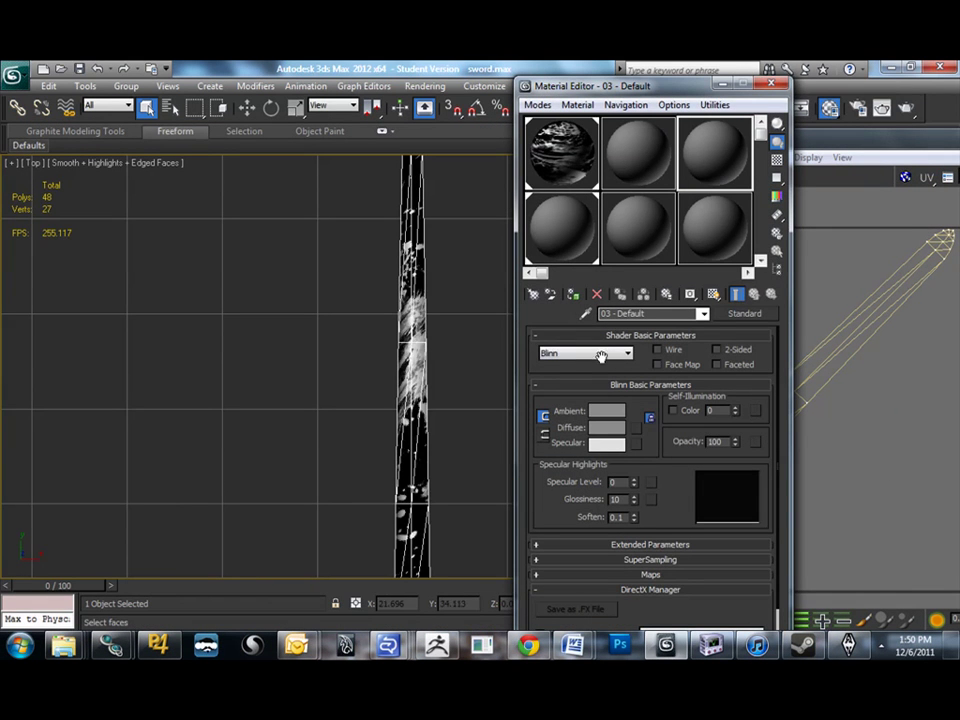
Start a Bitmap diffuse map on the 03 - Default material and browse to the blood folder in the game's textures.
click(636, 428)
click(436, 182)
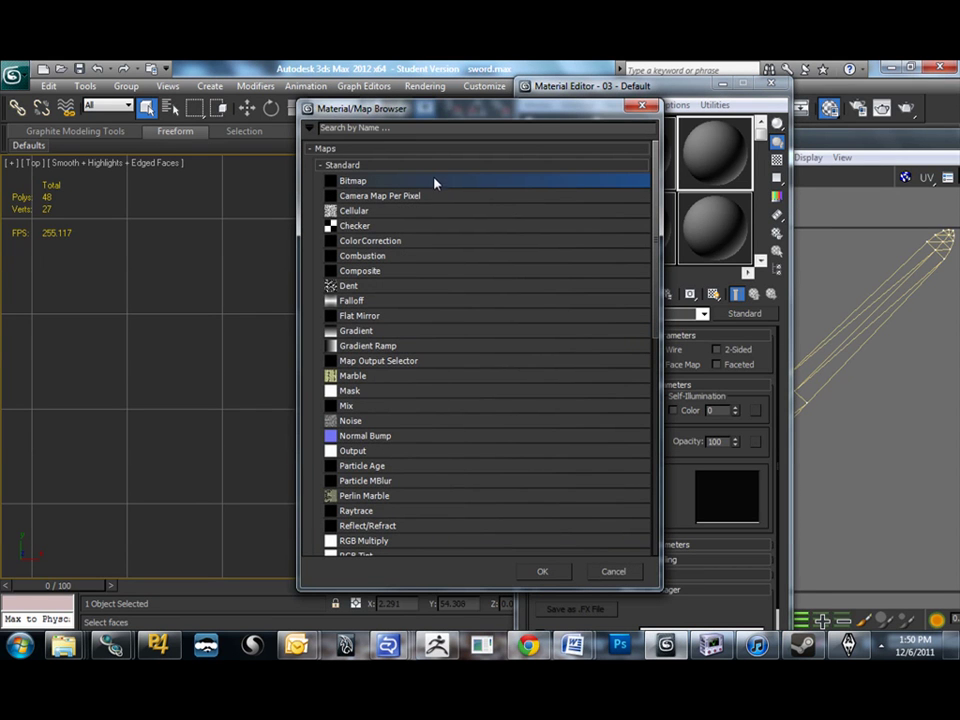
double_click(441, 180)
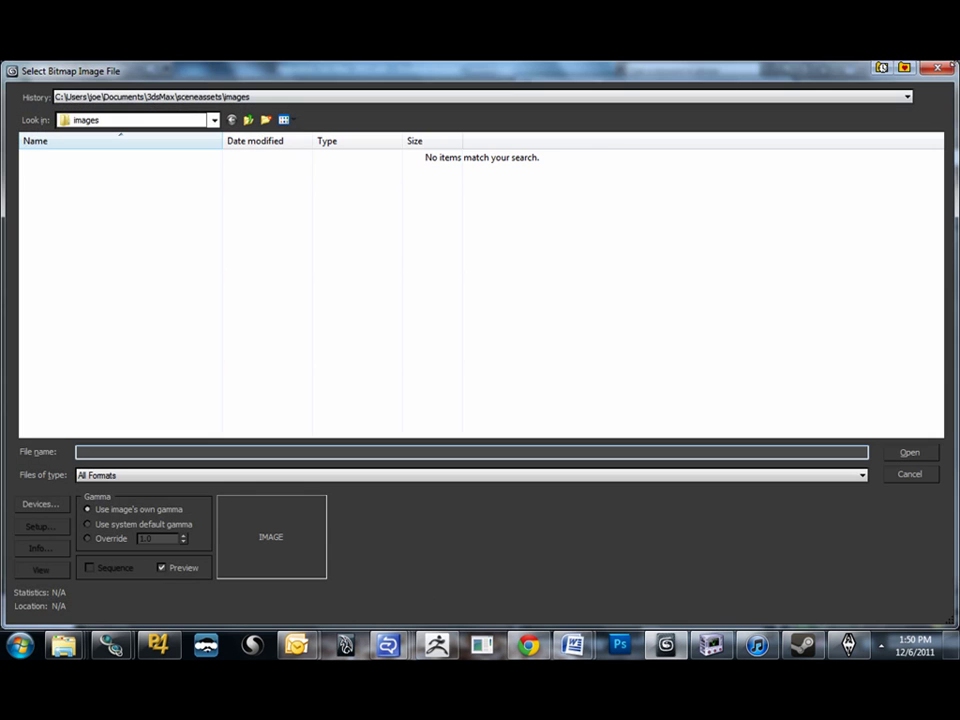
click(890, 67)
click(882, 102)
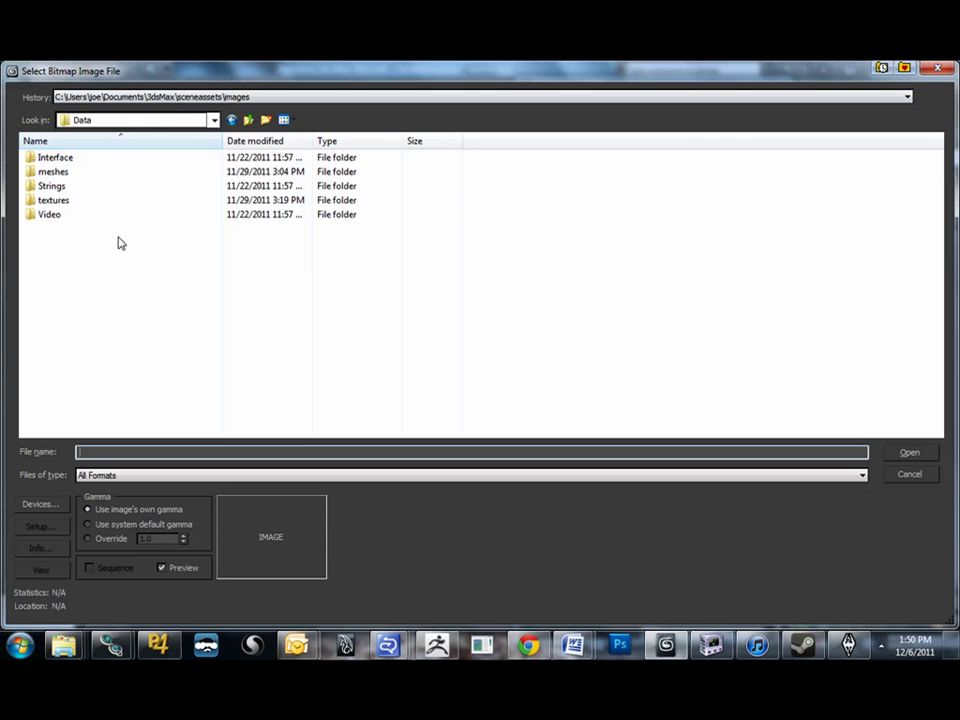
click(69, 204)
double_click(66, 187)
Preview the blood edge textures, including bloodedge01.dds, bloodedge01_n.dds and bloodedge01add.dds, and close the Material Editor.
click(70, 172)
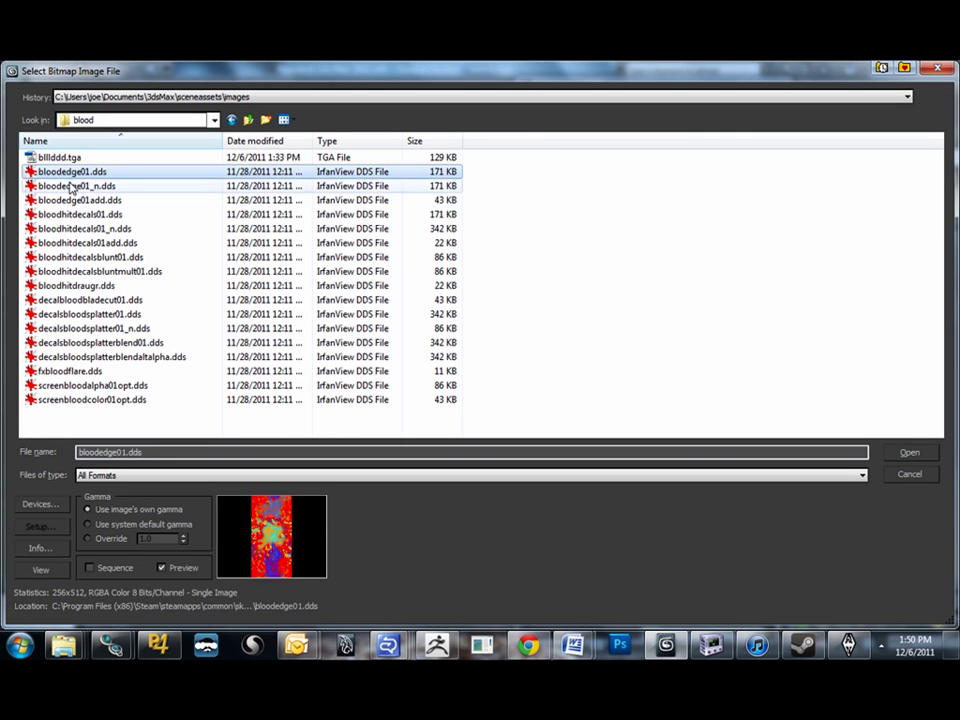
click(72, 187)
click(68, 201)
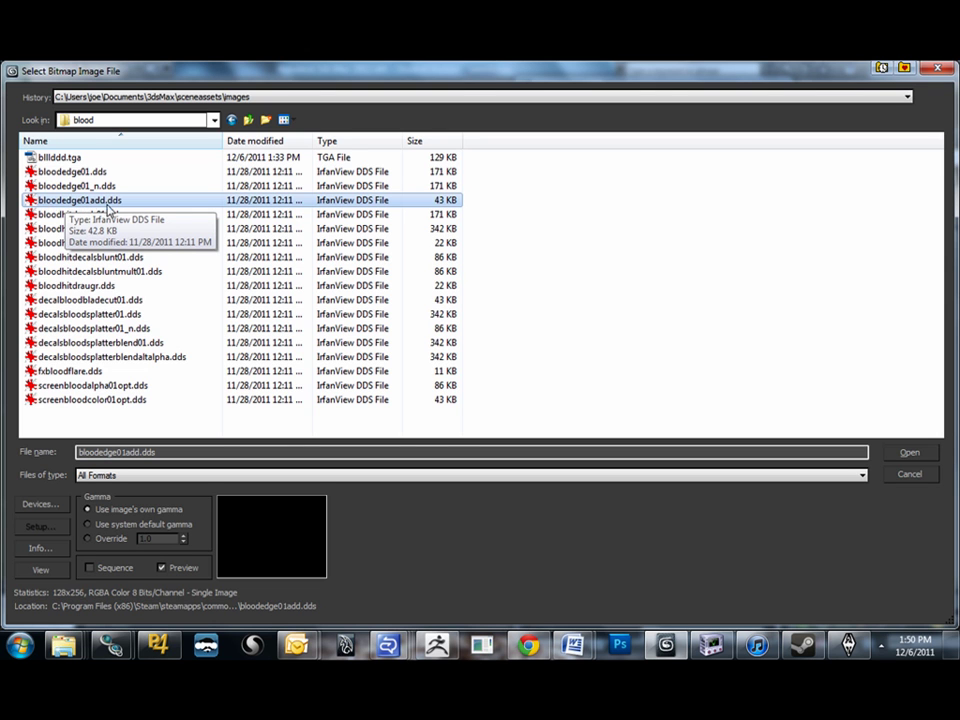
click(80, 157)
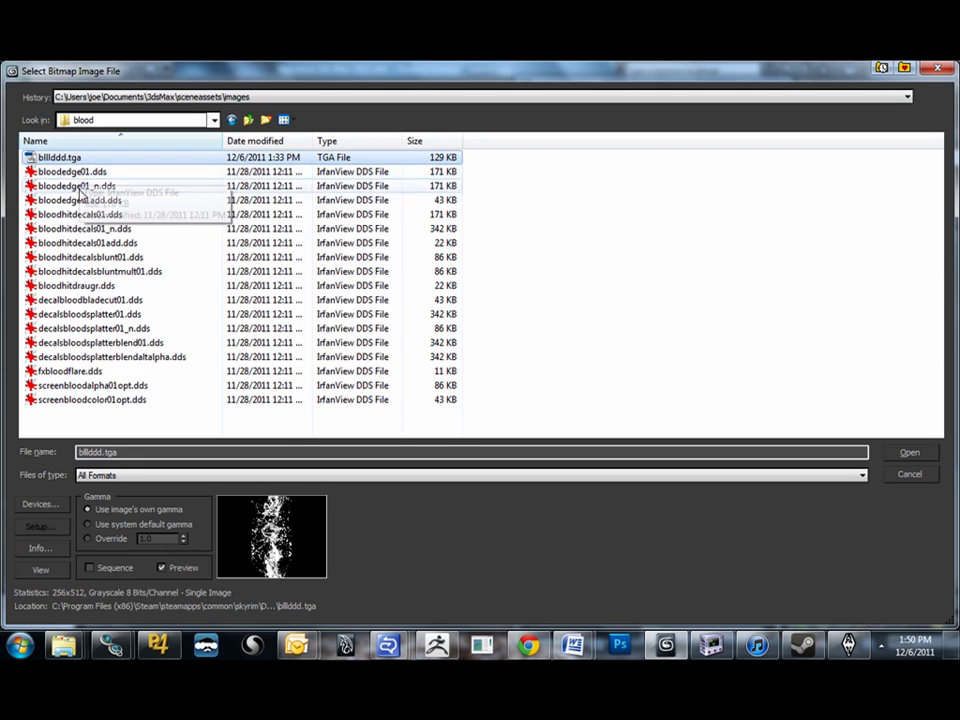
click(76, 214)
click(73, 201)
double_click(73, 203)
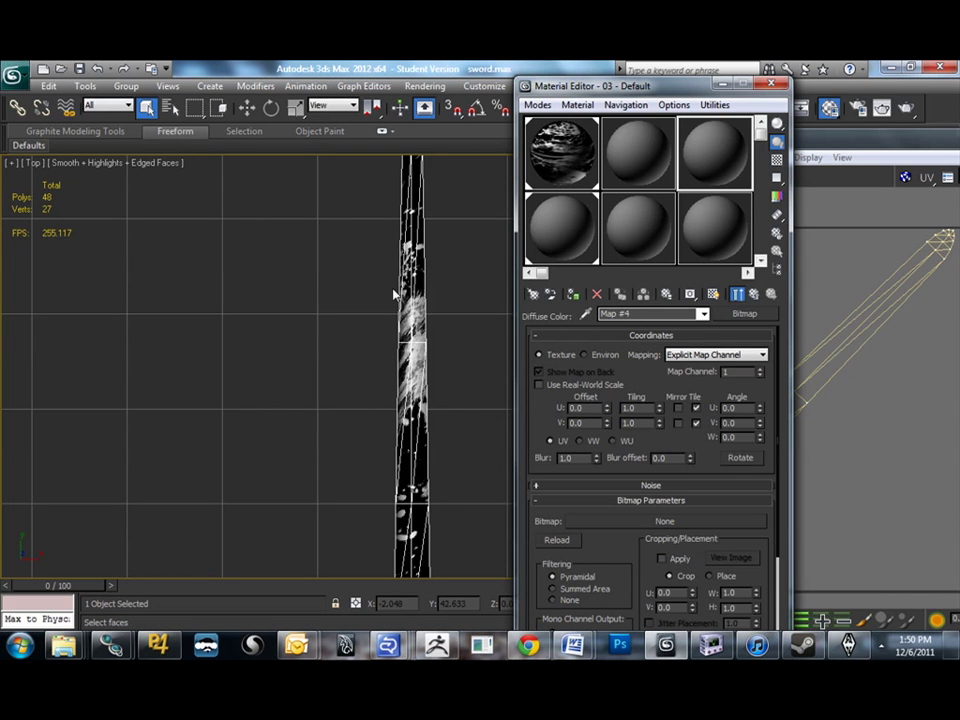
click(769, 86)
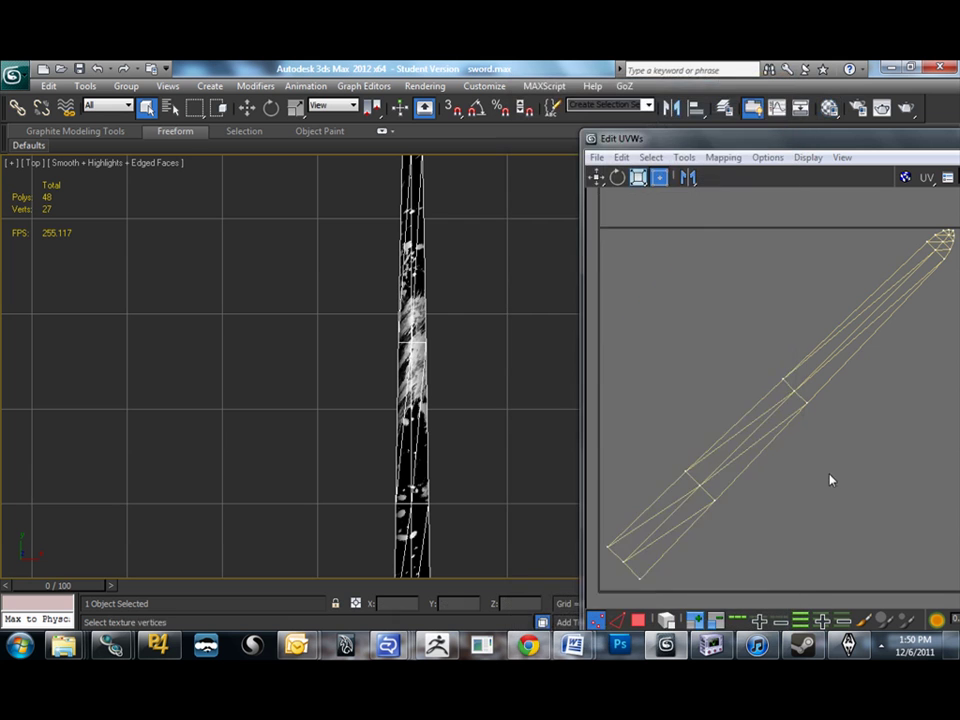
Select all faces of the blade's diagonal UV shell and rotate it until the blade stands upright with its tip up.
scroll(802, 476, down, 3)
key(3)
drag(918, 258, 402, 640)
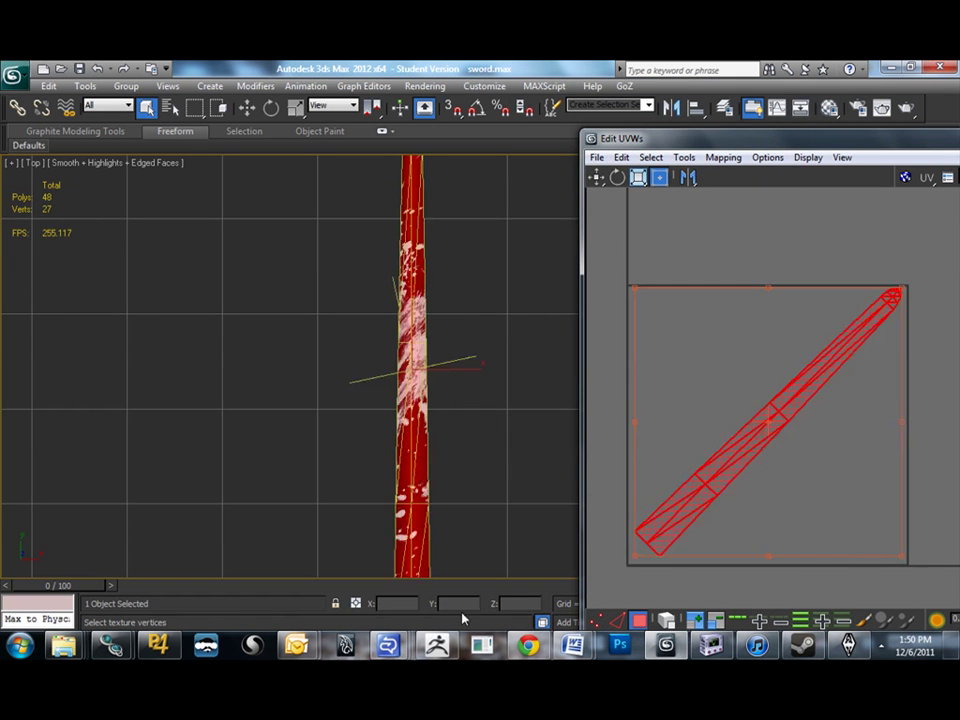
middle_drag(704, 379, 684, 314)
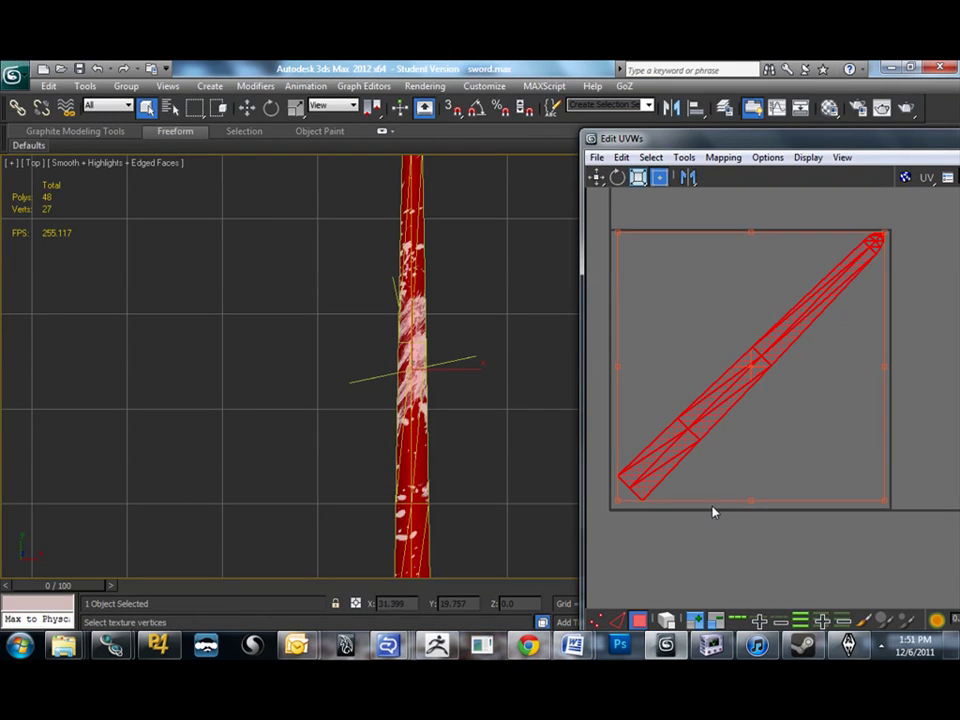
drag(746, 502, 839, 458)
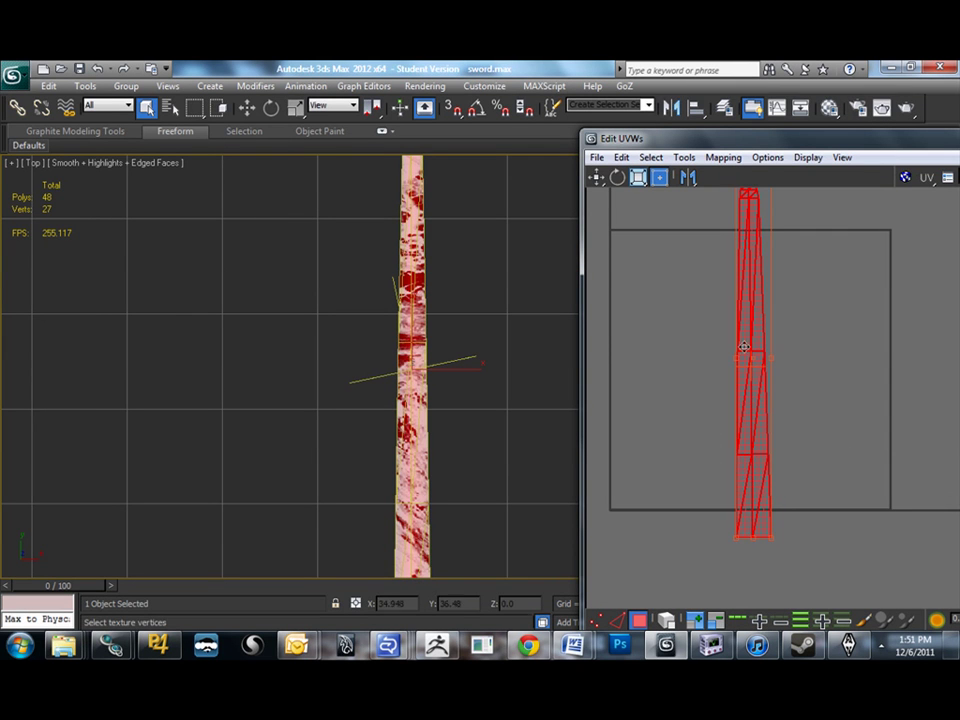
scroll(737, 349, down, 2)
Leave UV face editing, reselect the fxmesh object and select all its faces again in the Unwrap UVW modifier.
middle_click(296, 364)
scroll(298, 362, down, 4)
key(3)
click(343, 357)
drag(246, 190, 627, 653)
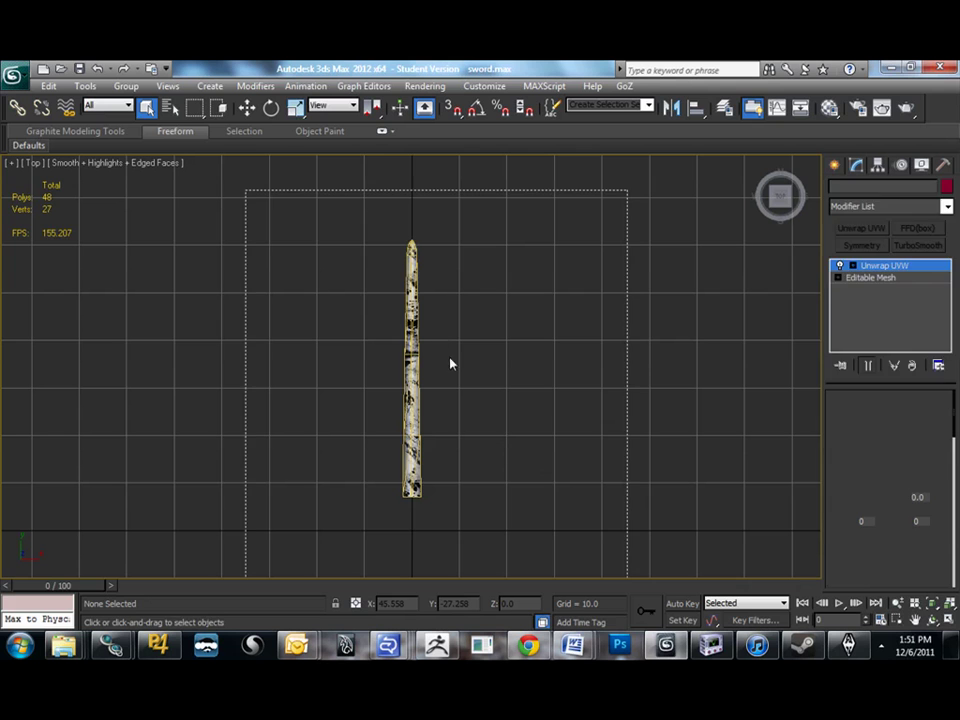
key(3)
click(361, 196)
drag(230, 186, 594, 627)
key(3)
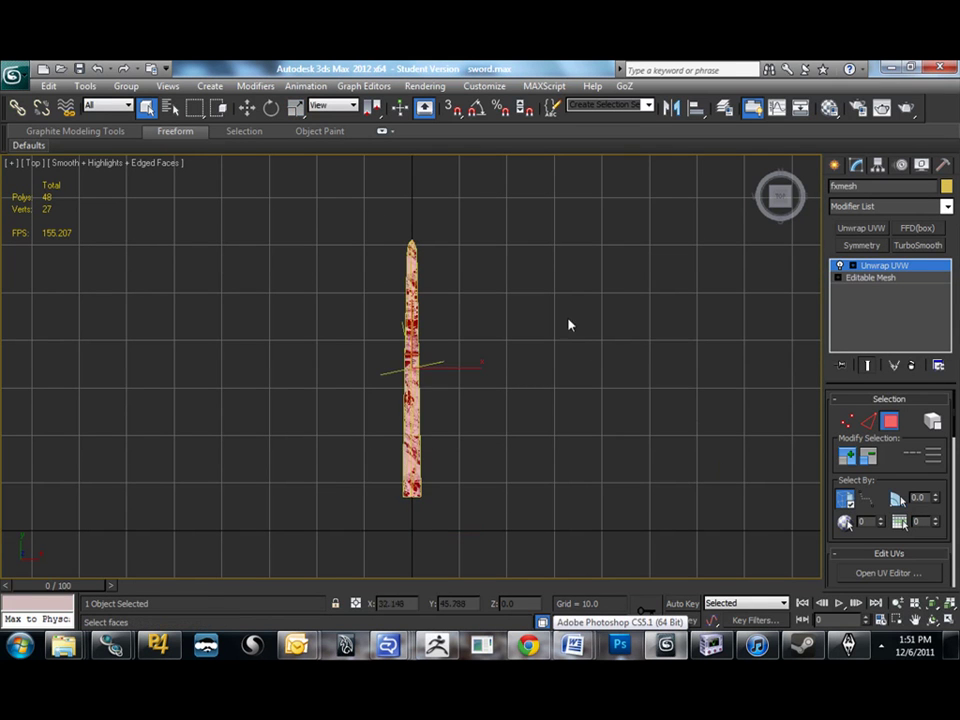
Clear the face selection and reselect every blade face from the top view.
alt+middle_drag(518, 267, 386, 298)
key(t)
key(z)
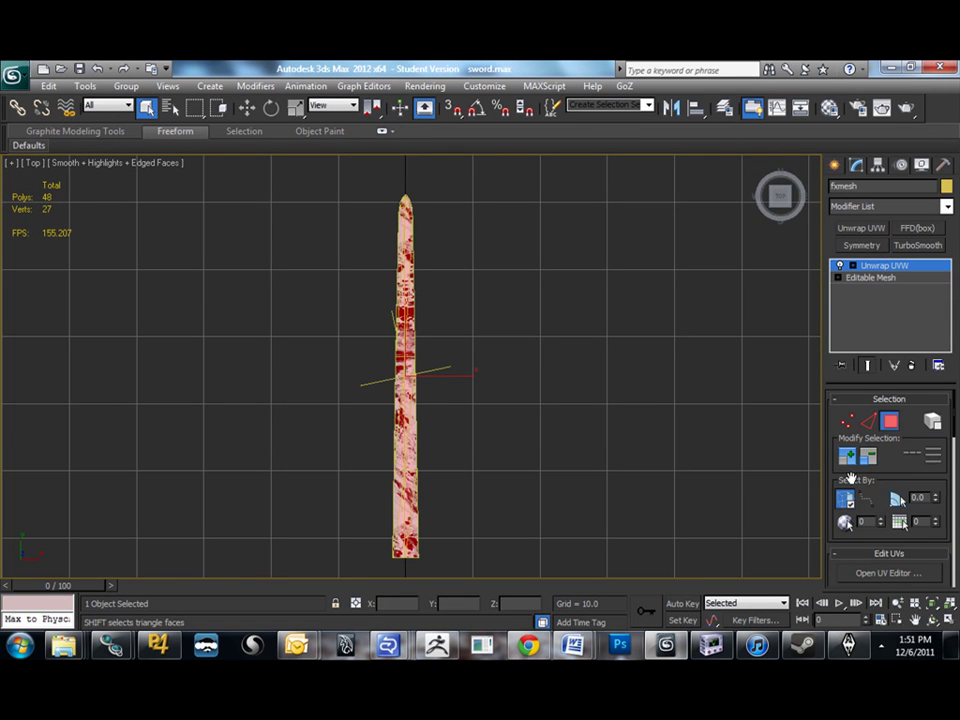
click(806, 499)
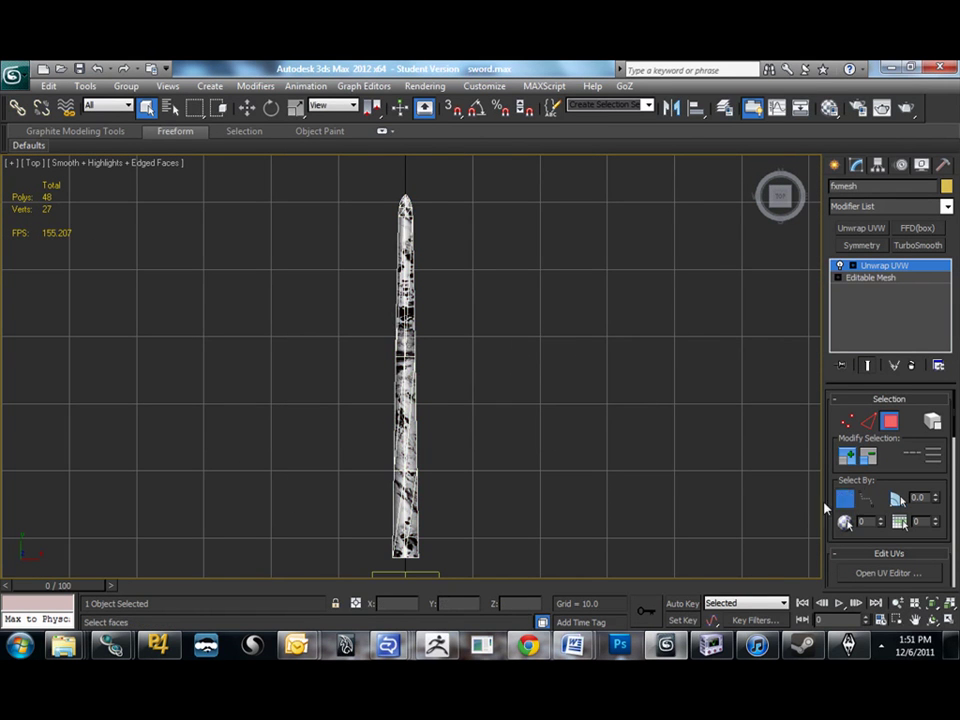
drag(291, 189, 590, 570)
alt+middle_drag(542, 493, 403, 349)
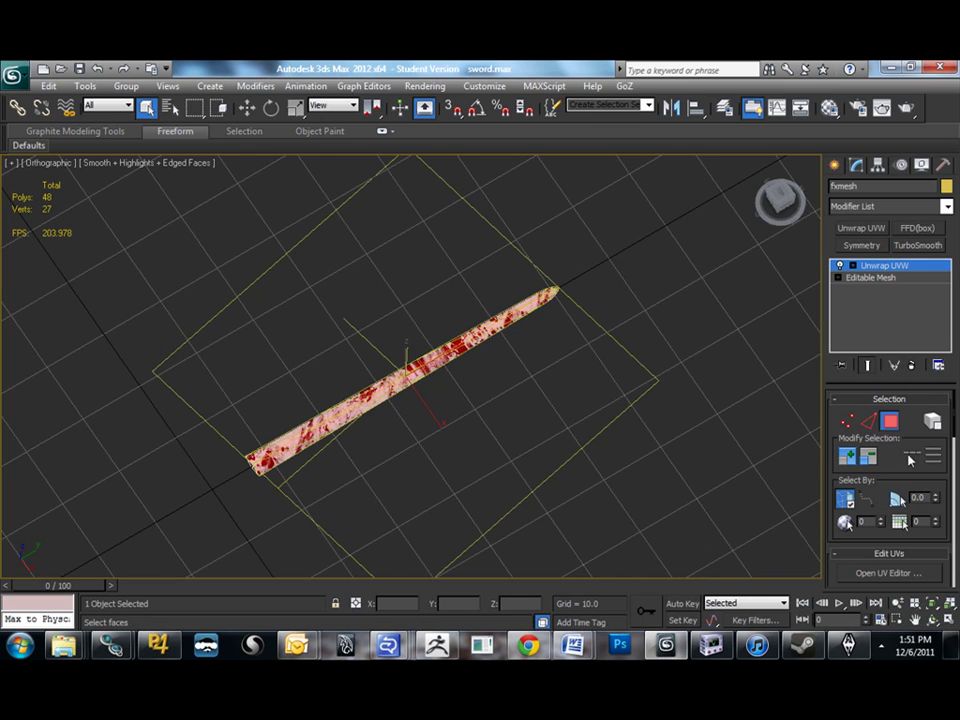
Apply a Quick Planar Map to the selected blade faces and open the UV Editor.
scroll(901, 474, down, 5)
drag(843, 556, 849, 401)
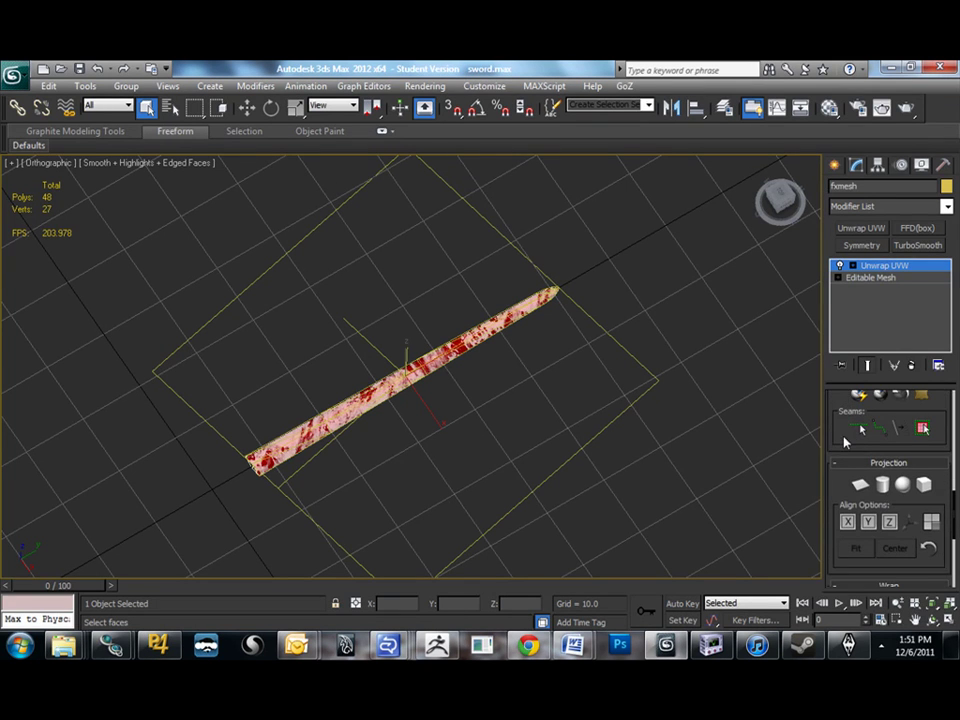
scroll(840, 442, up, 3)
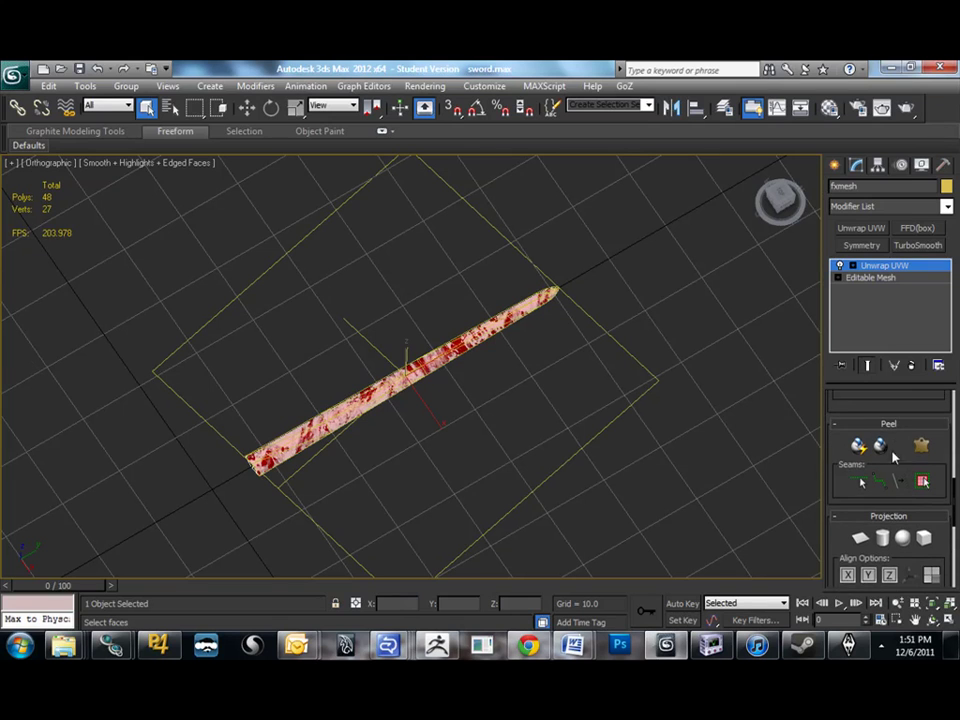
drag(836, 453, 843, 650)
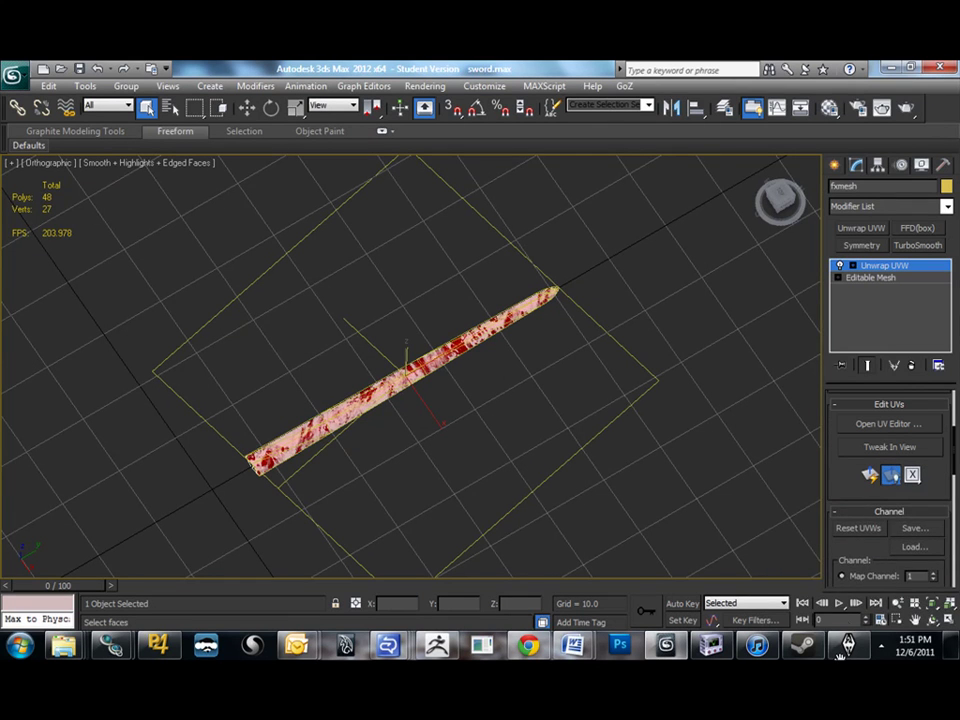
click(870, 475)
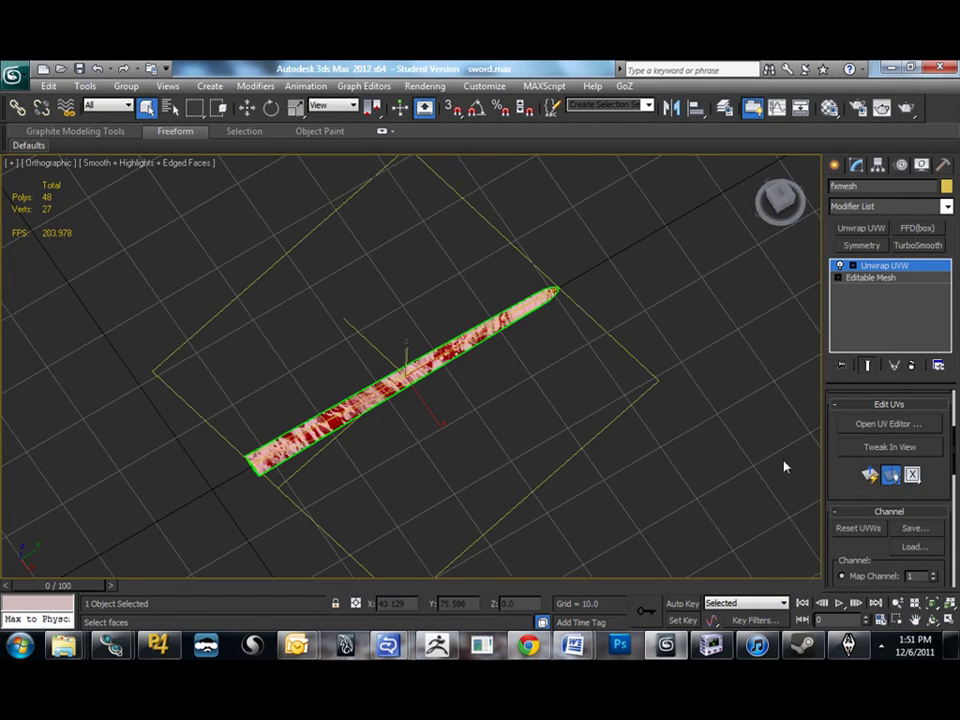
click(697, 321)
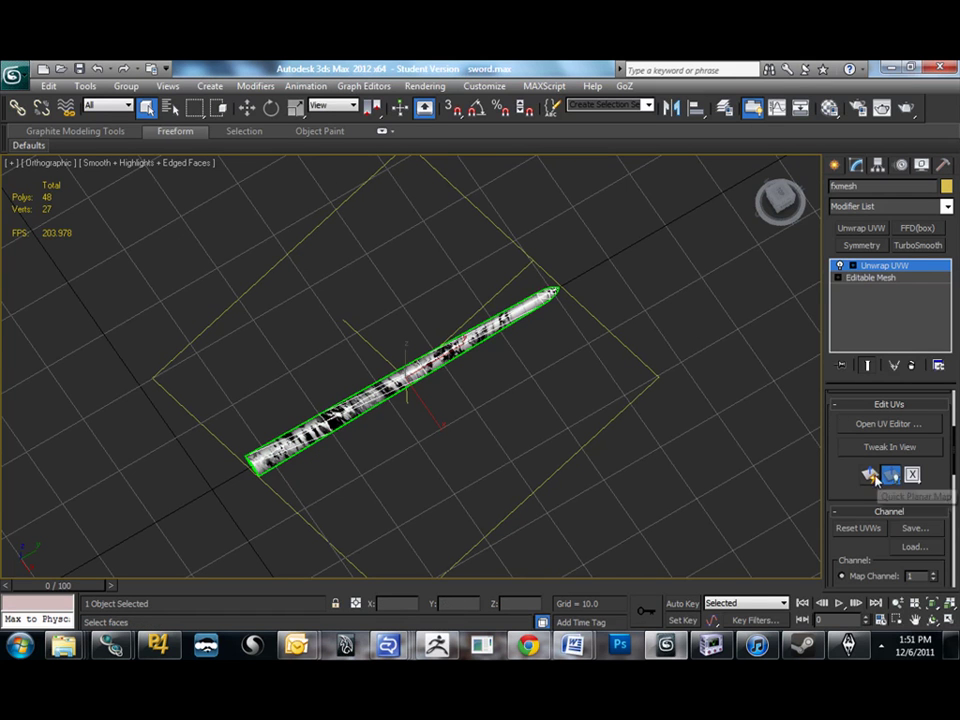
click(878, 424)
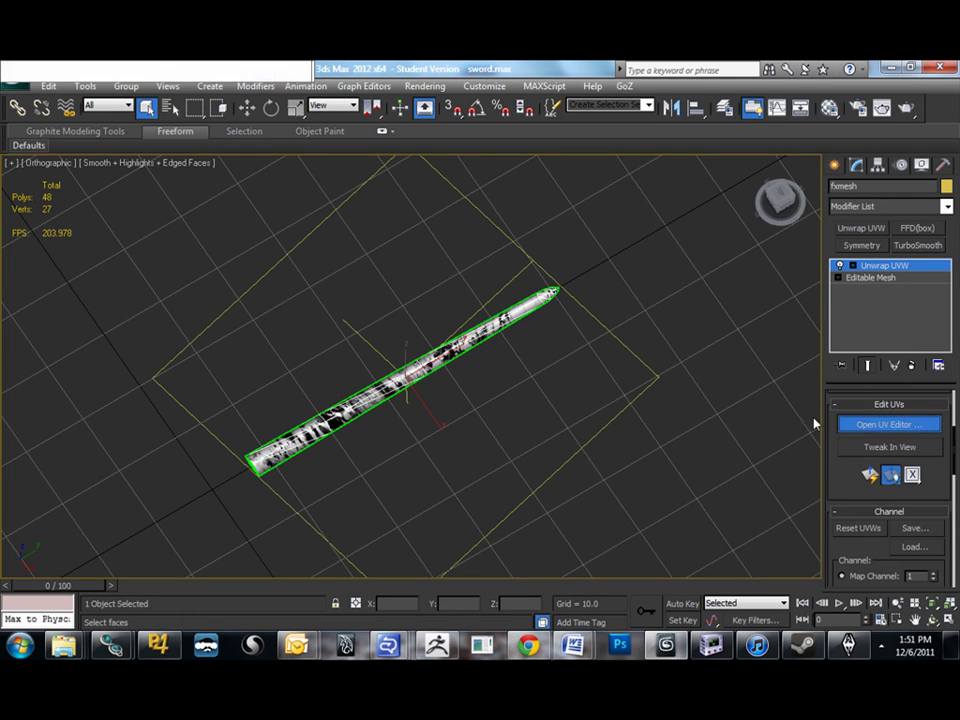
Select the edges along one long side of a blade UV shell and stitch the other shell to them.
middle_drag(797, 341, 753, 327)
scroll(752, 327, up, 3)
key(2)
click(699, 280)
ctrl+click(687, 328)
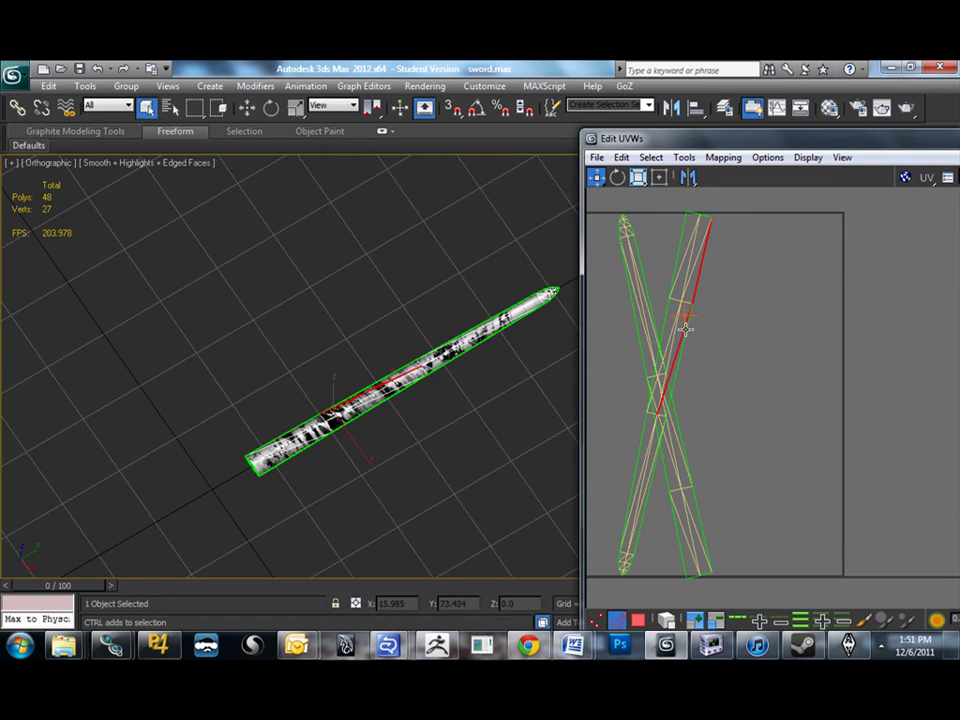
key(ctrl+z)
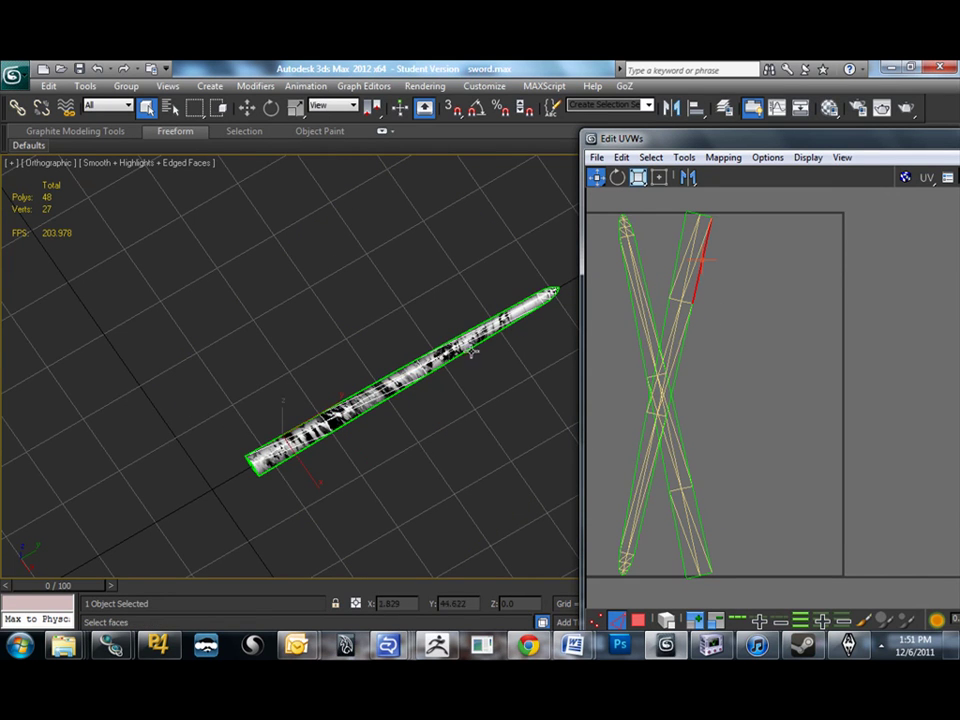
ctrl+click(685, 349)
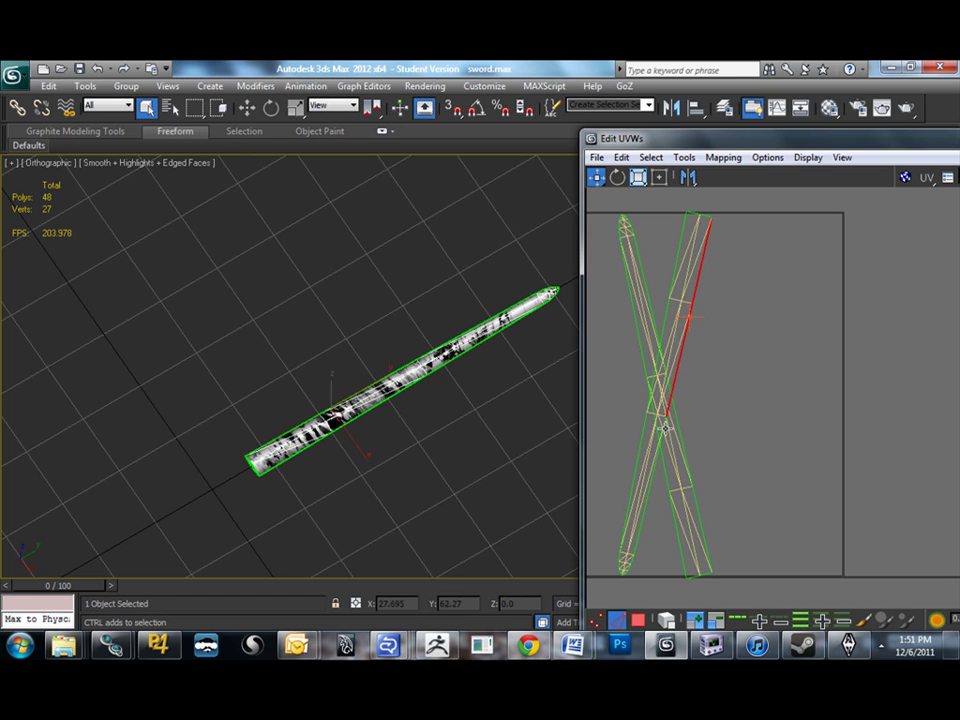
ctrl+click(653, 478)
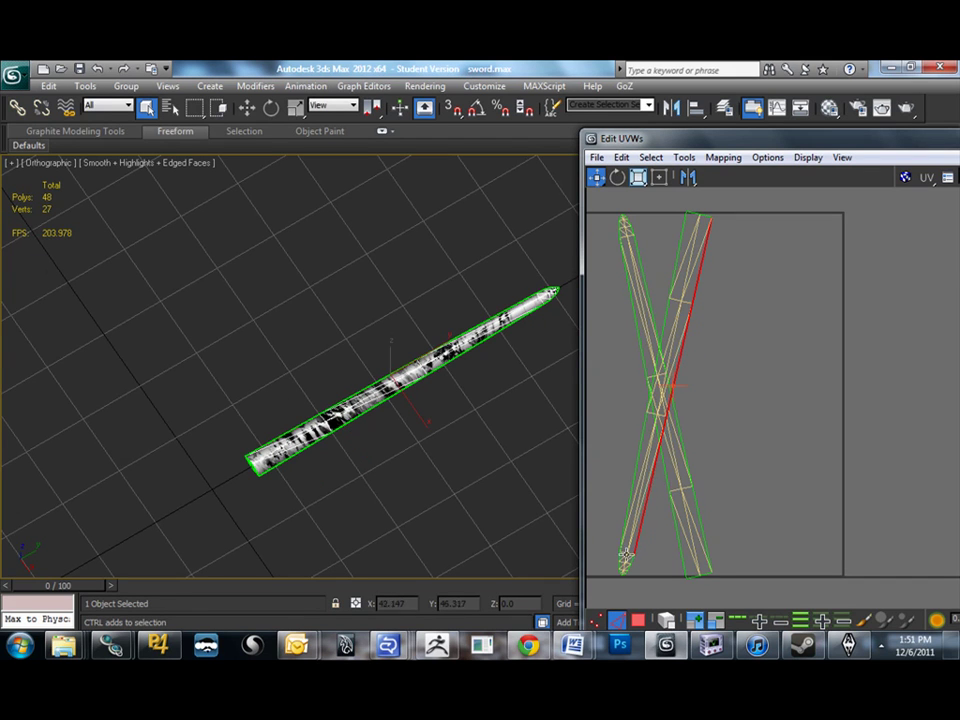
scroll(627, 553, up, 6)
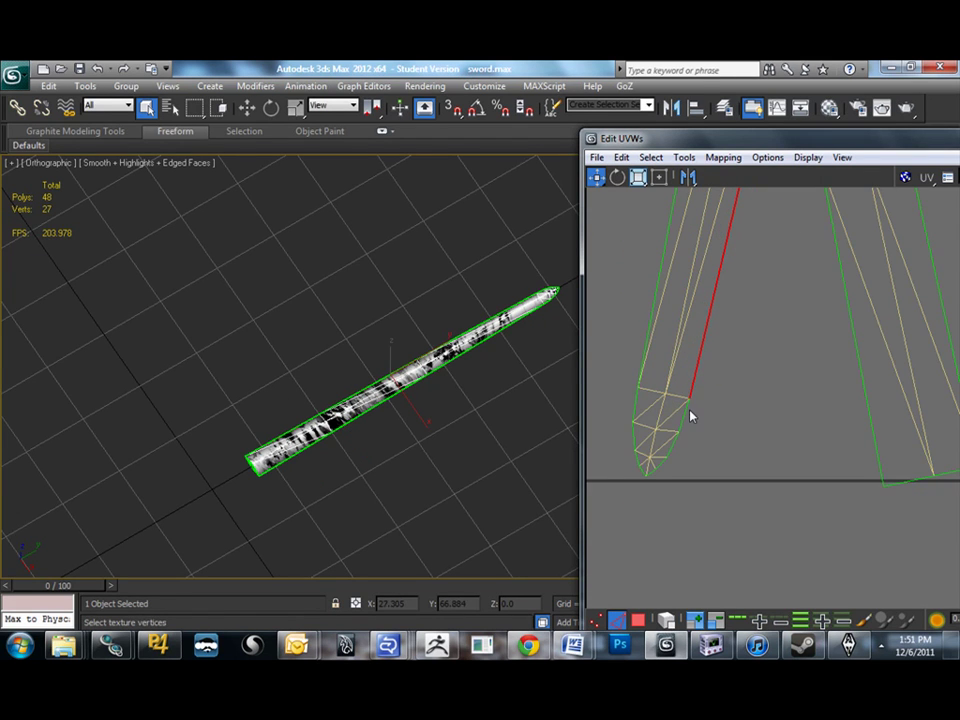
right_click(686, 368)
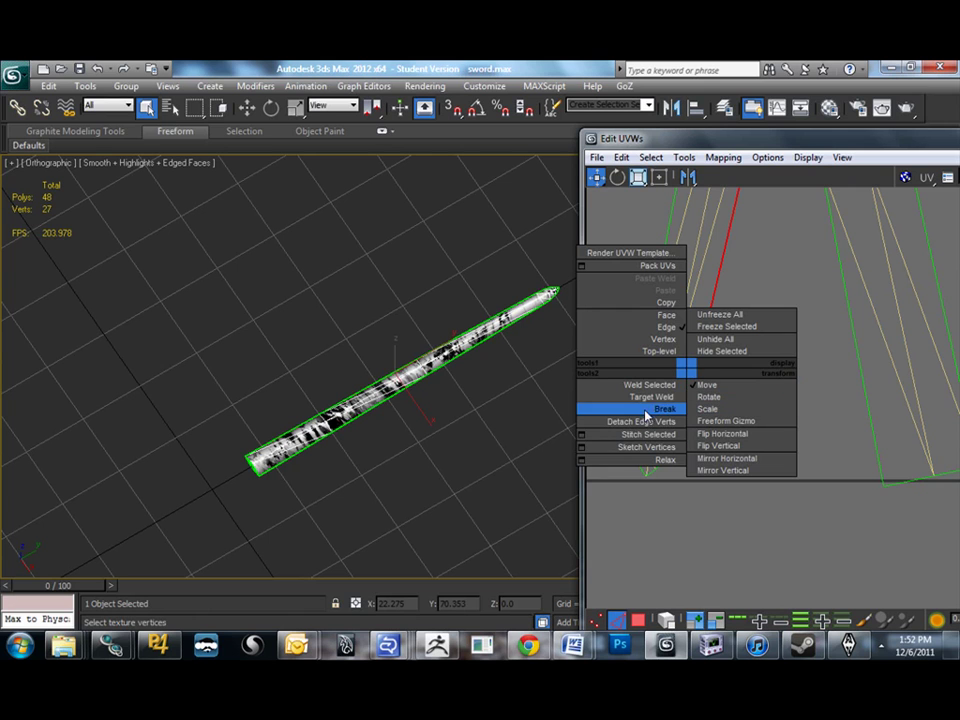
click(648, 434)
Select the whole stitched blade shell and rotate it upright in Freeform mode with the tip pointing up.
scroll(716, 298, down, 6)
drag(756, 262, 529, 642)
middle_drag(729, 331, 838, 118)
scroll(868, 218, down, 2)
key(e)
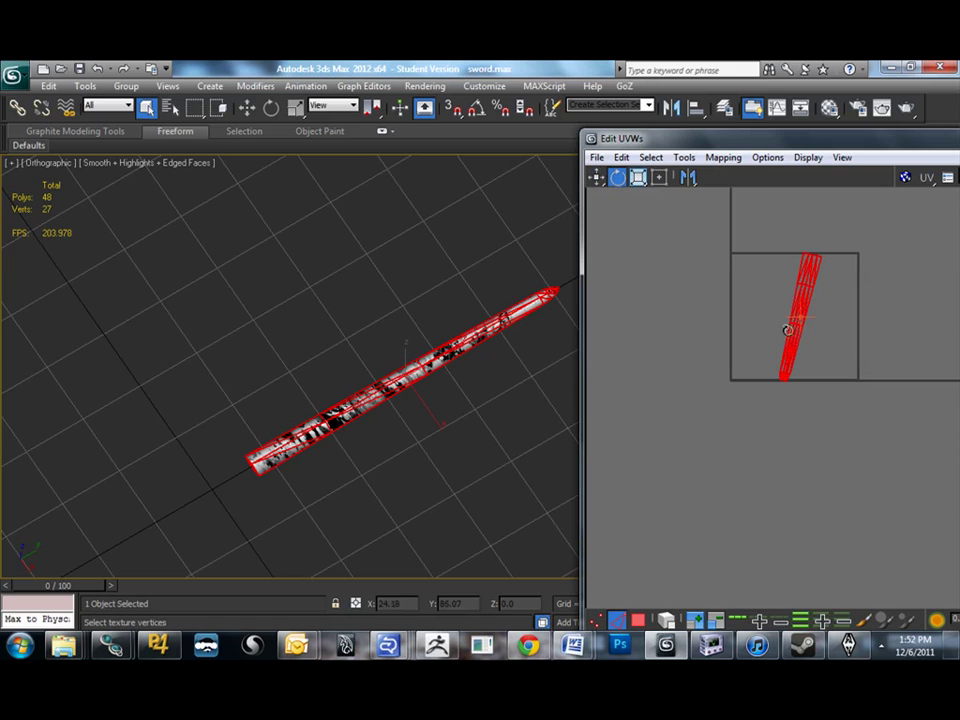
click(659, 177)
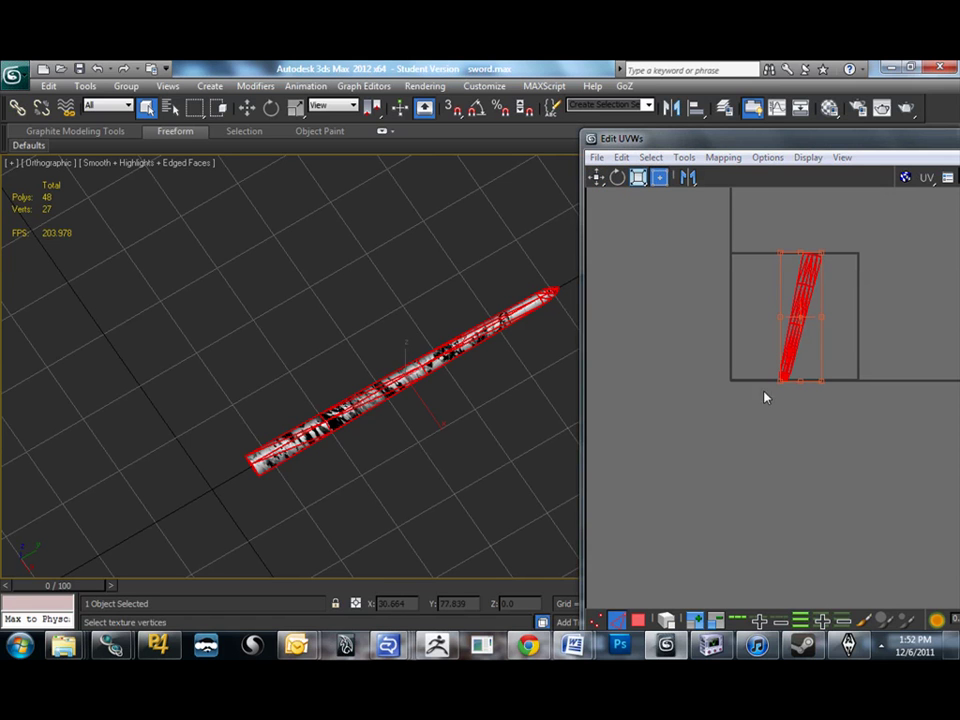
drag(787, 371, 796, 267)
drag(802, 146, 692, 146)
Scale the blade's UV shell in Freeform mode, making it taller than the texture square and adjusting its width.
click(900, 176)
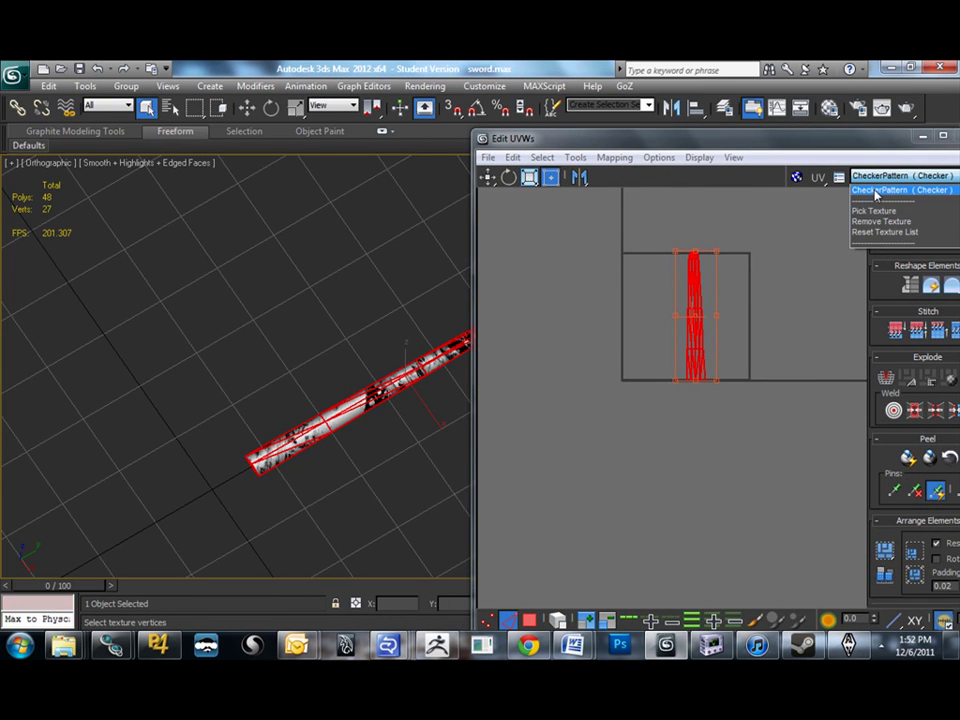
click(750, 162)
middle_drag(380, 305, 335, 310)
scroll(272, 262, up, 3)
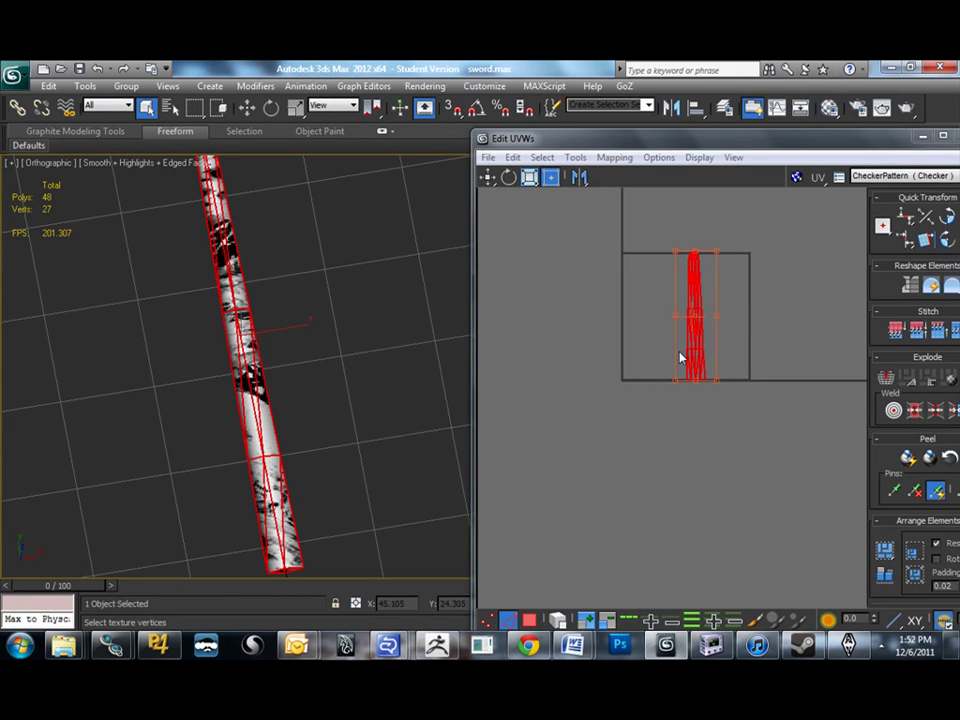
drag(675, 376, 660, 433)
drag(687, 393, 703, 339)
alt+middle_drag(445, 345, 499, 320)
drag(716, 271, 702, 275)
click(880, 176)
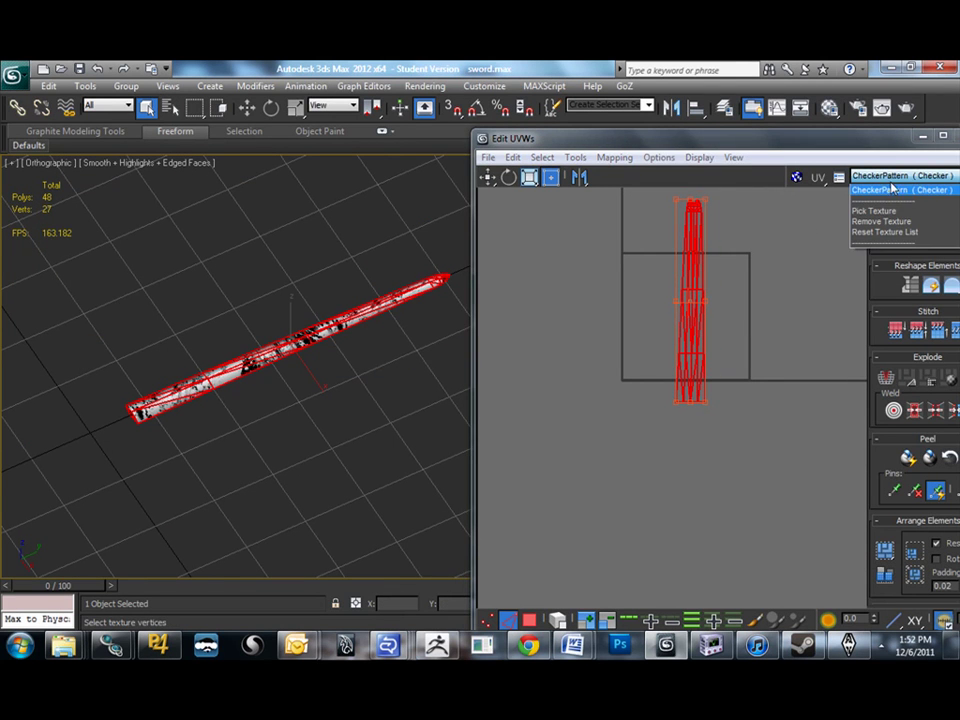
drag(740, 131, 679, 128)
click(794, 174)
click(796, 174)
click(852, 174)
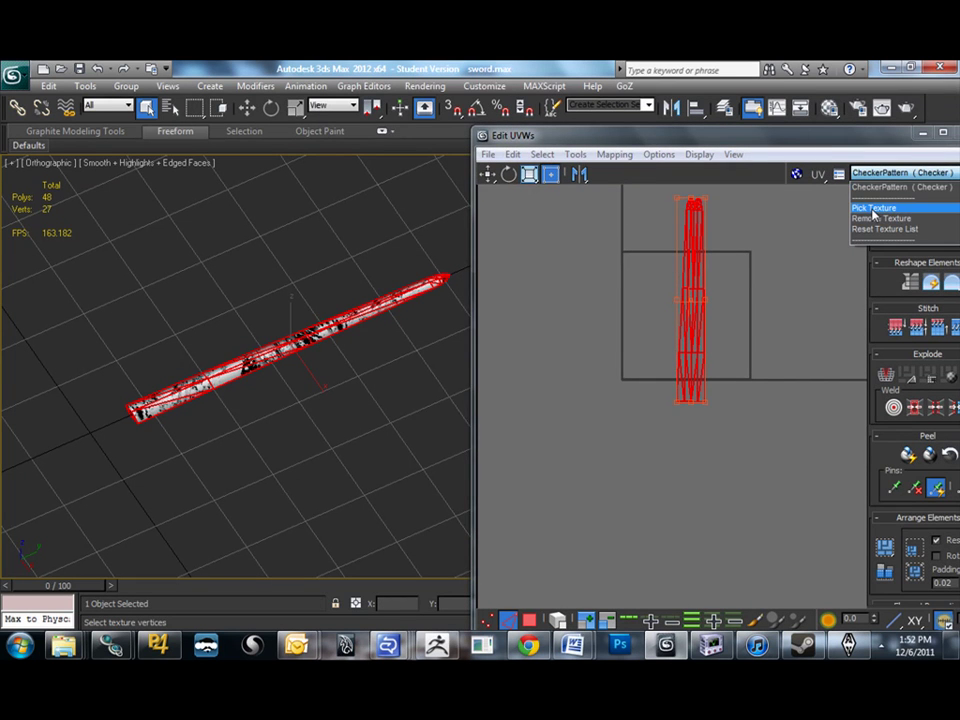
click(874, 209)
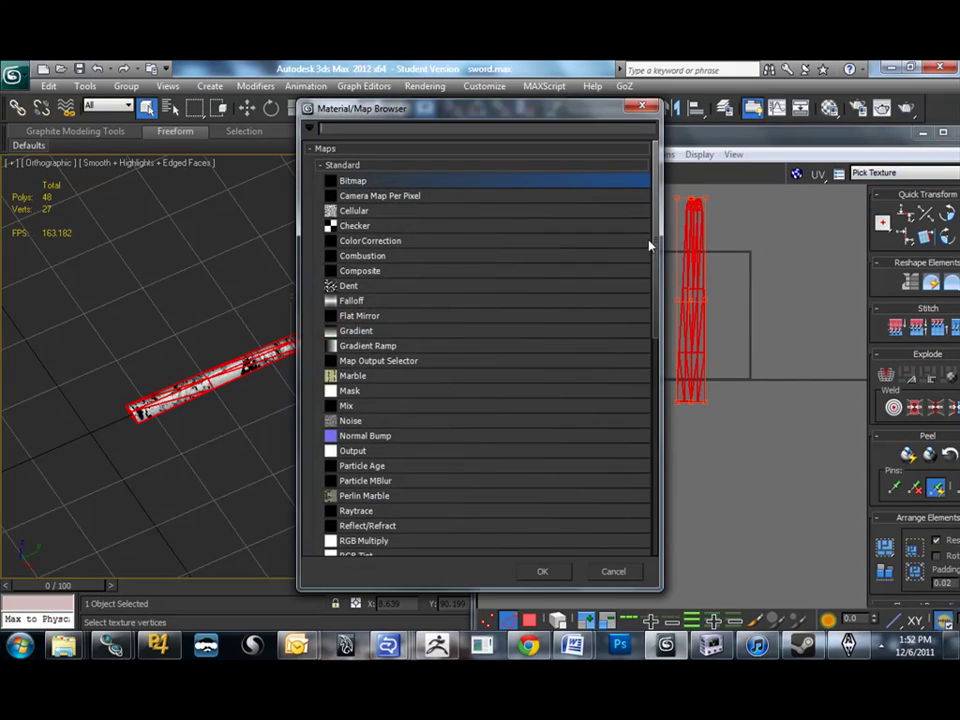
double_click(371, 184)
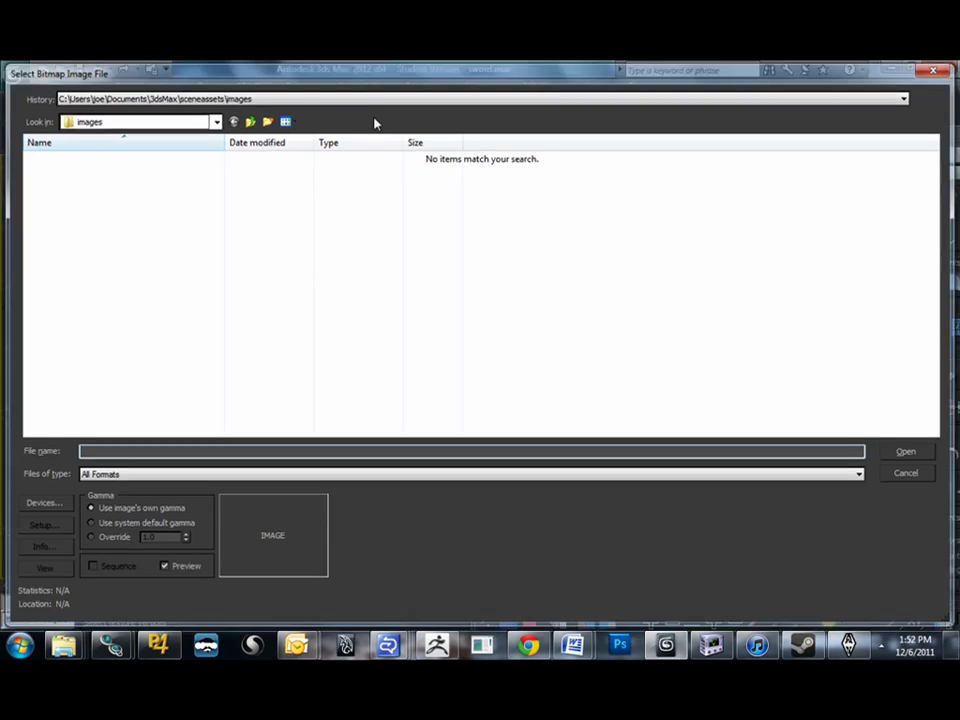
key(Escape)
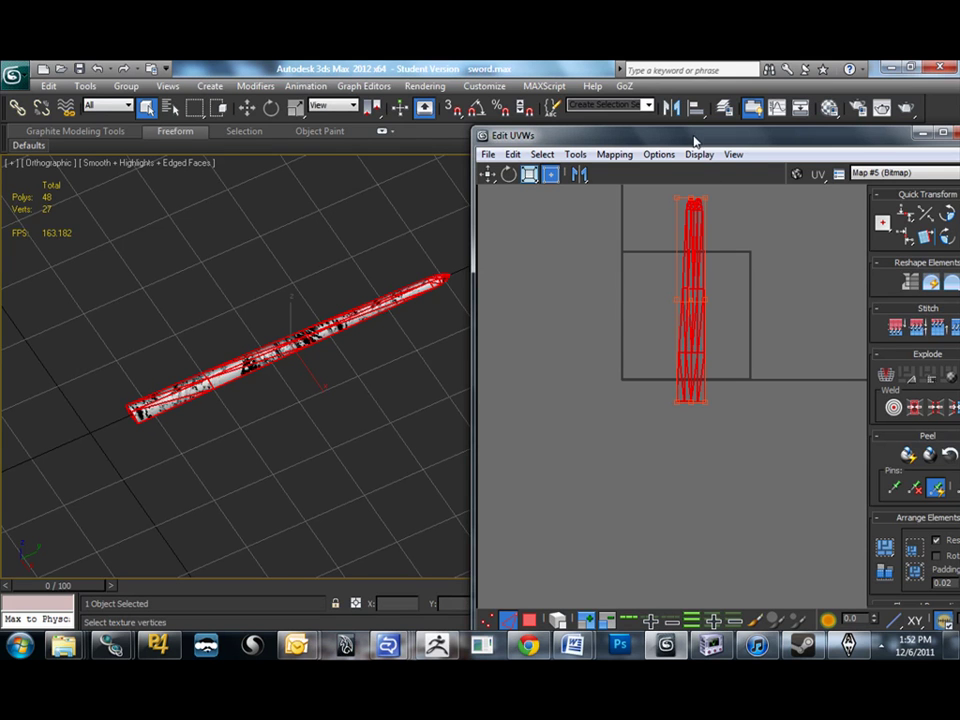
Widen and lengthen the blade's UV shell further in Freeform mode while checking the blood texture on the model.
drag(695, 140, 623, 130)
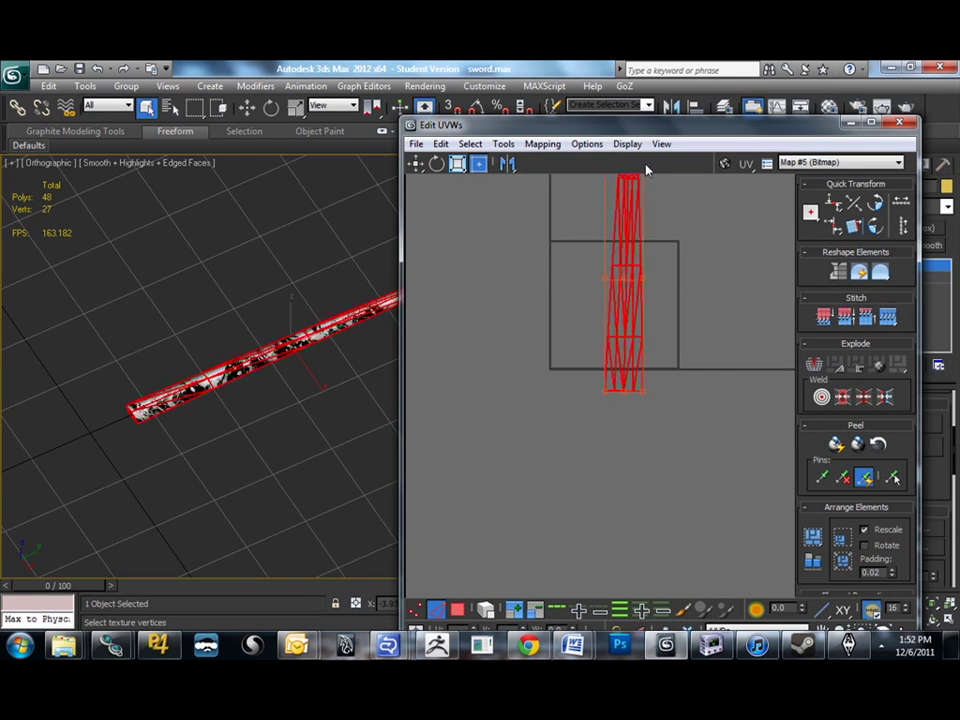
middle_drag(227, 294, 166, 310)
scroll(166, 310, up, 3)
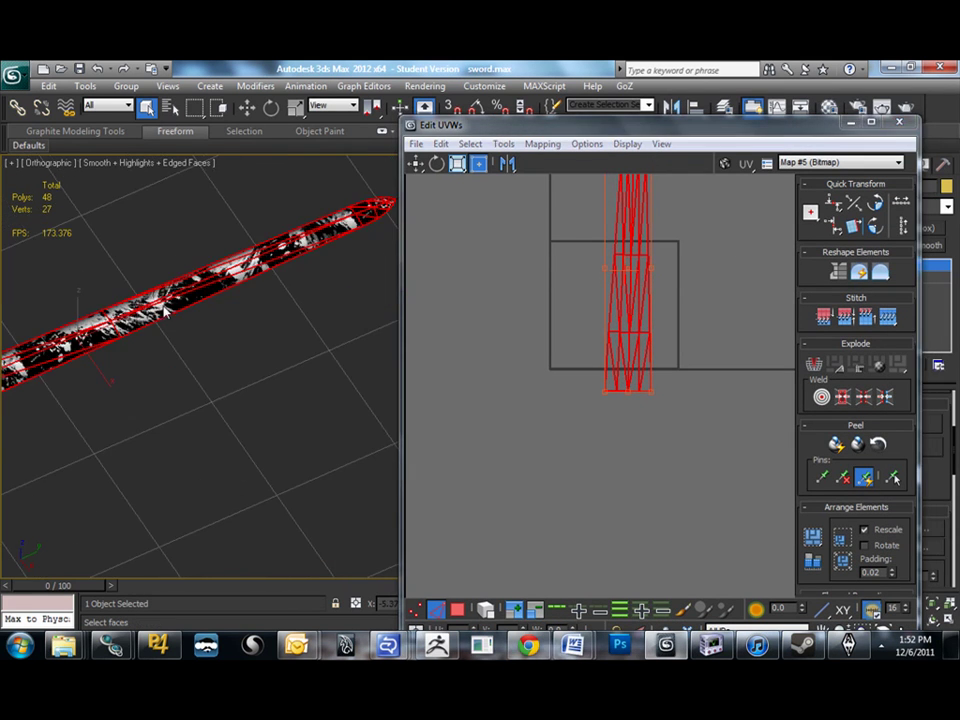
drag(603, 389, 568, 456)
alt+middle_drag(300, 385, 292, 346)
Close the UV Editor and collapse the Unwrap UVW modifier into the fxmesh Editable Mesh.
click(899, 114)
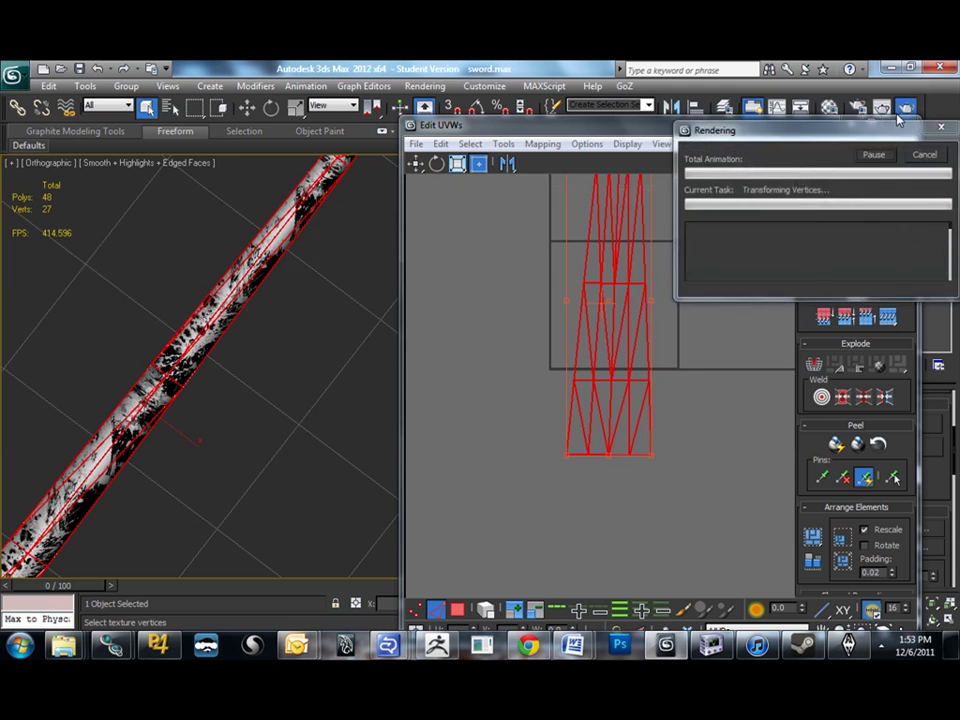
click(901, 123)
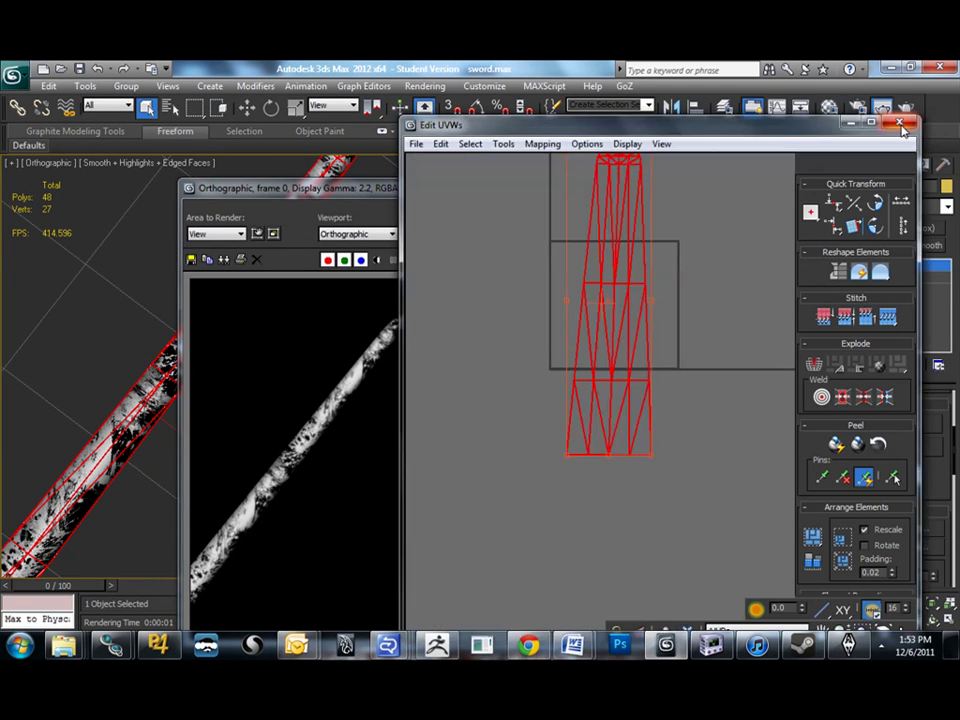
click(662, 186)
right_click(856, 264)
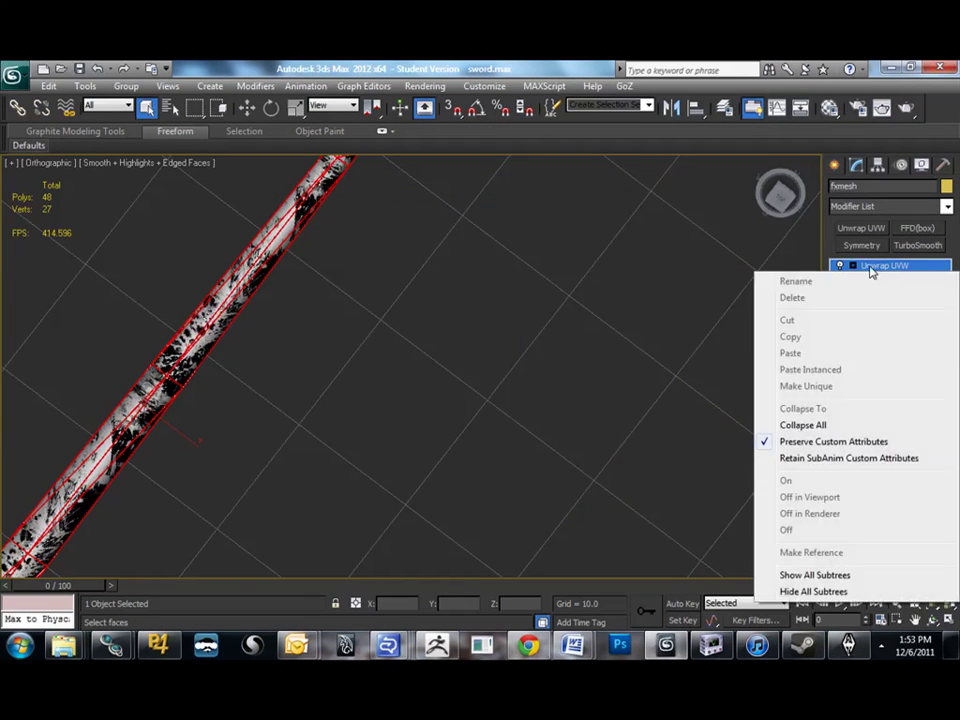
click(803, 418)
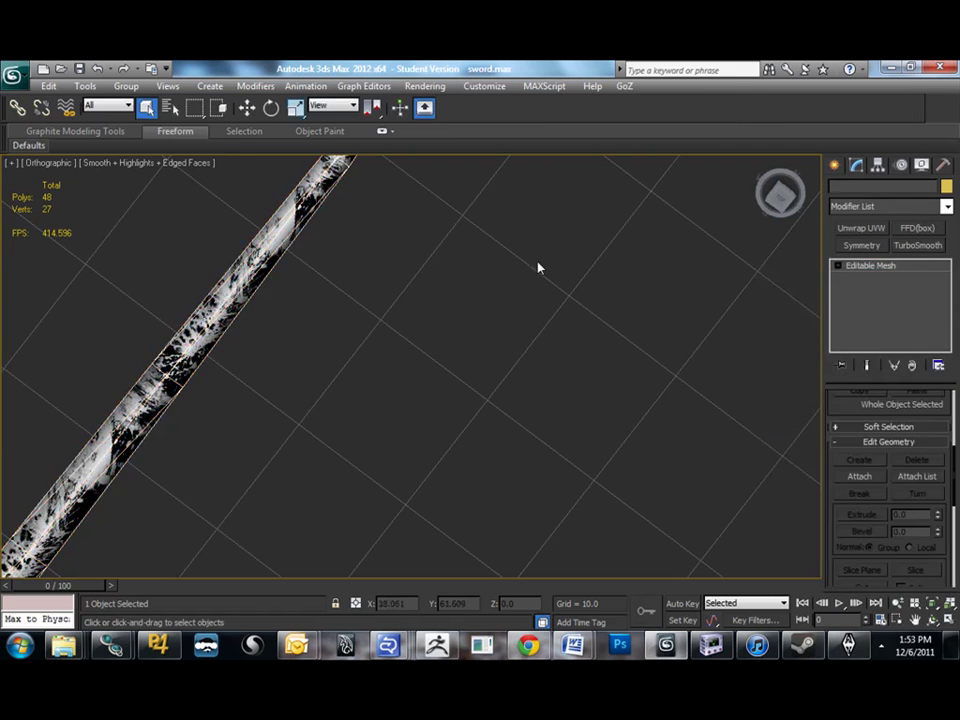
Start exporting only the selected fxmesh object with Netimmerse/Gamebryo (*.KF, *.NIF) as the file type.
click(14, 76)
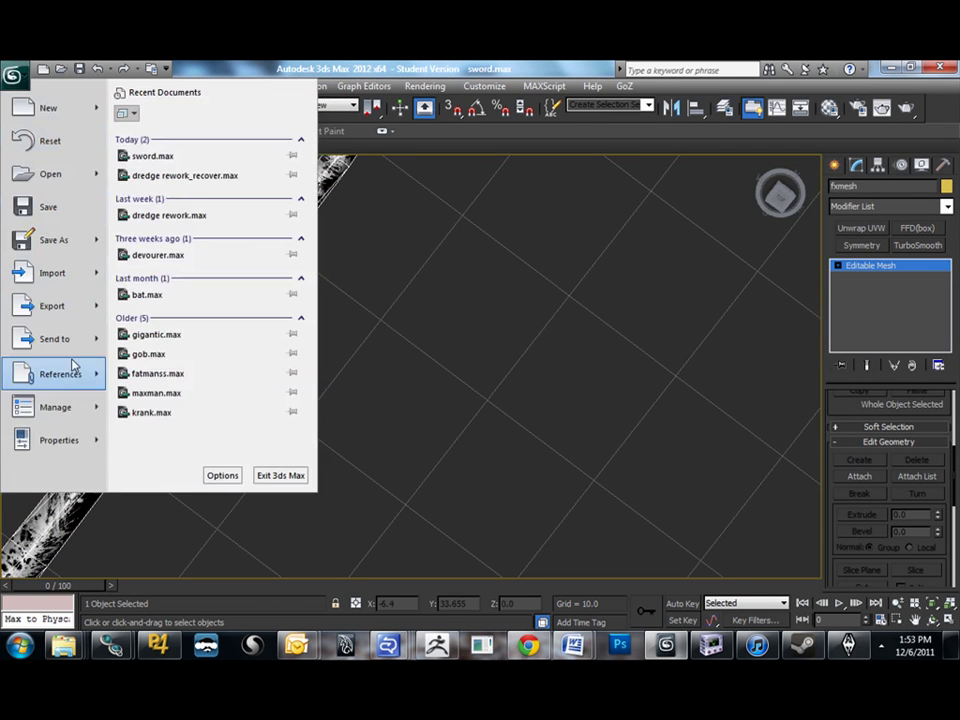
mouse_move(97, 308)
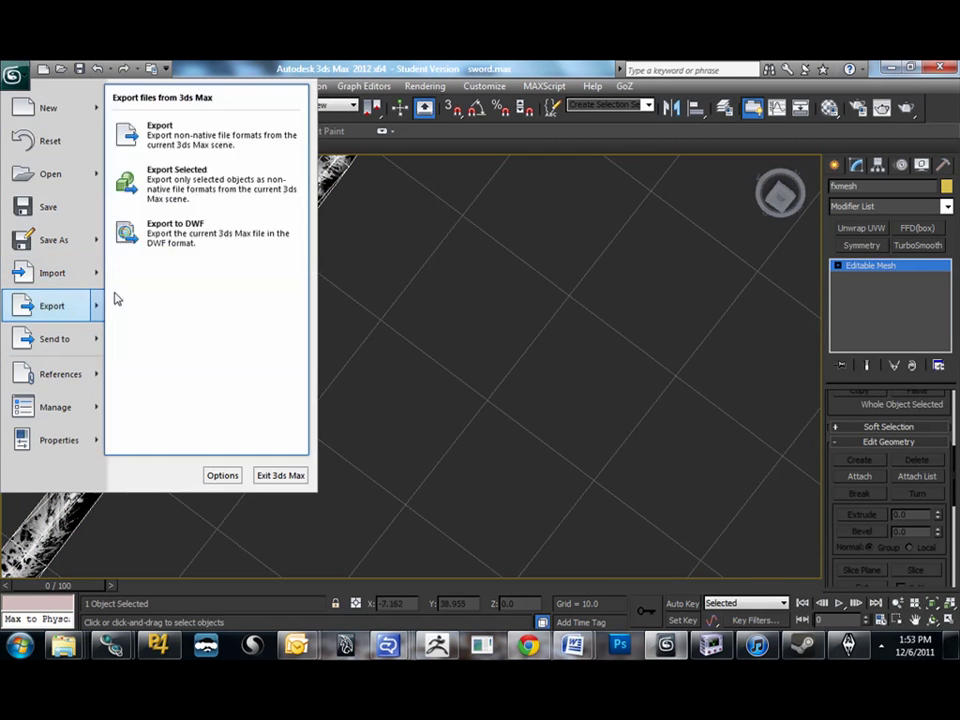
click(178, 190)
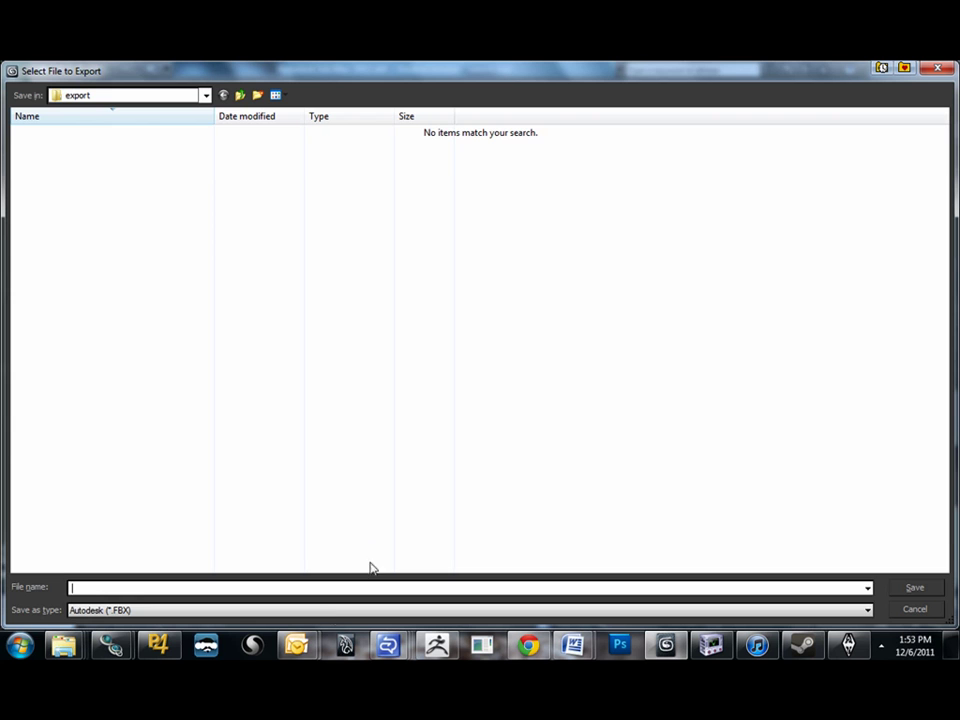
click(321, 610)
click(257, 526)
click(147, 199)
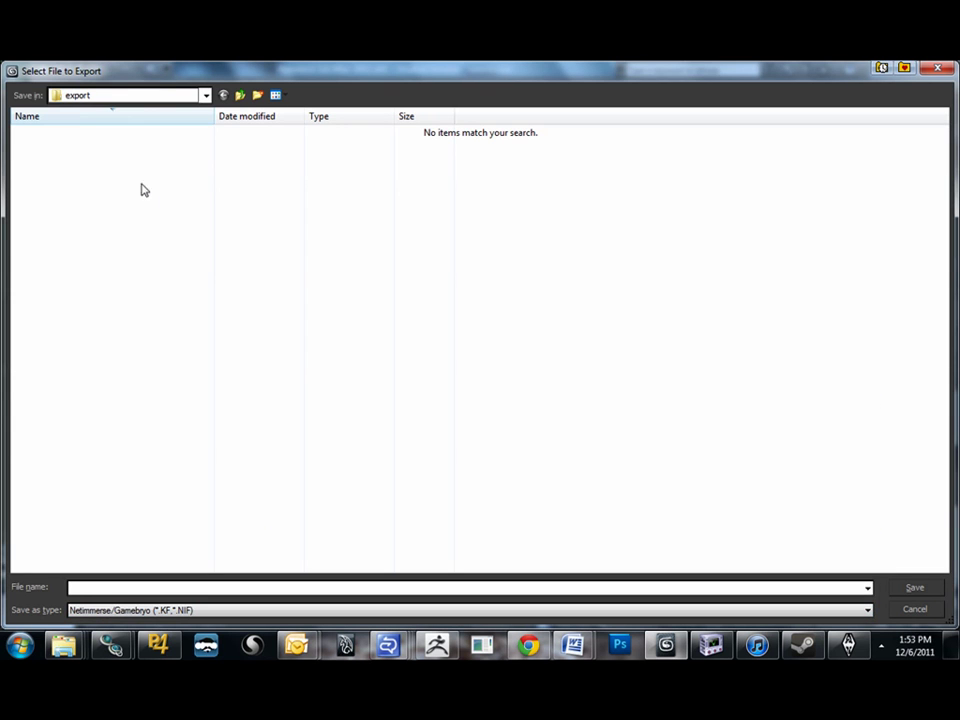
Set the export location to the iron folder under meshes and weapons in the Skyrim Data directory.
click(895, 70)
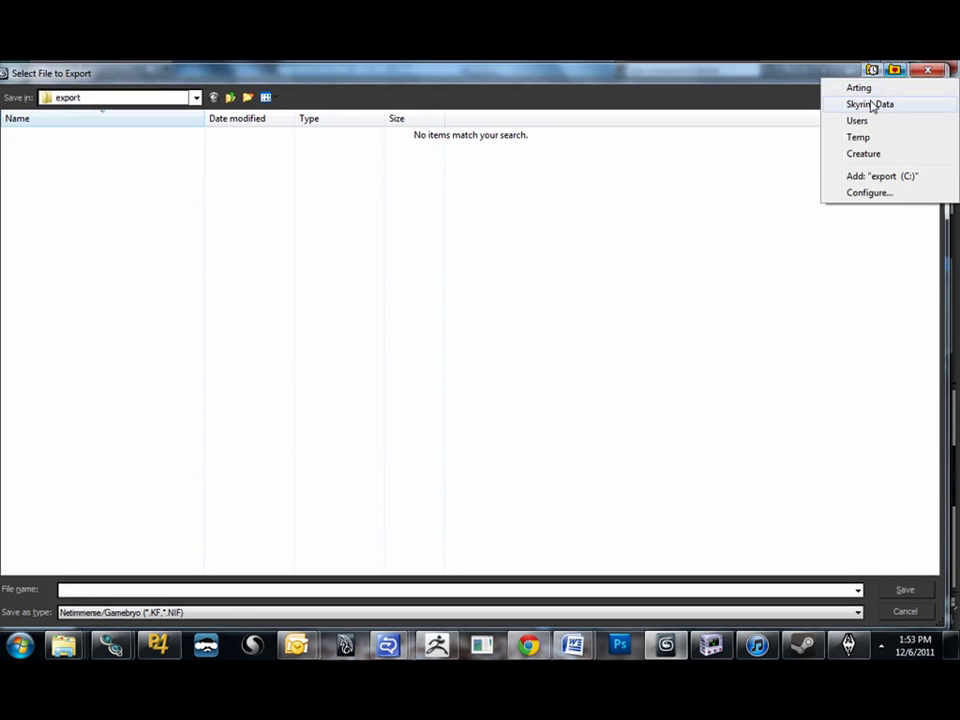
click(870, 104)
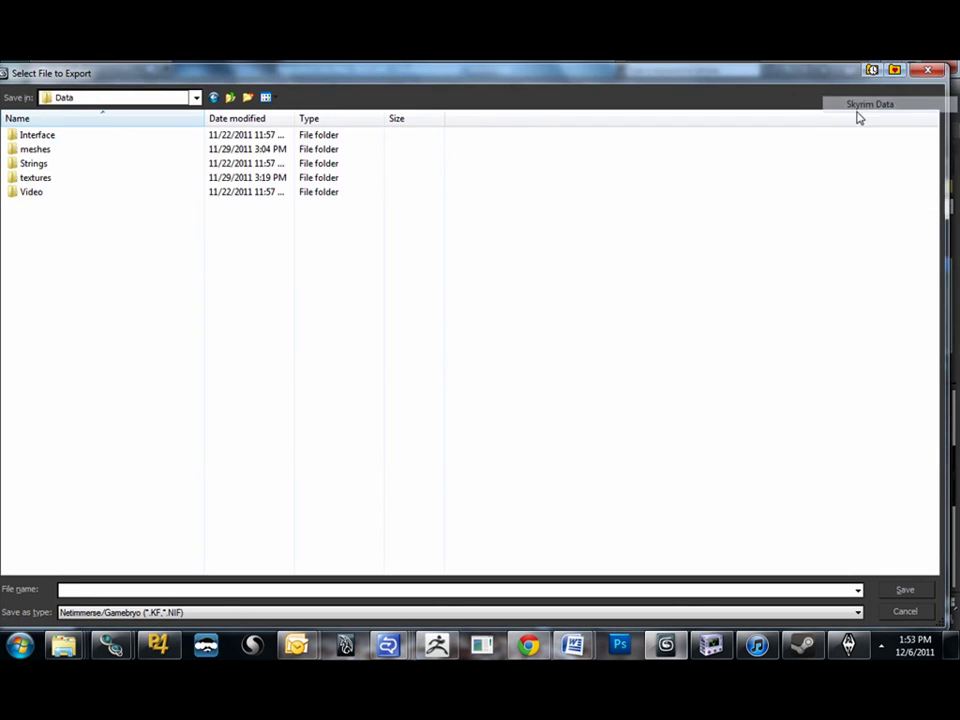
double_click(34, 150)
double_click(36, 165)
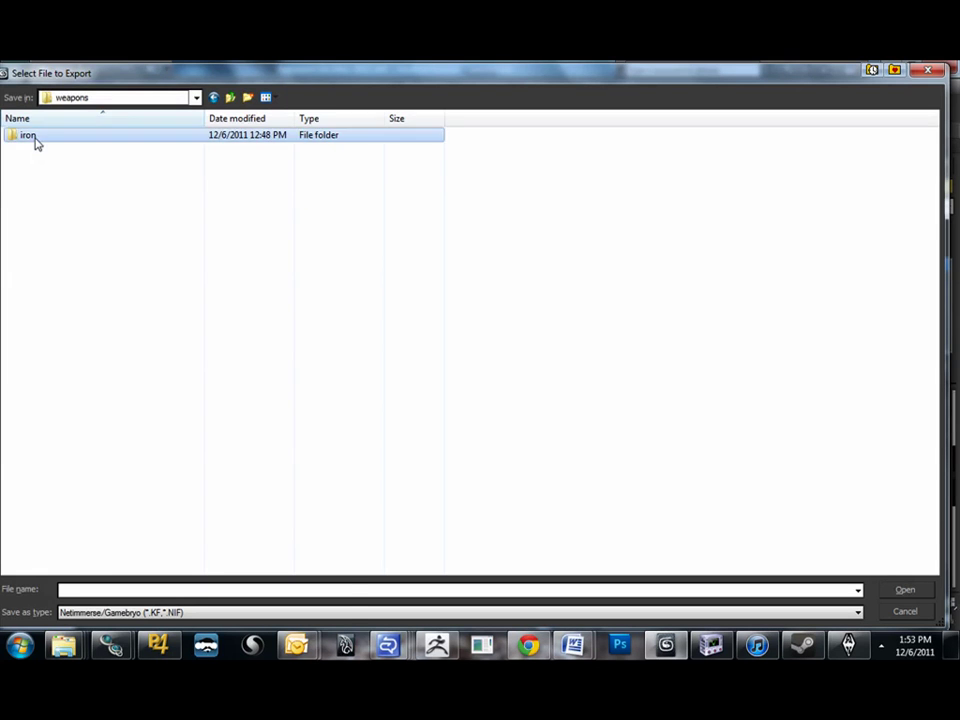
double_click(34, 137)
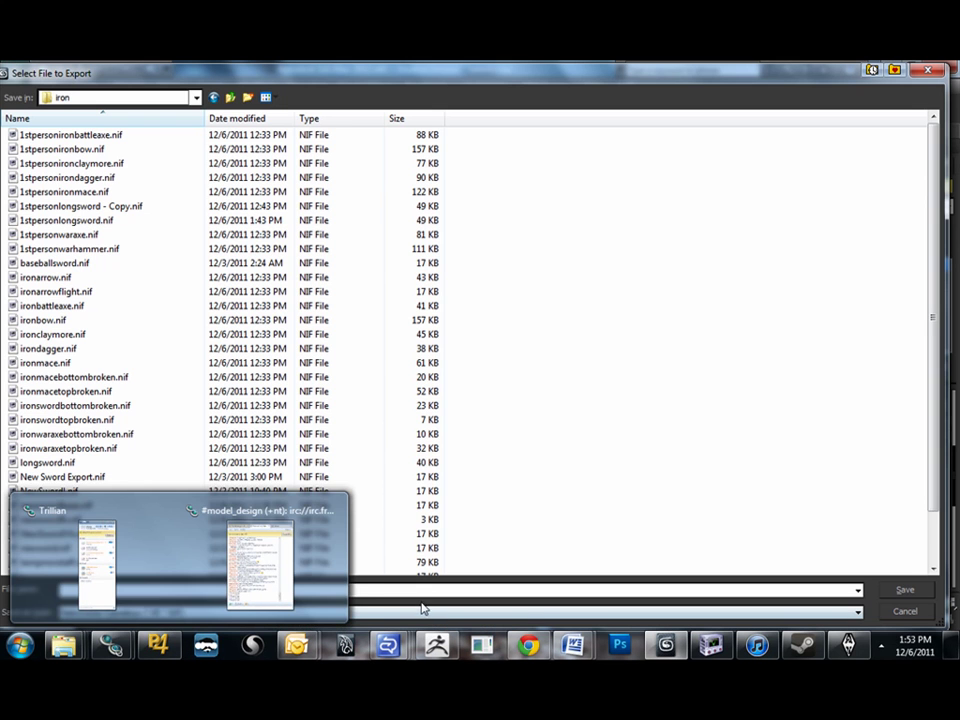
Name the export file New Iron Sword FX Mesh and export it with the Skyrim NIF settings.
click(420, 592)
text(New Iron Swor)
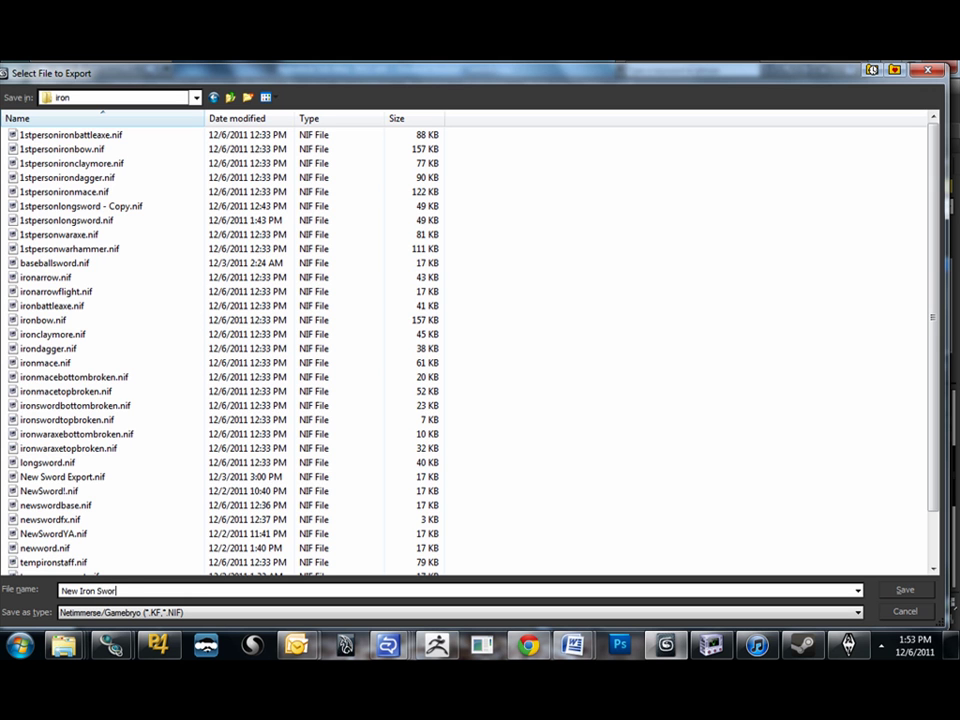
text(d FX Mesh)
key(Return)
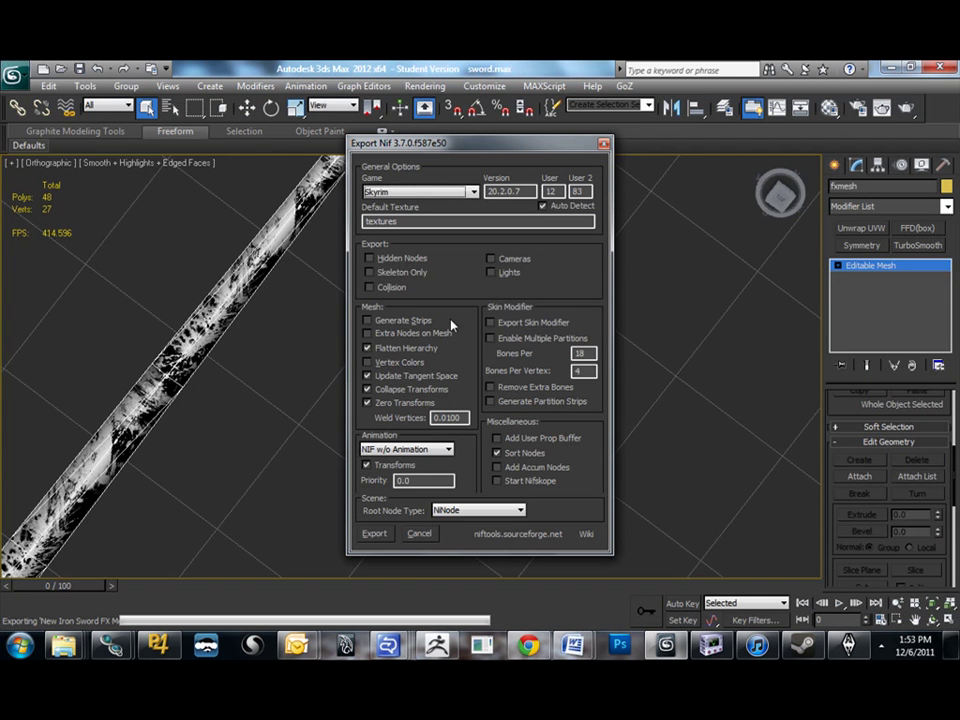
click(376, 537)
key(f)
key(t)
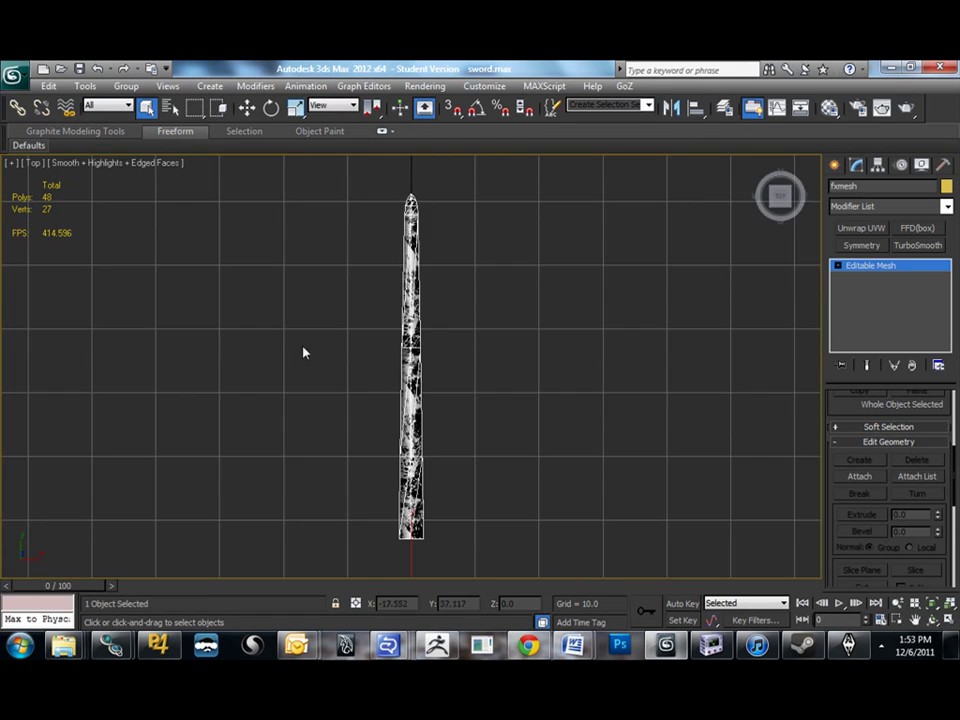
scroll(291, 357, down, 2)
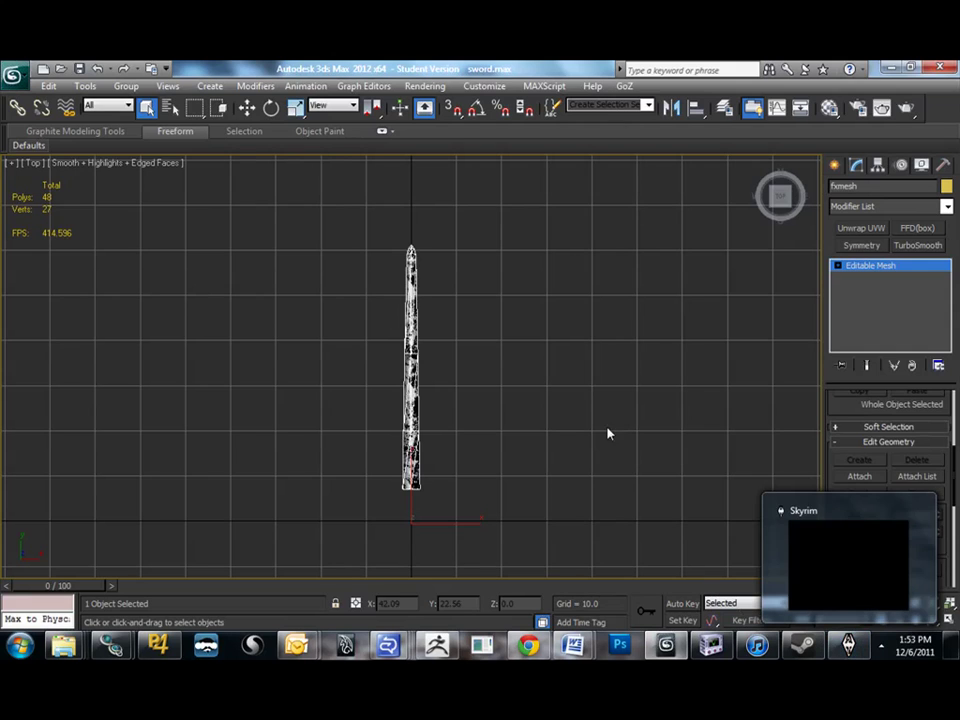
Switch to NifSkope and inspect the BloodLighting and newsword shapes of 1stpersonlongsword.nif in the 3D view.
click(710, 645)
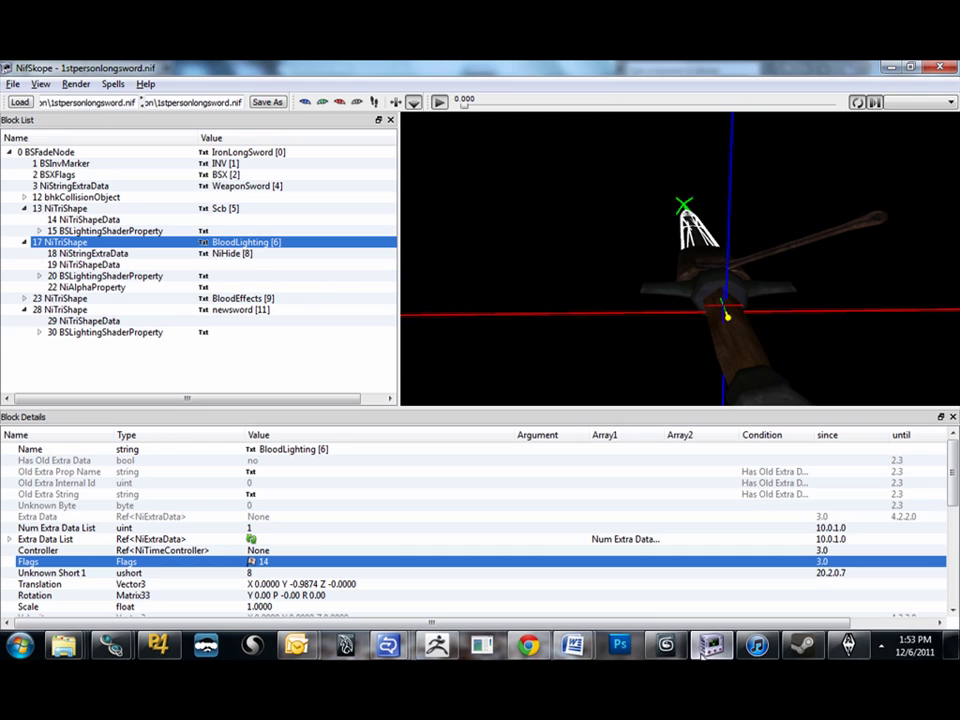
click(174, 239)
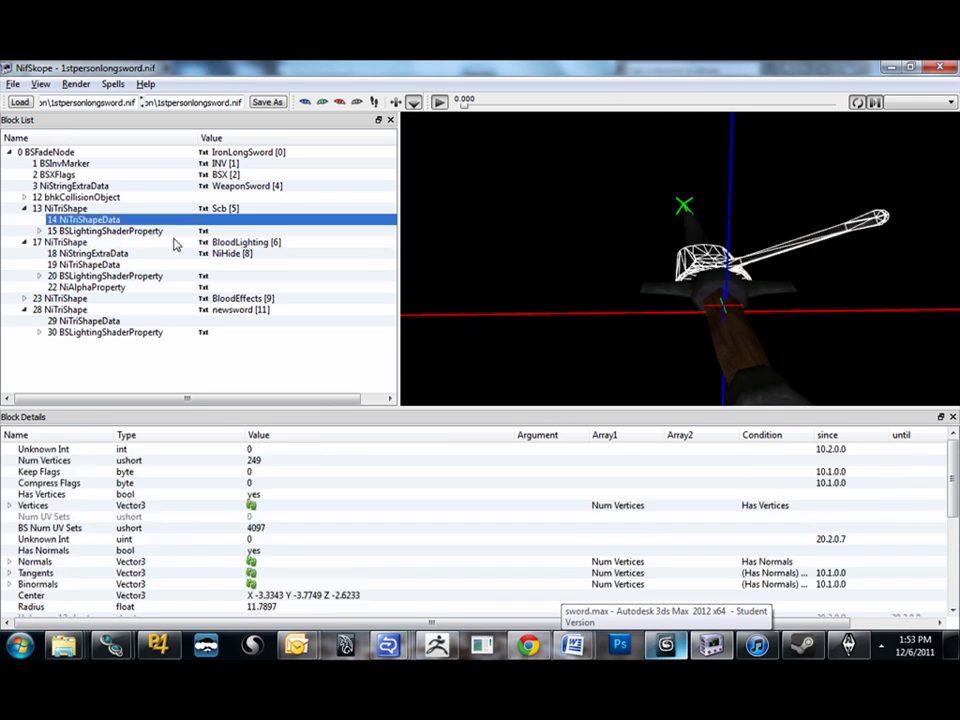
drag(494, 326, 648, 374)
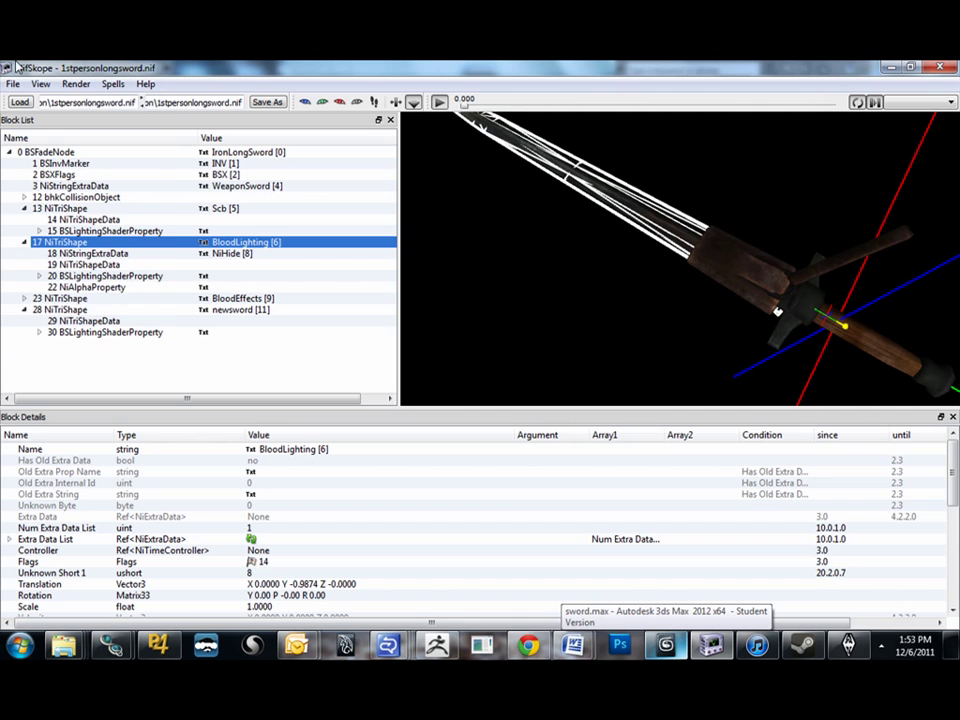
click(12, 84)
click(12, 84)
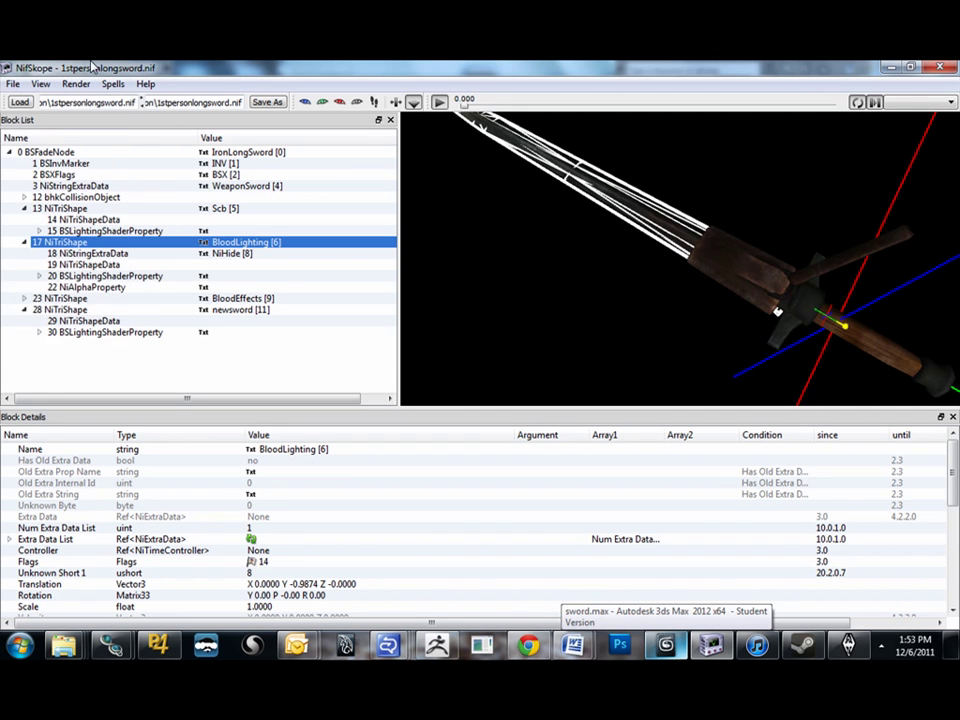
click(14, 87)
drag(701, 186, 704, 213)
click(866, 325)
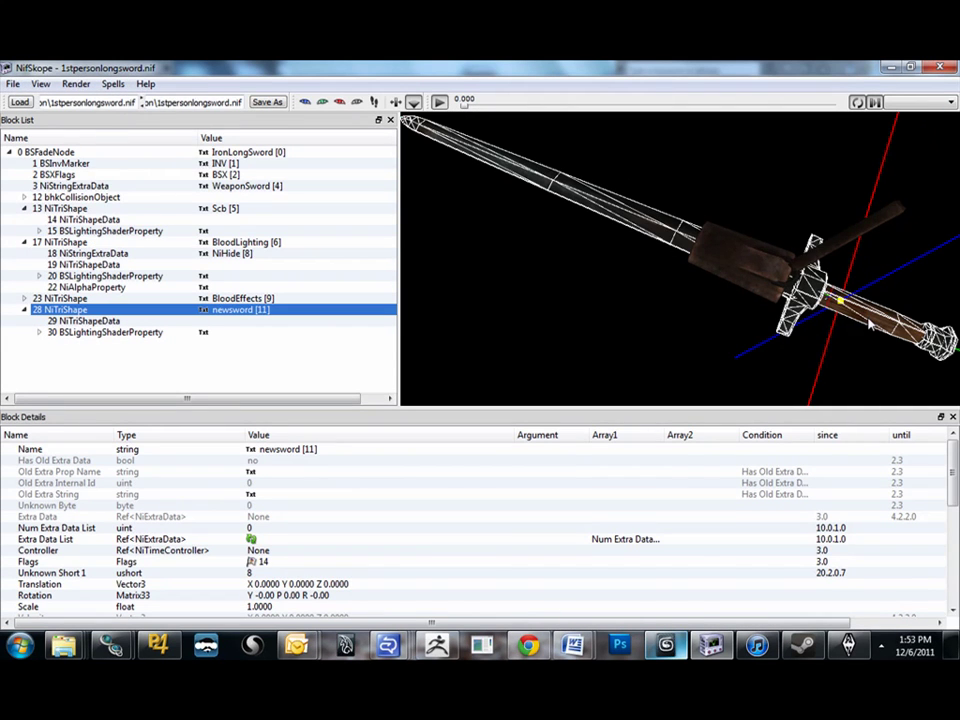
Examine the newsword and BloodEffects blocks, collapse the Scb and BloodLighting branches and look over the sword model.
click(85, 320)
click(86, 330)
click(84, 320)
click(78, 299)
drag(718, 304, 775, 270)
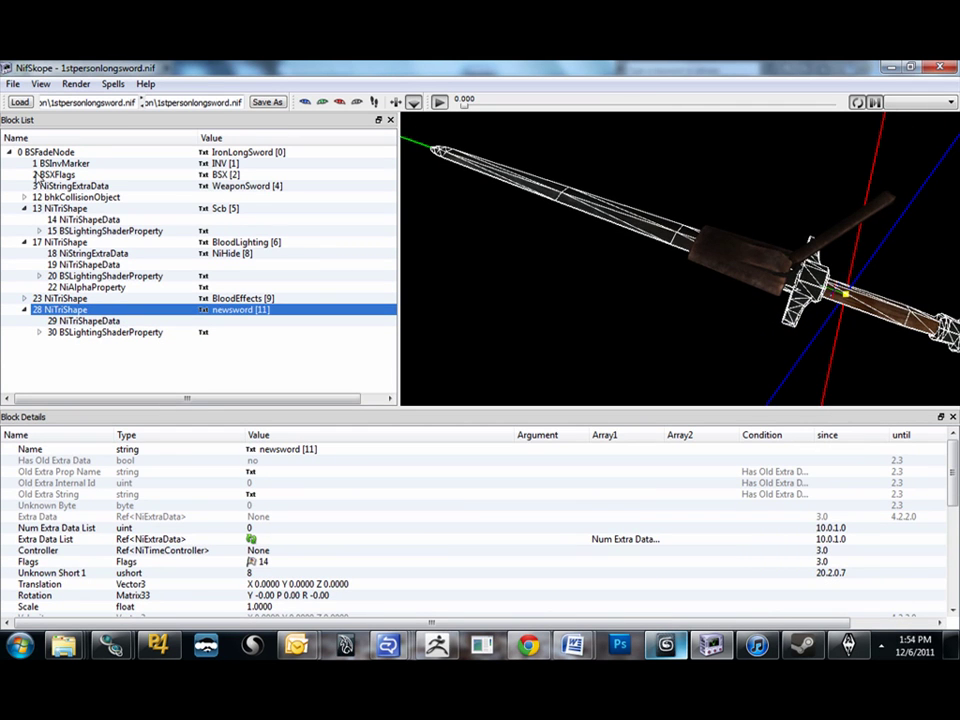
click(24, 208)
click(24, 219)
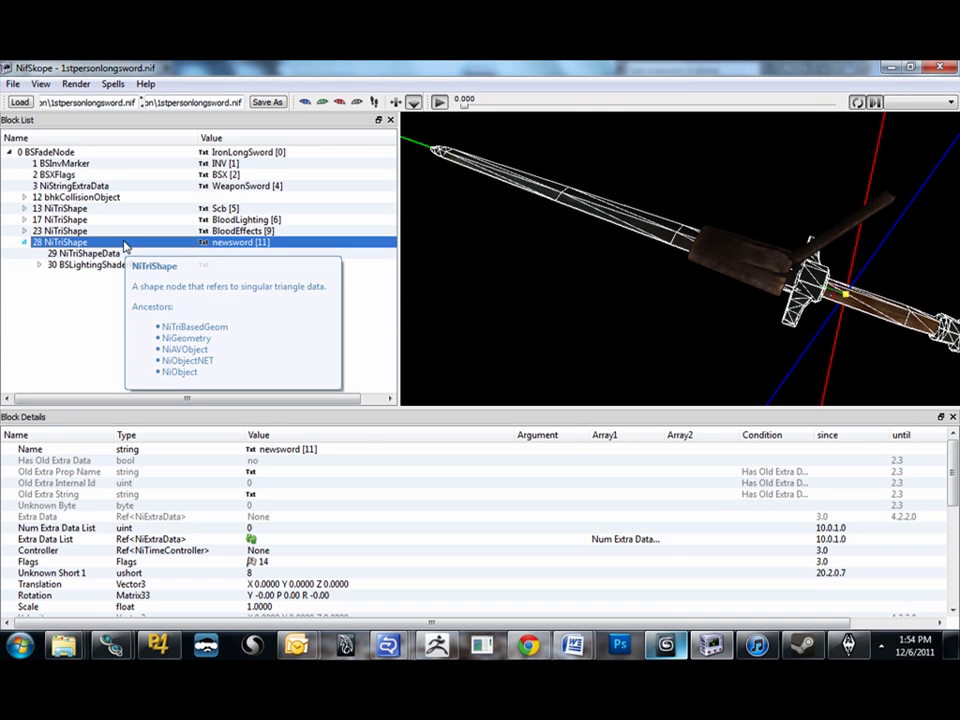
click(663, 260)
drag(663, 260, 574, 305)
Load New Iron Sword FX Mesh.nif from the iron folder and view the exported blade mesh up close.
click(13, 84)
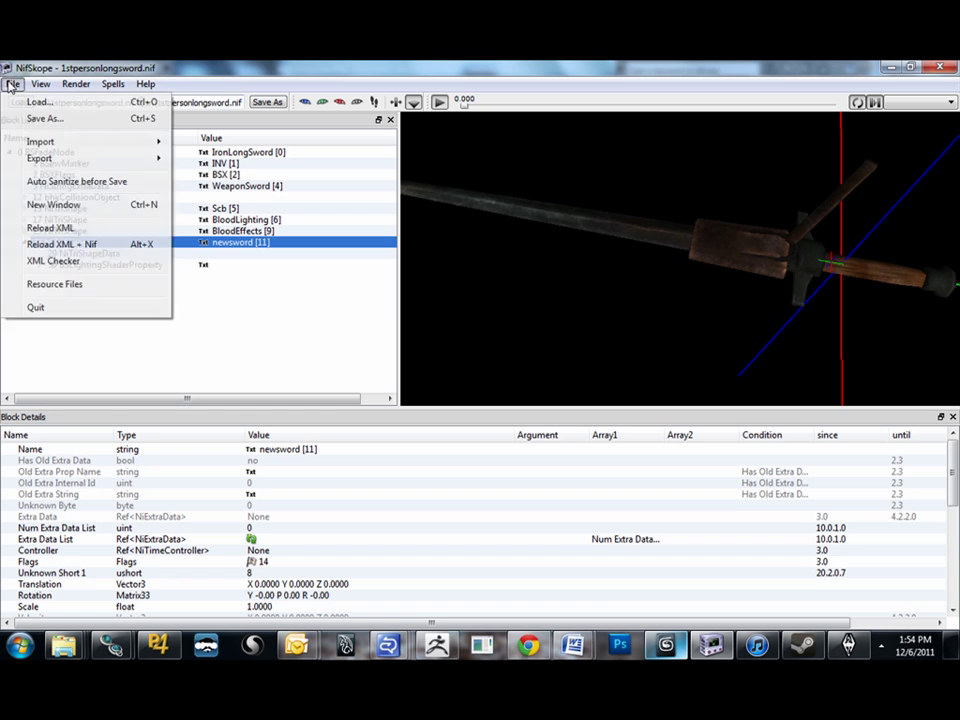
click(24, 103)
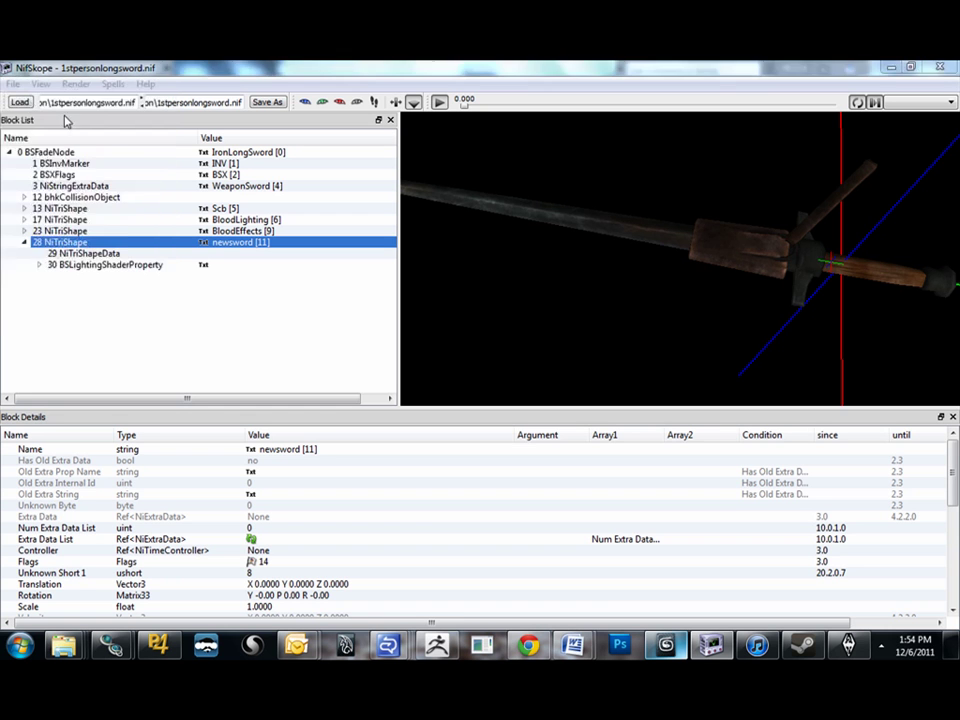
scroll(211, 310, down, 3)
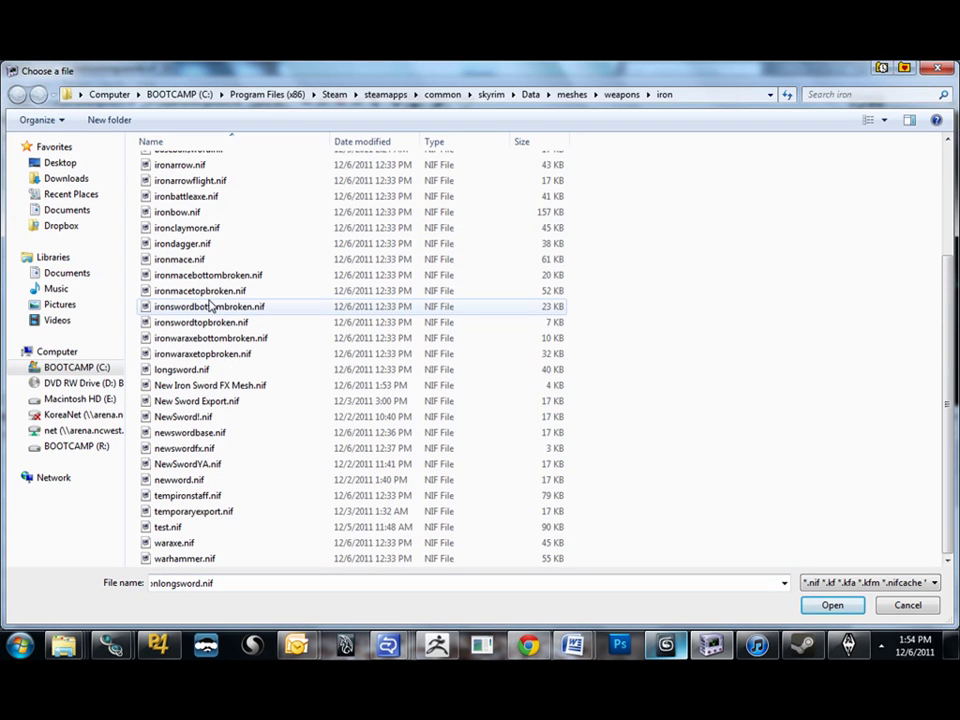
click(208, 388)
double_click(208, 388)
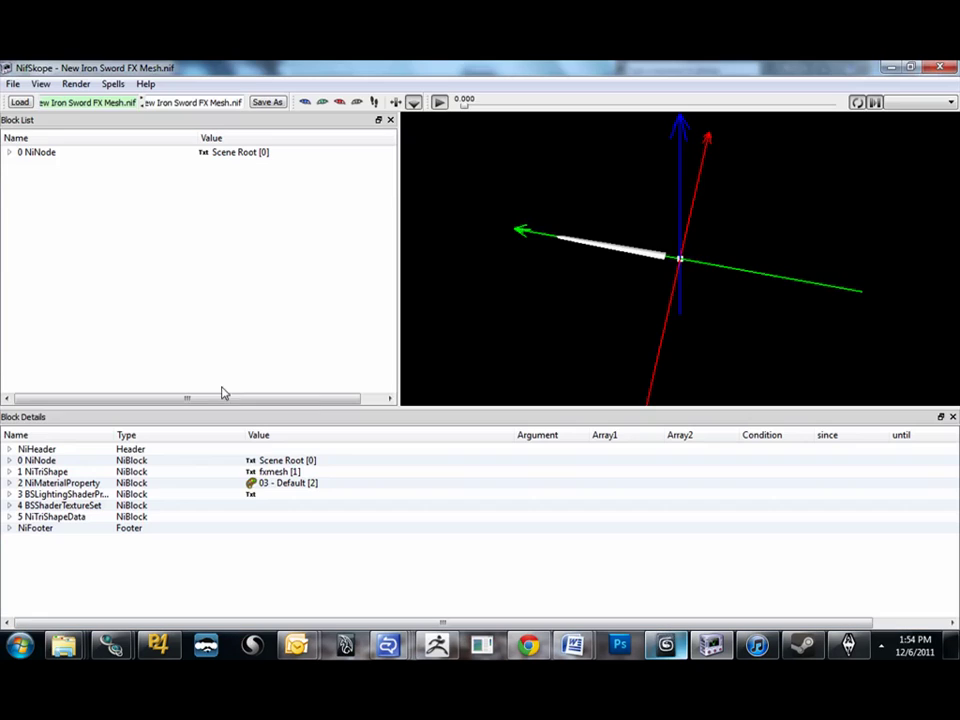
drag(426, 332, 530, 285)
Expand the fxmesh NiTriShape and remove its BSLightingShaderProperty branch together with the texture set under it.
click(10, 153)
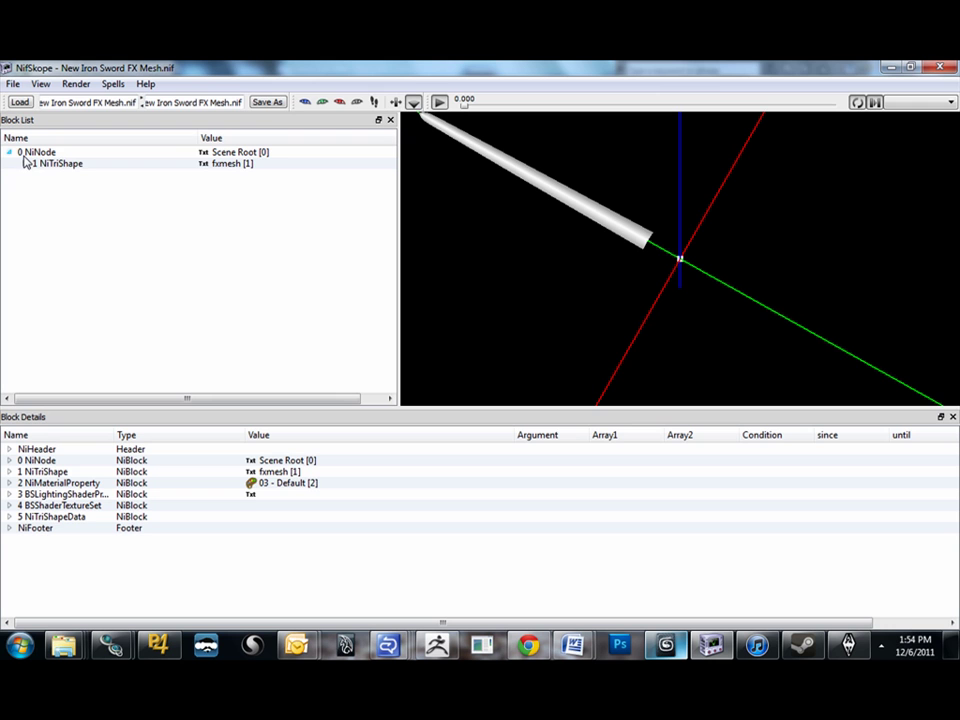
click(26, 165)
click(69, 198)
key(Up)
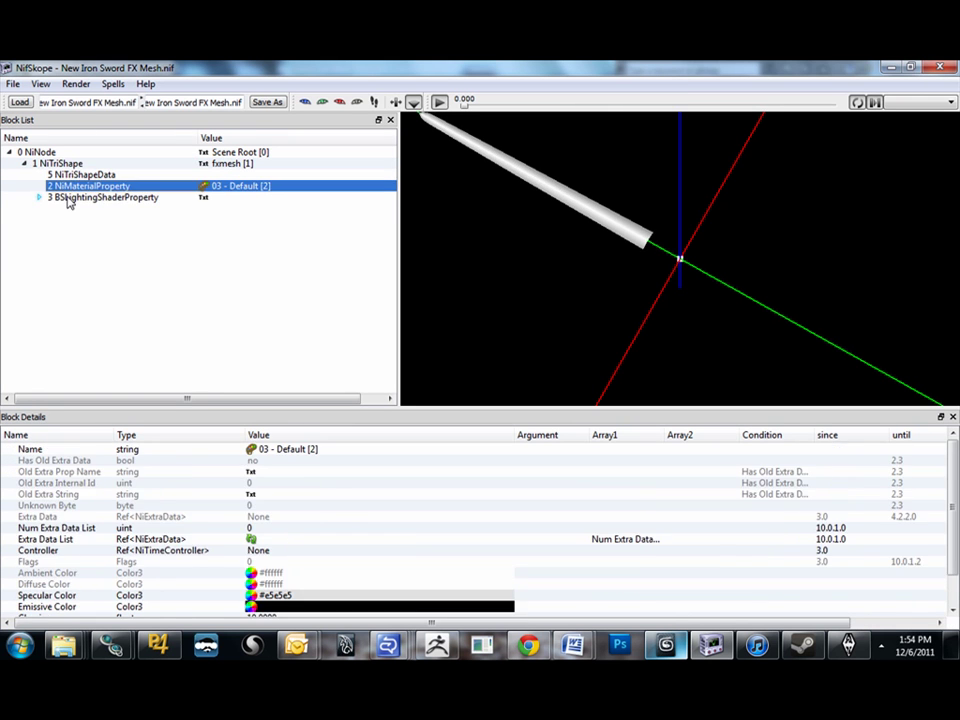
click(38, 197)
click(55, 200)
click(75, 209)
click(62, 197)
right_click(70, 198)
mouse_move(90, 206)
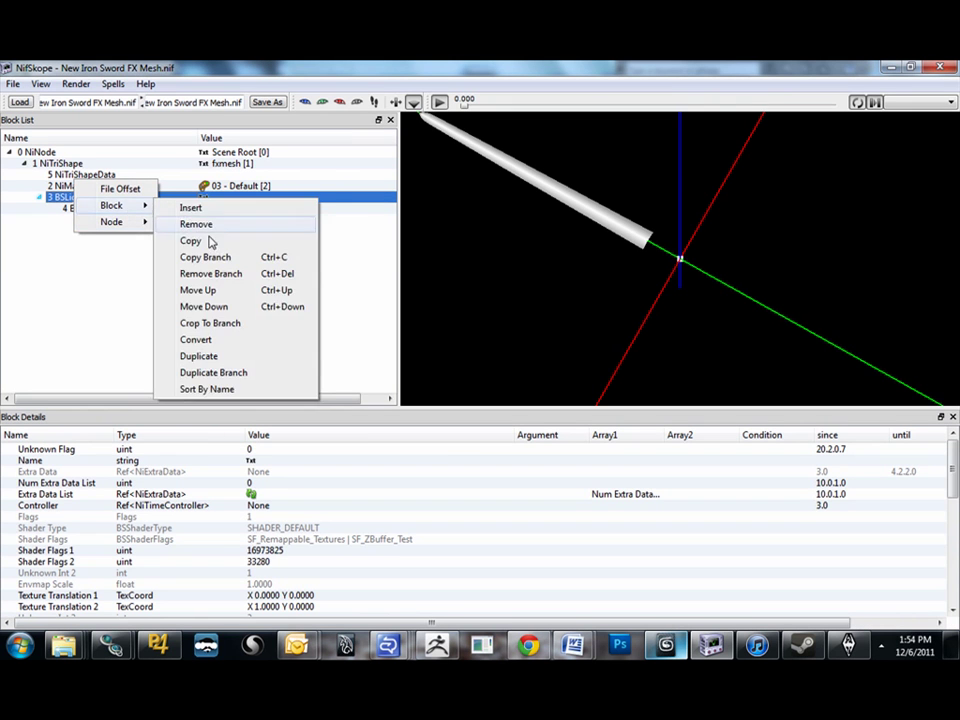
click(208, 273)
Remove the NiMaterialProperty branch from fxmesh and select its remaining NiTriShapeData block.
click(86, 186)
click(88, 176)
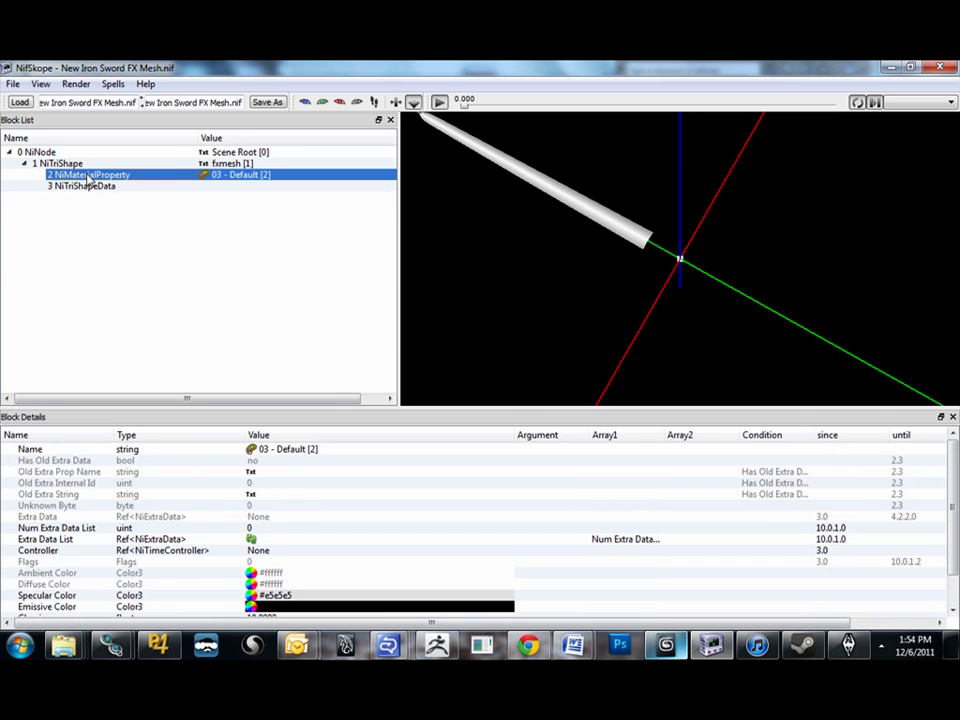
right_click(88, 176)
mouse_move(124, 199)
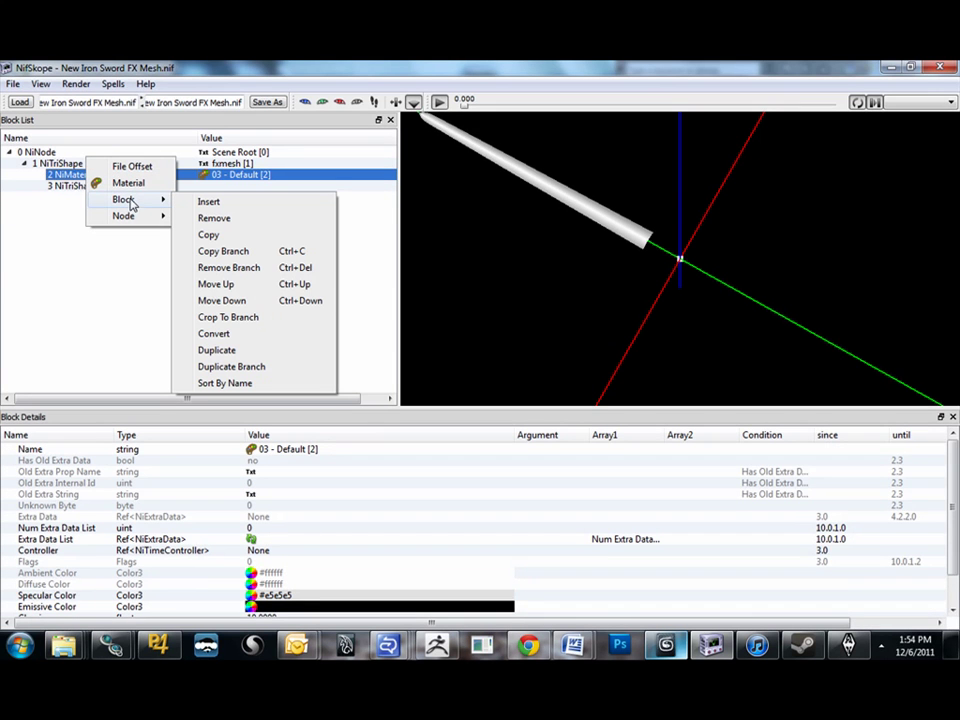
click(228, 268)
click(97, 176)
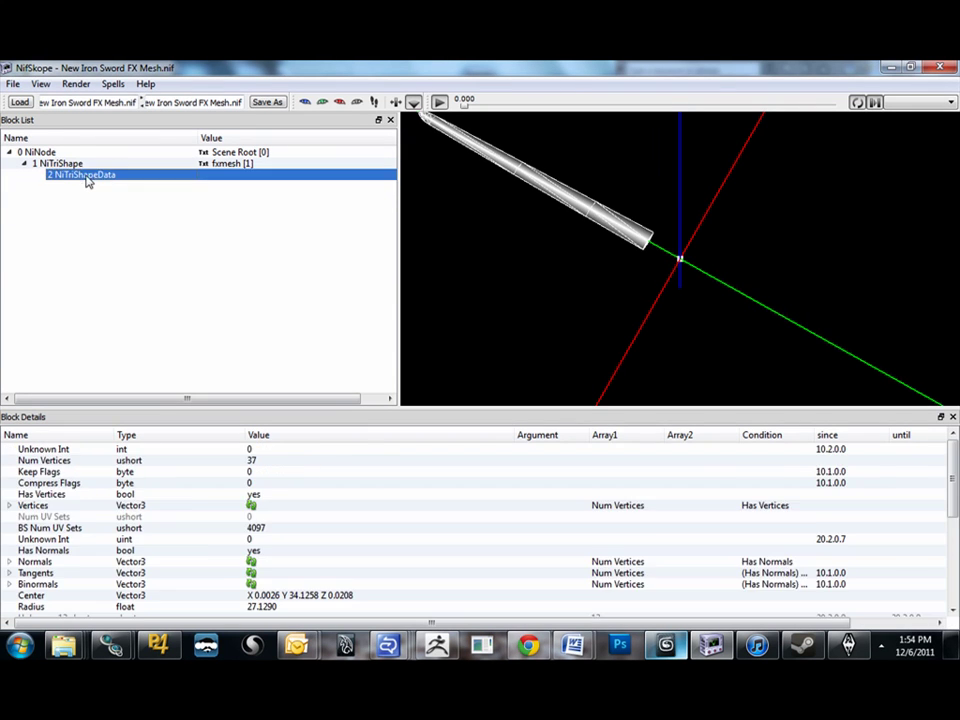
Copy the stripped fxmesh NiTriShape as a branch.
click(79, 165)
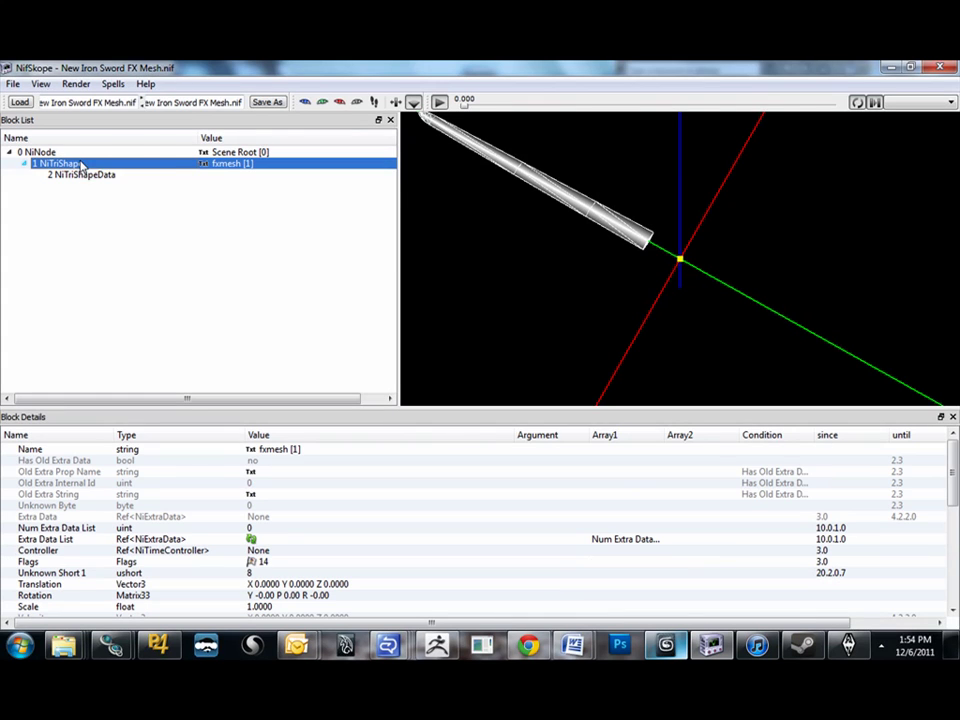
right_click(80, 160)
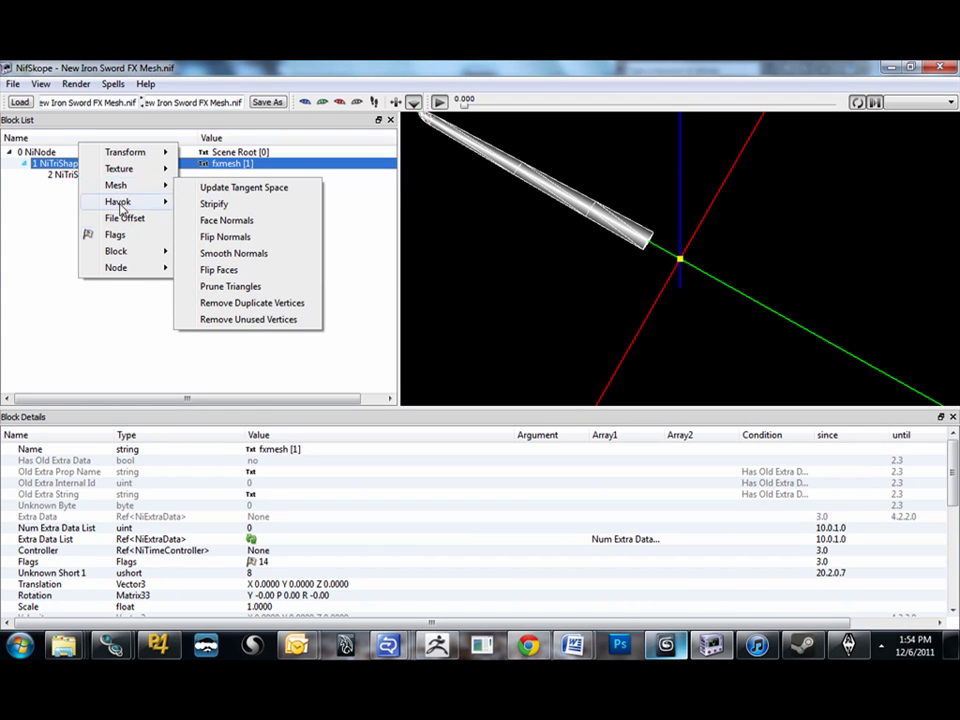
mouse_move(160, 254)
click(223, 303)
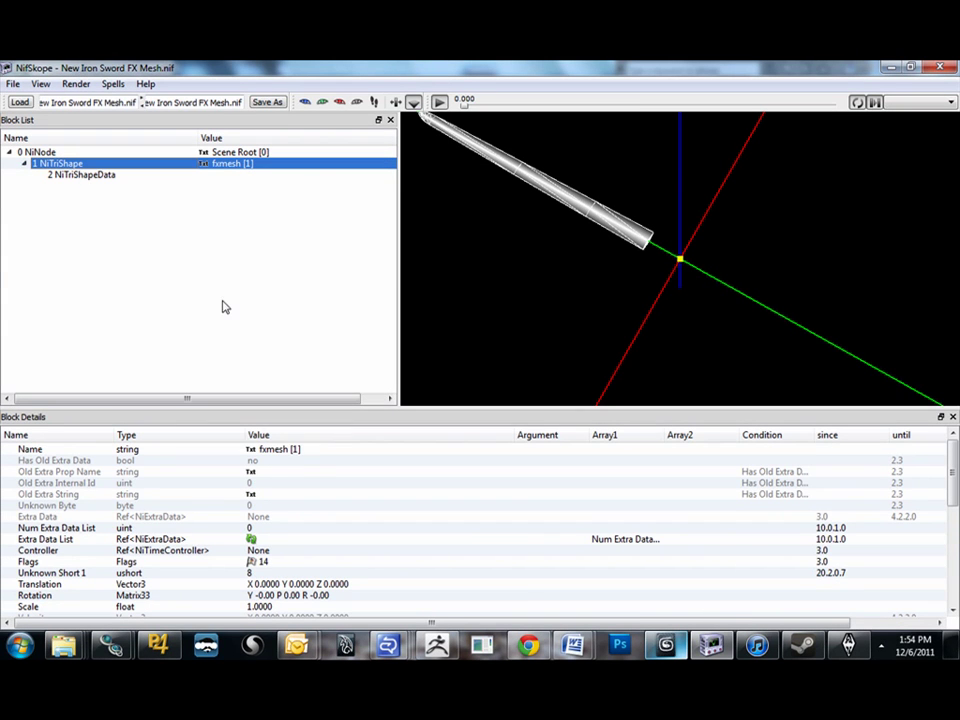
Load 1stpersonlongsword.nif from the iron folder in the same NifSkope window.
drag(267, 65, 372, 88)
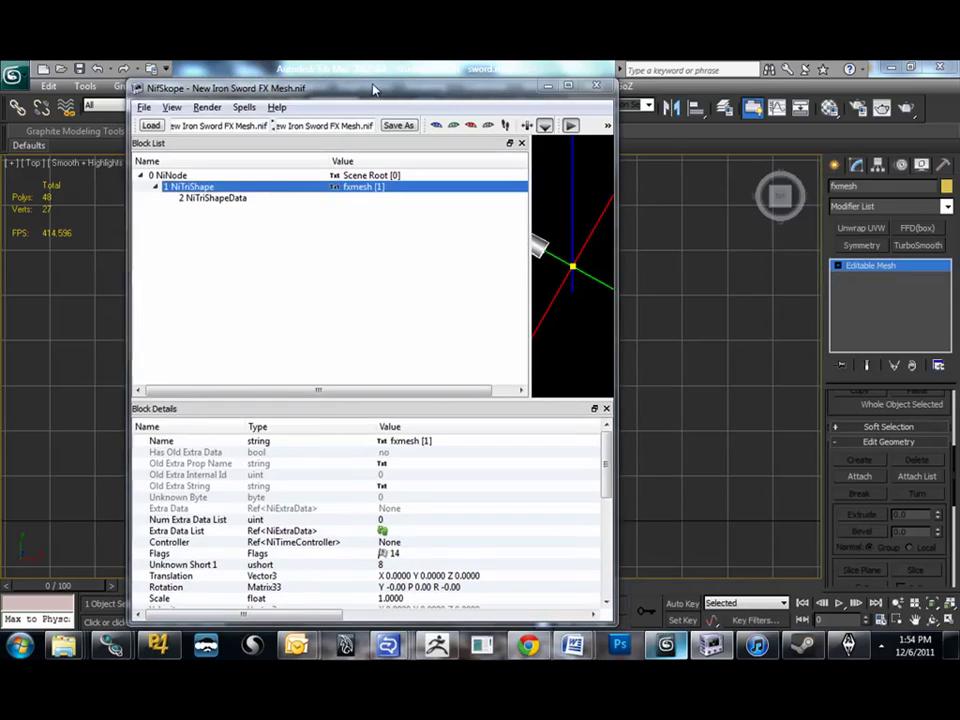
key(alt+Tab)
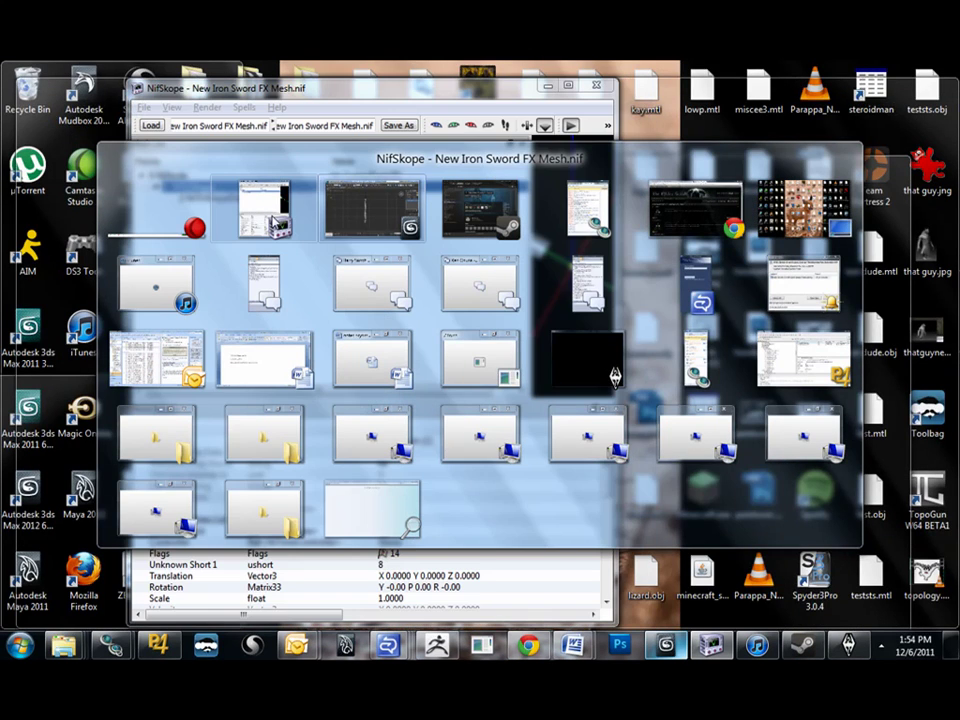
click(268, 218)
click(144, 107)
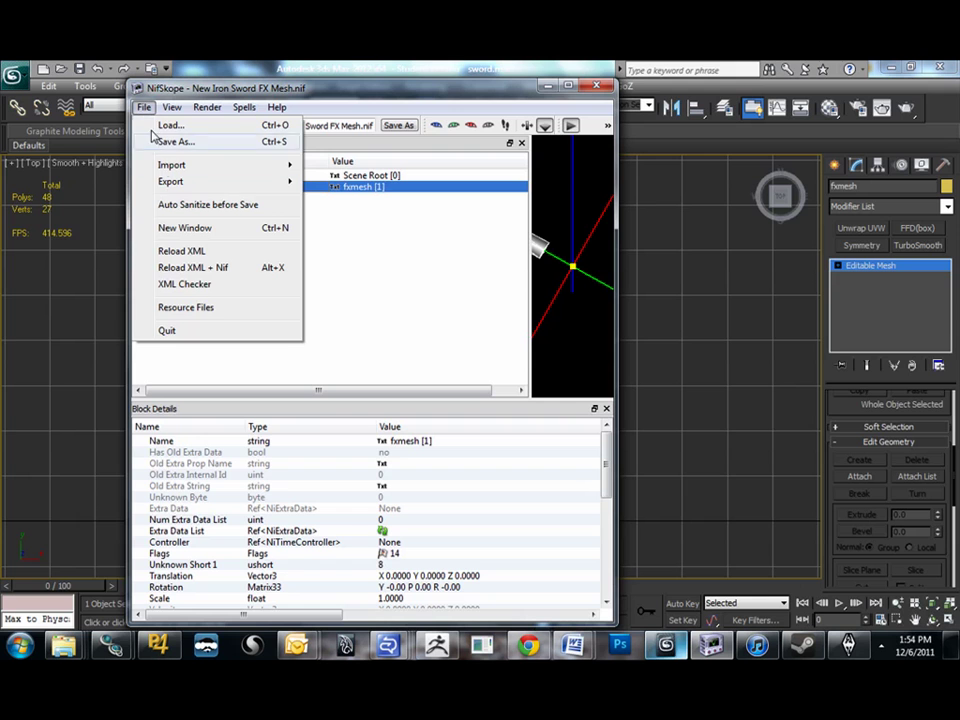
click(178, 126)
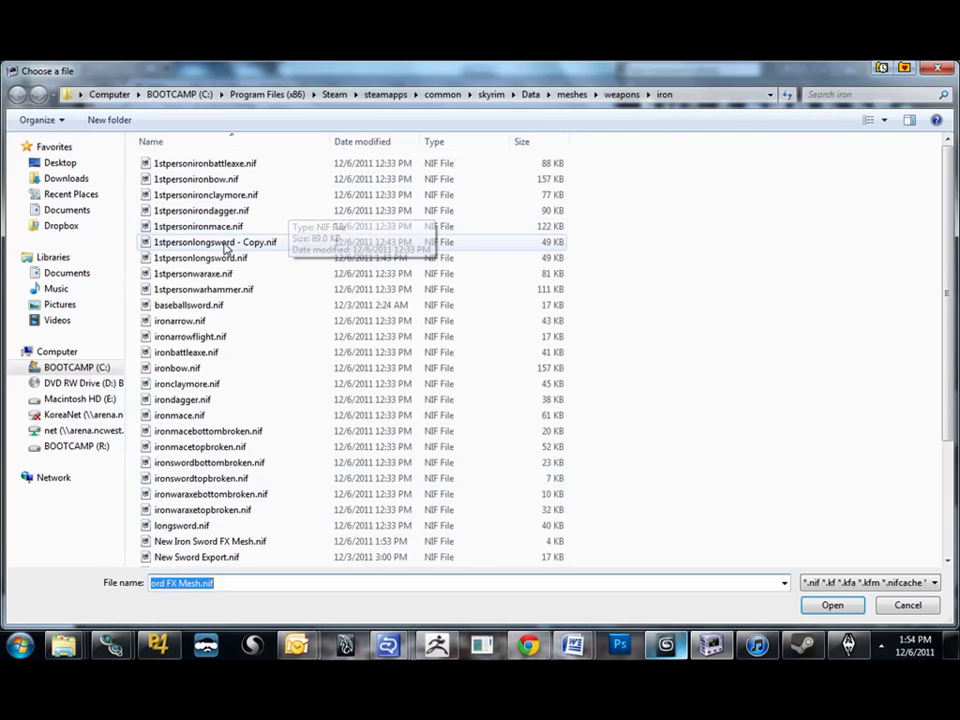
click(170, 243)
double_click(167, 257)
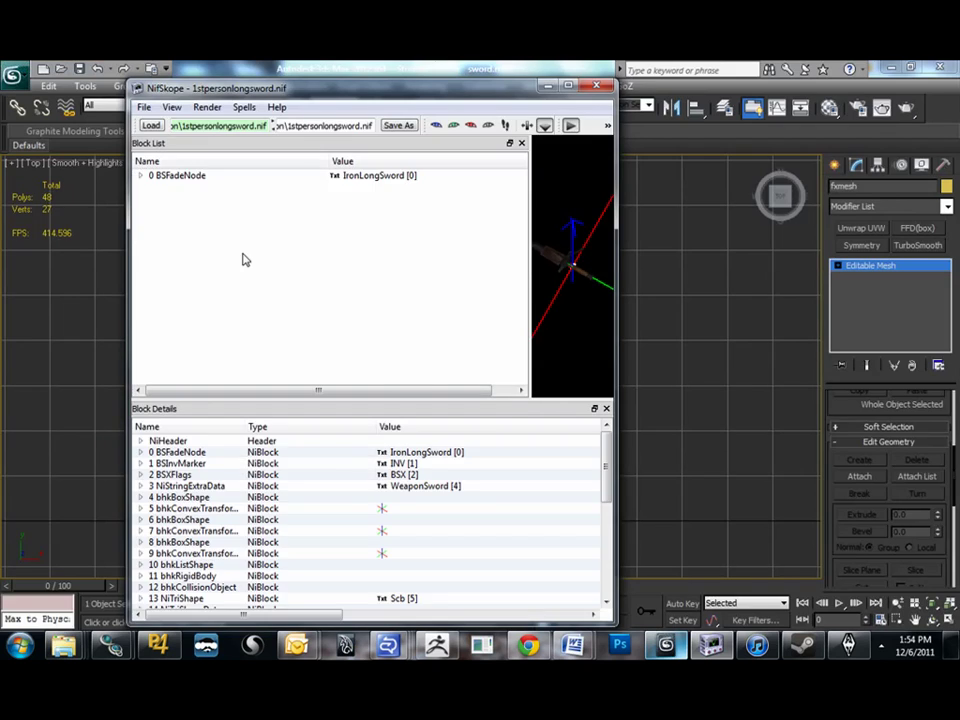
Maximize the window, expand the IronLongSword root node and paste the copied fxmesh branch into the file.
double_click(262, 96)
click(18, 155)
click(11, 153)
click(60, 242)
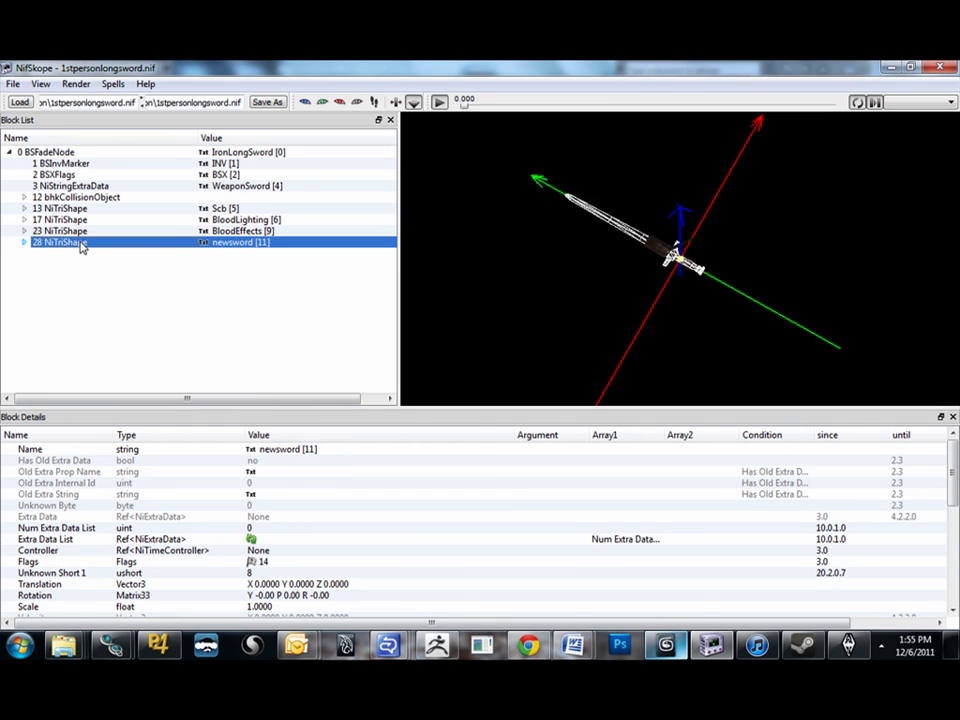
right_click(66, 242)
mouse_move(128, 333)
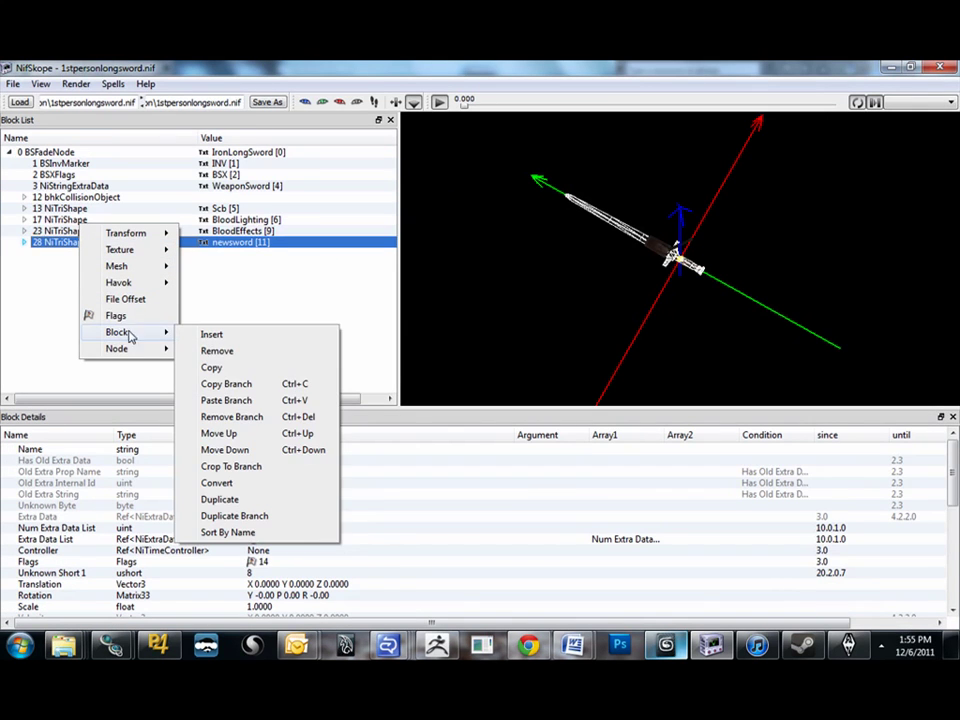
click(214, 403)
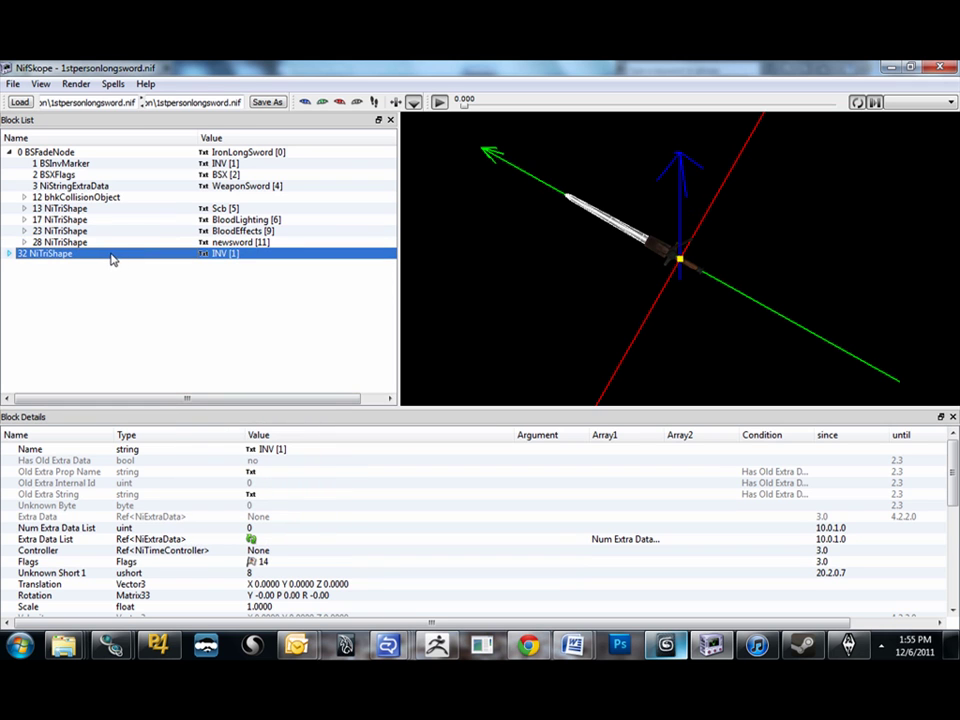
Paste a second copy of the fxmesh branch and select the first pasted NiTriShape.
right_click(90, 256)
mouse_move(125, 342)
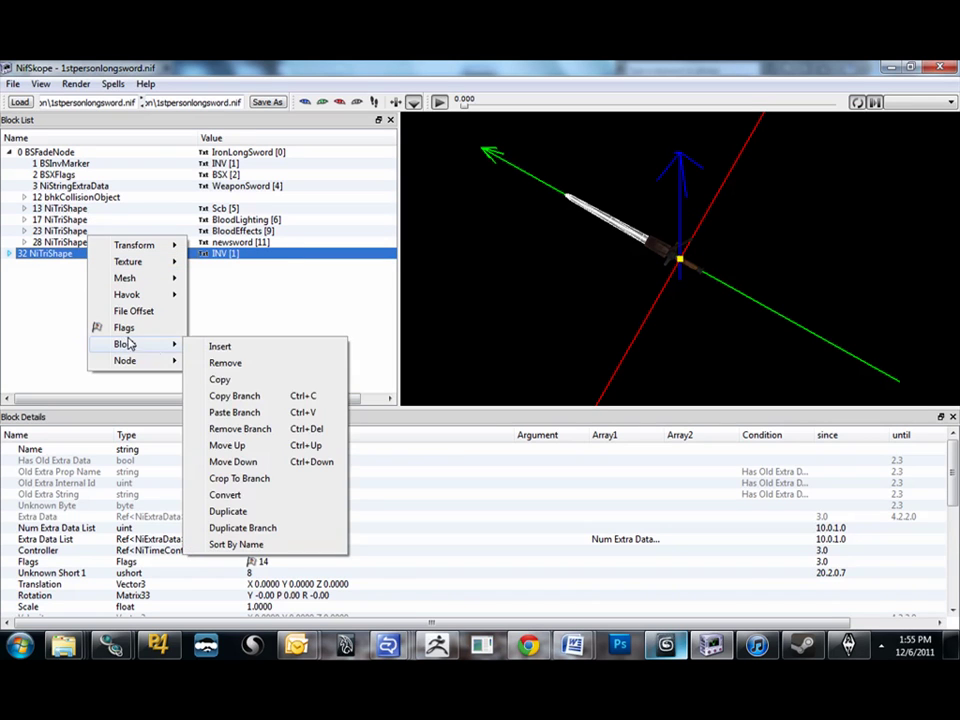
click(236, 410)
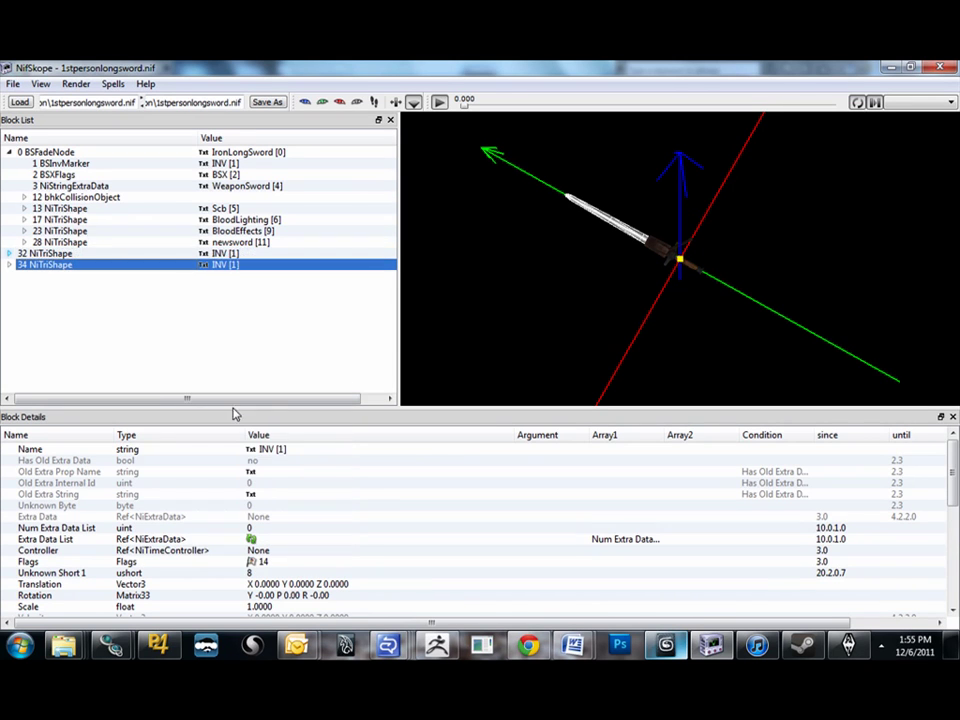
click(210, 246)
click(217, 254)
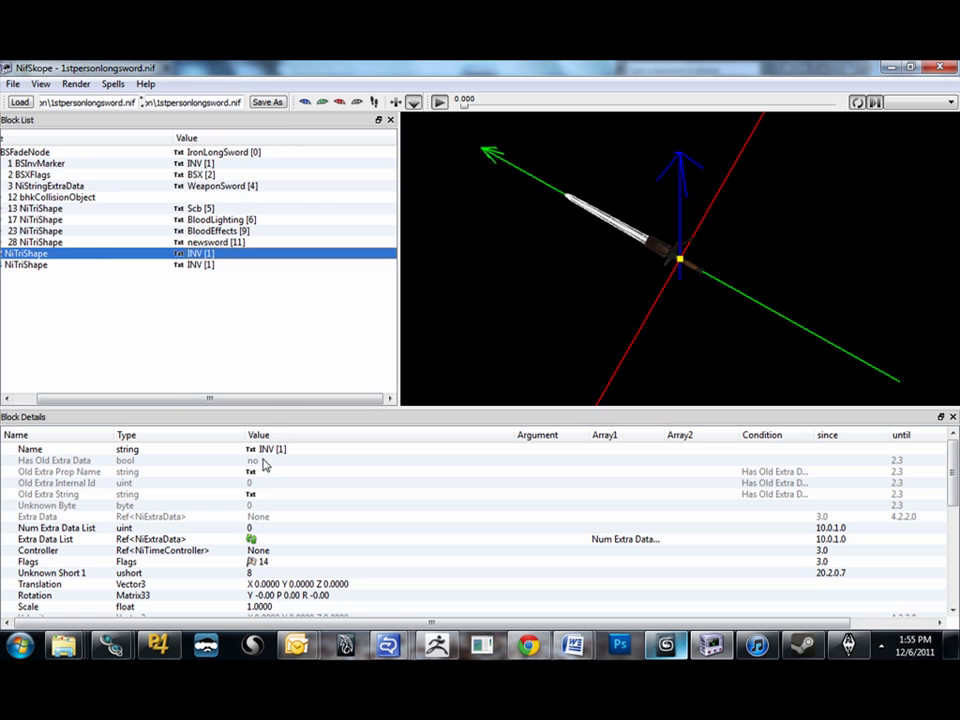
Rename the first pasted NiTriShape, block 32, to the existing string BloodLighting.
click(30, 397)
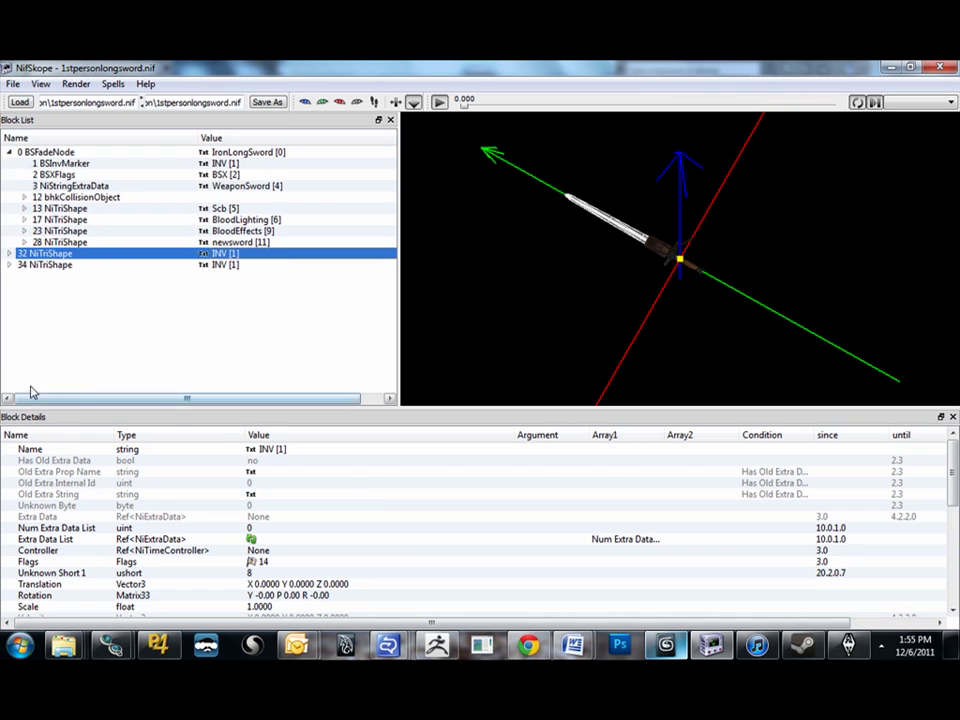
double_click(253, 451)
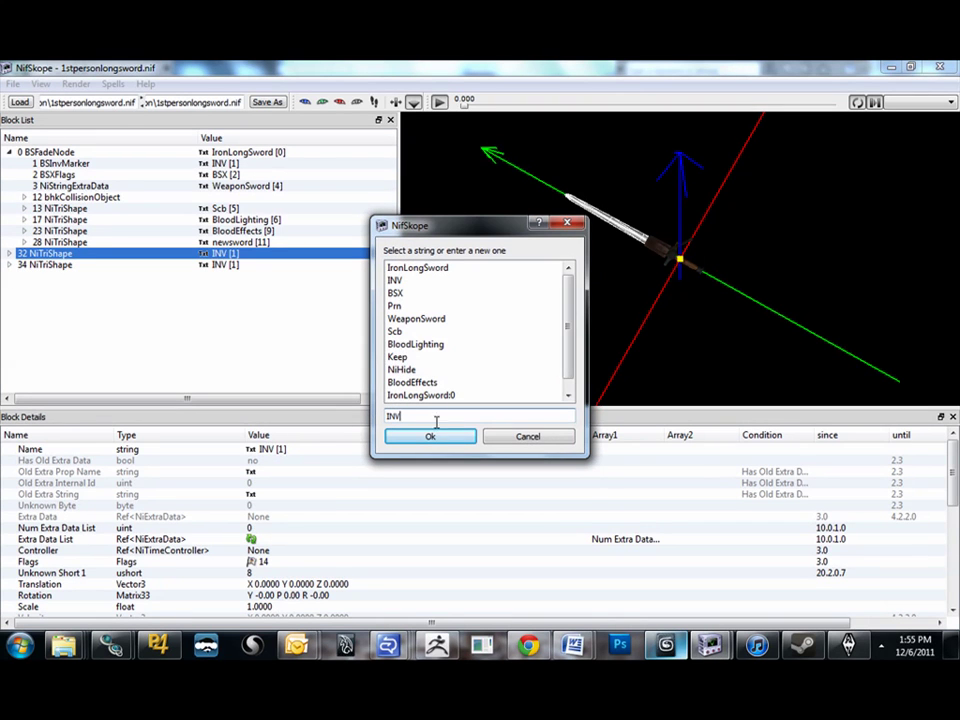
click(424, 346)
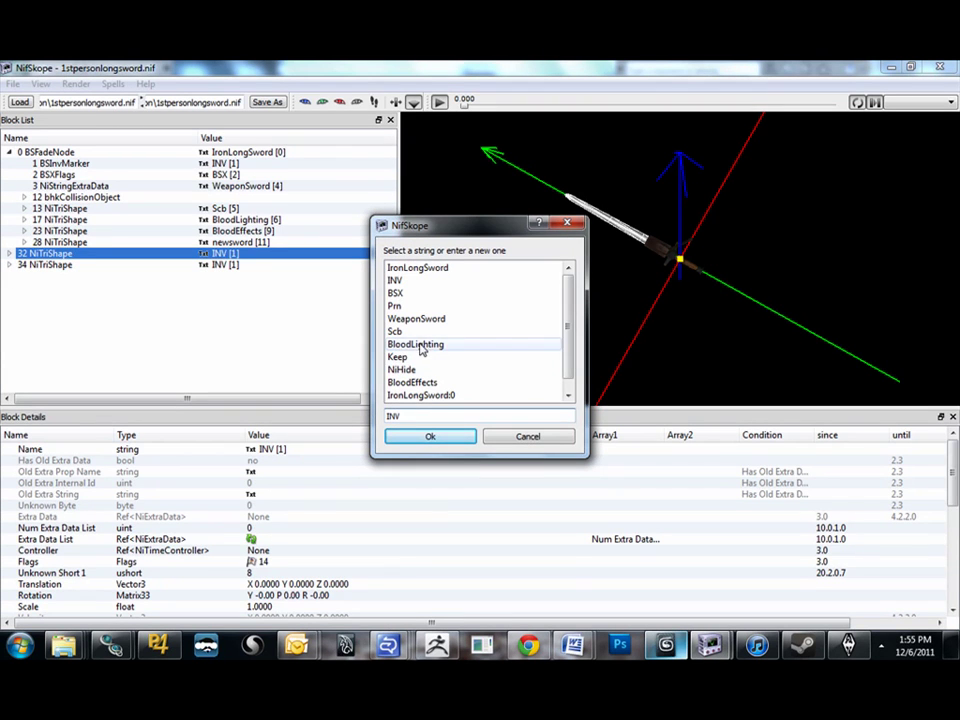
click(425, 440)
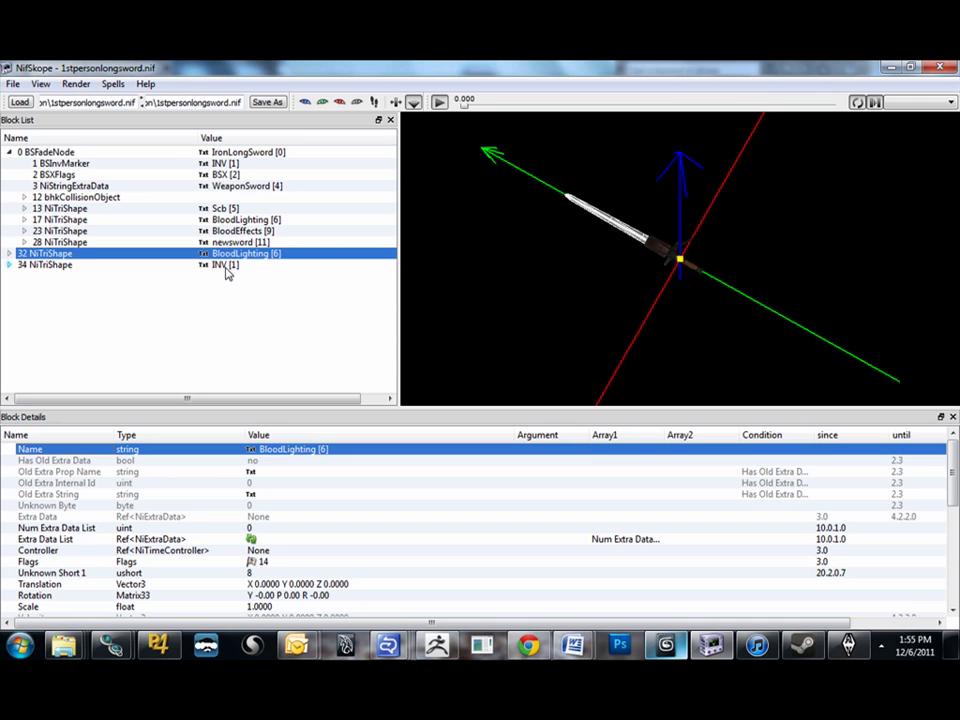
Rename the second pasted NiTriShape, block 34, to the existing string BloodEffects.
click(207, 265)
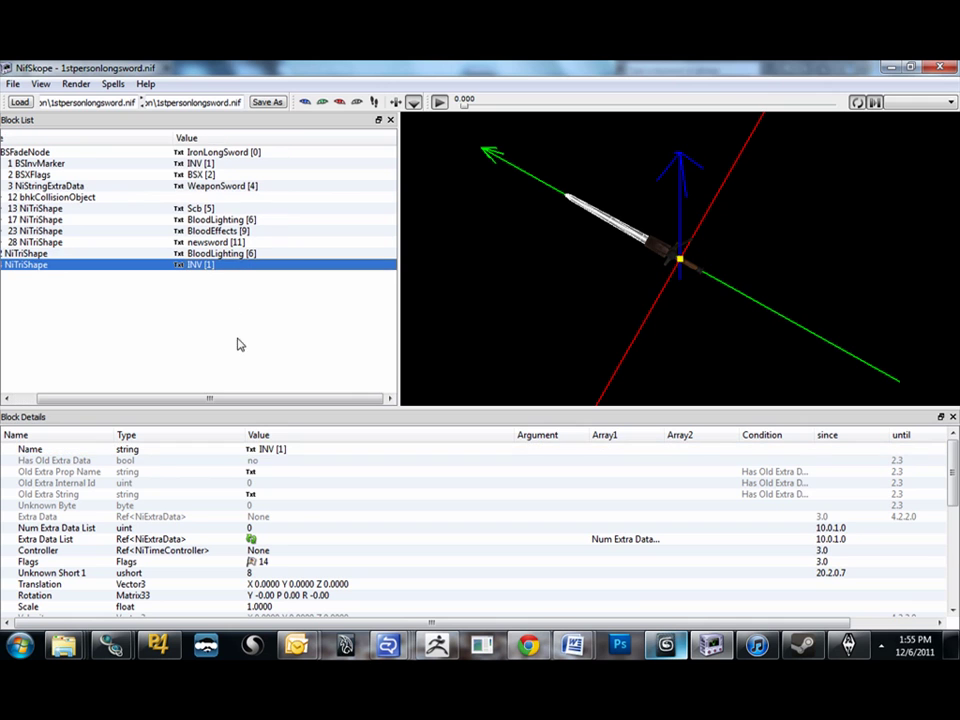
double_click(251, 455)
click(430, 384)
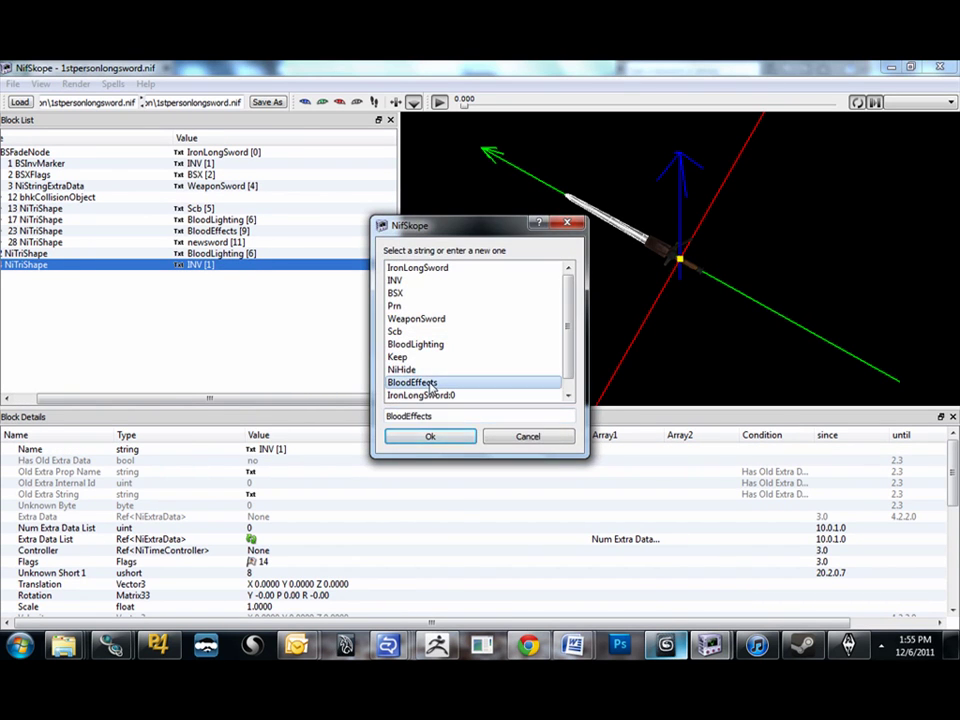
click(424, 436)
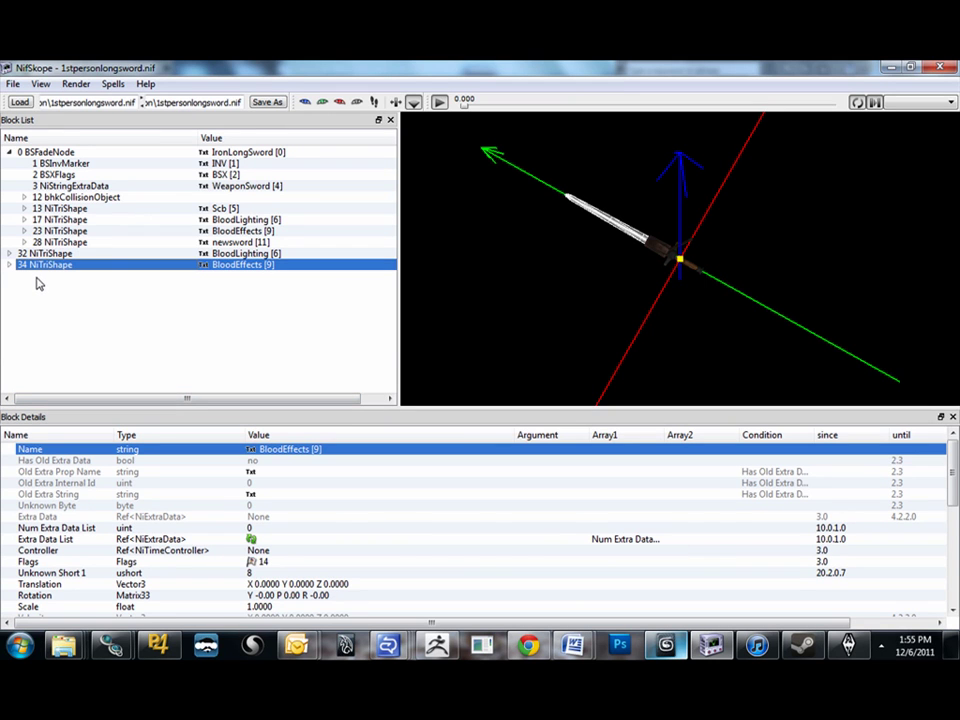
Expand the original BloodLighting NiTriShape under the root node and copy its NiStringExtraData as a branch.
click(9, 253)
click(9, 276)
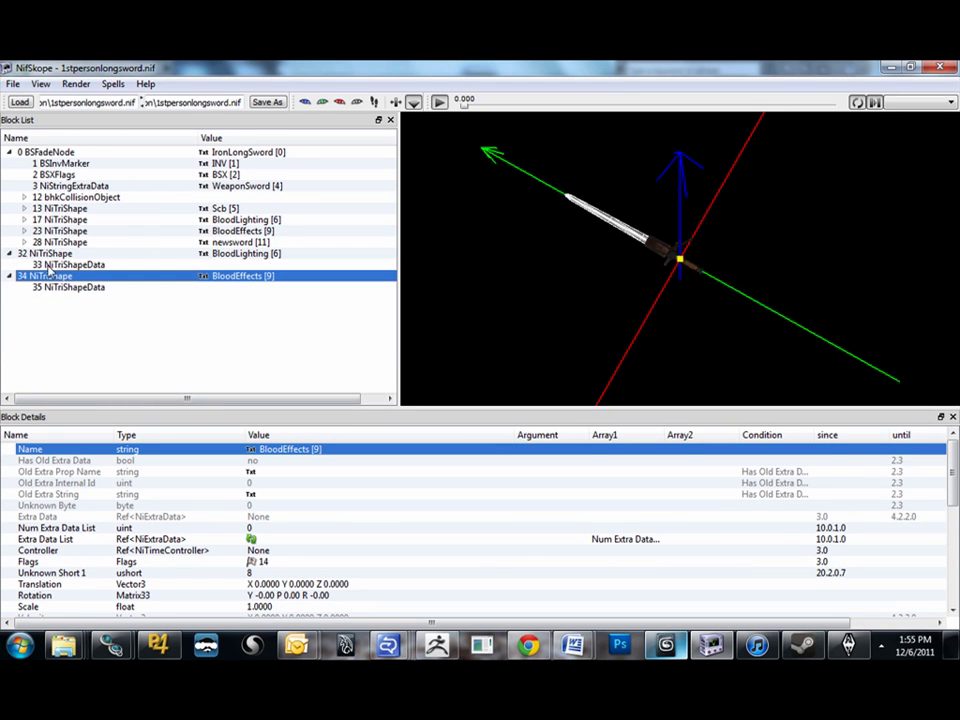
click(46, 254)
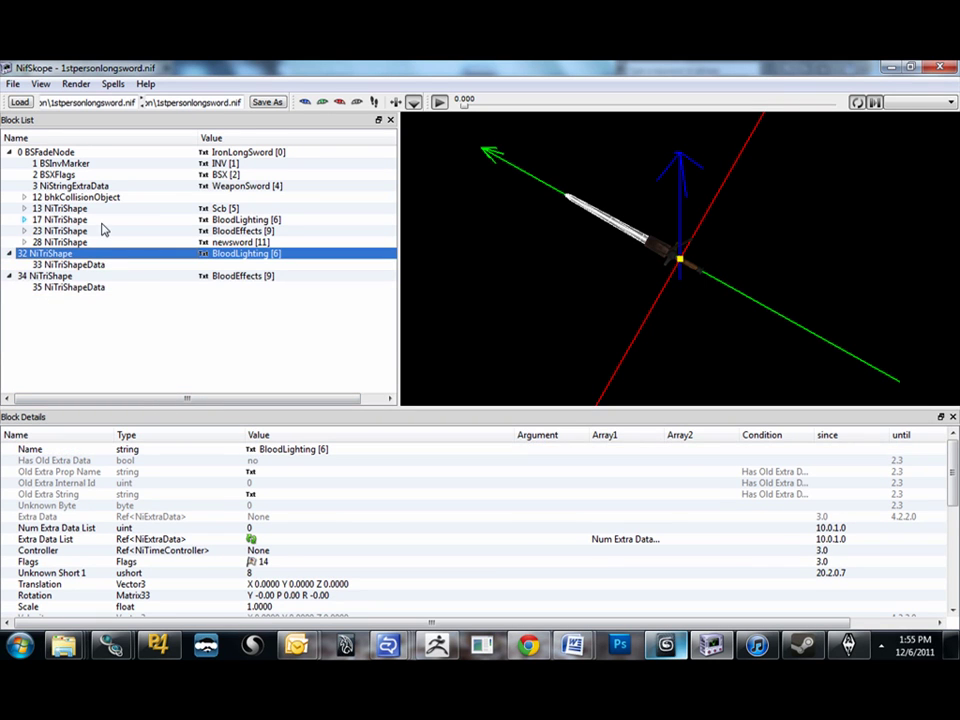
click(9, 276)
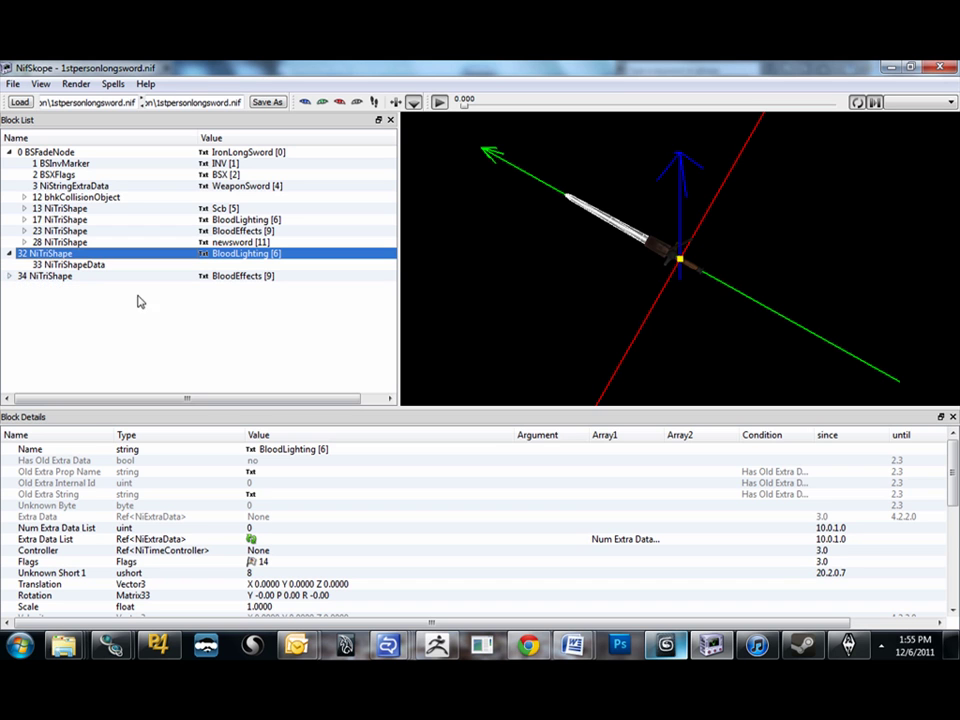
click(88, 220)
click(24, 220)
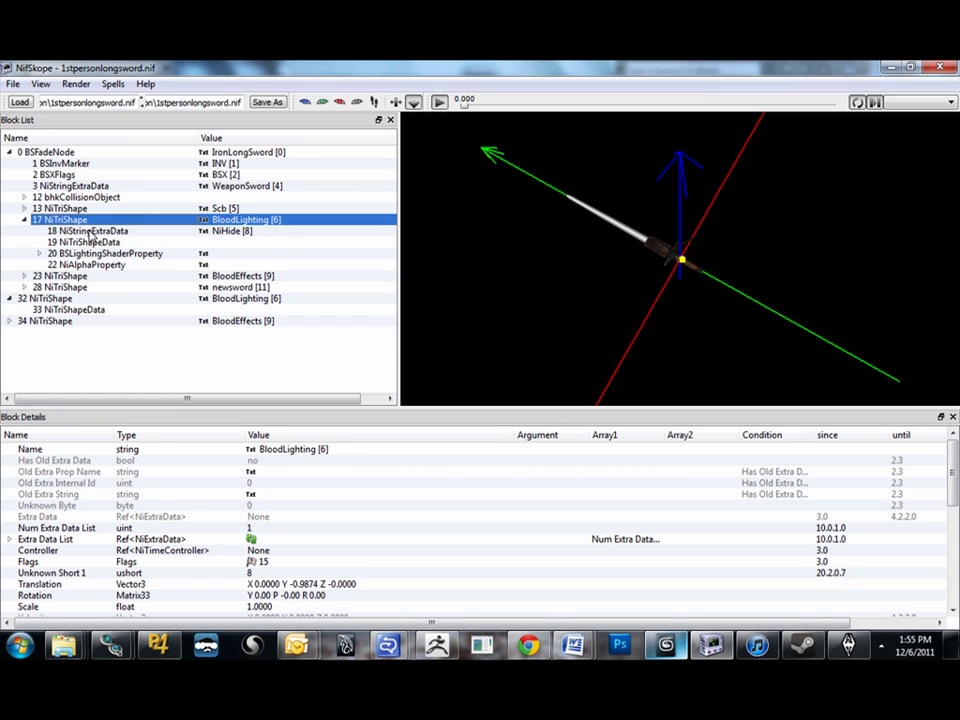
click(92, 231)
right_click(97, 233)
mouse_move(125, 241)
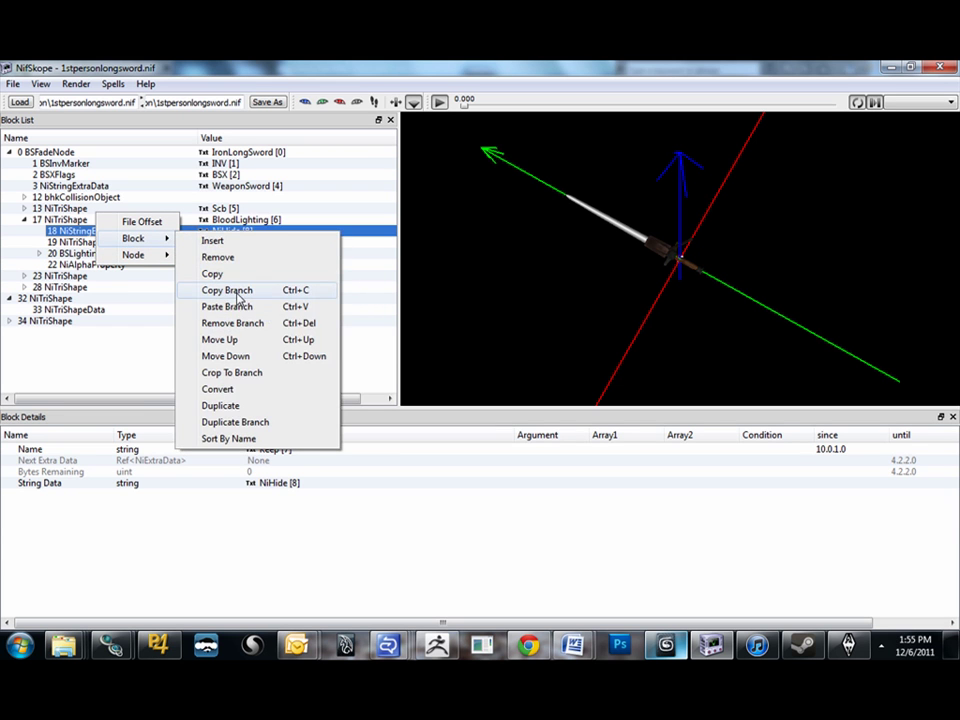
click(245, 292)
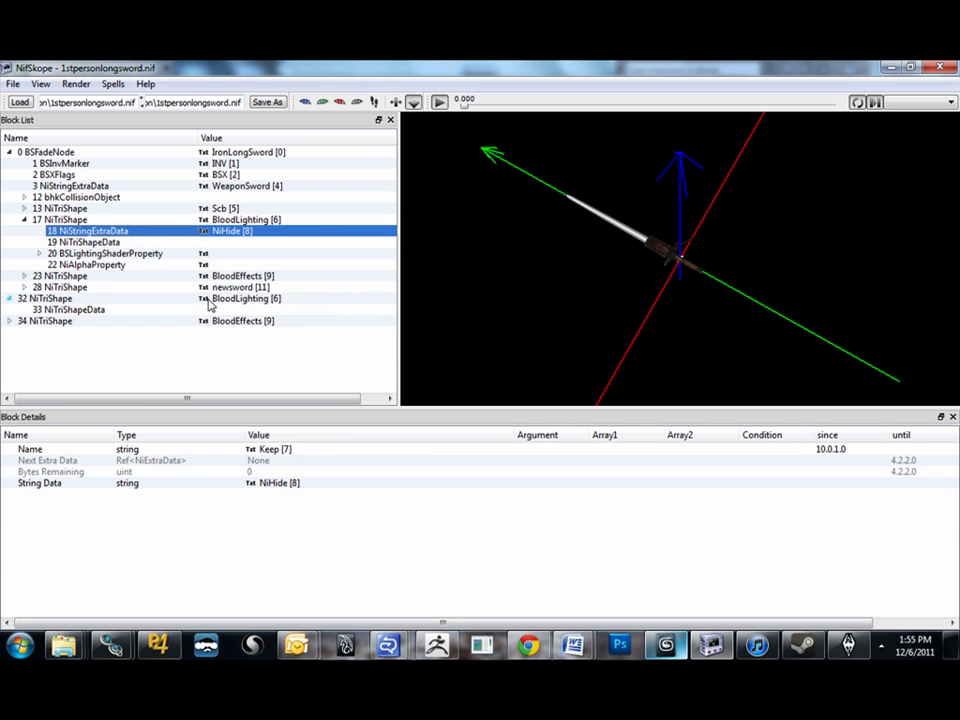
Paste the copied NiStringExtraData branch onto the new BloodLighting NiTriShape, block 32.
click(59, 299)
right_click(62, 299)
click(47, 303)
right_click(49, 283)
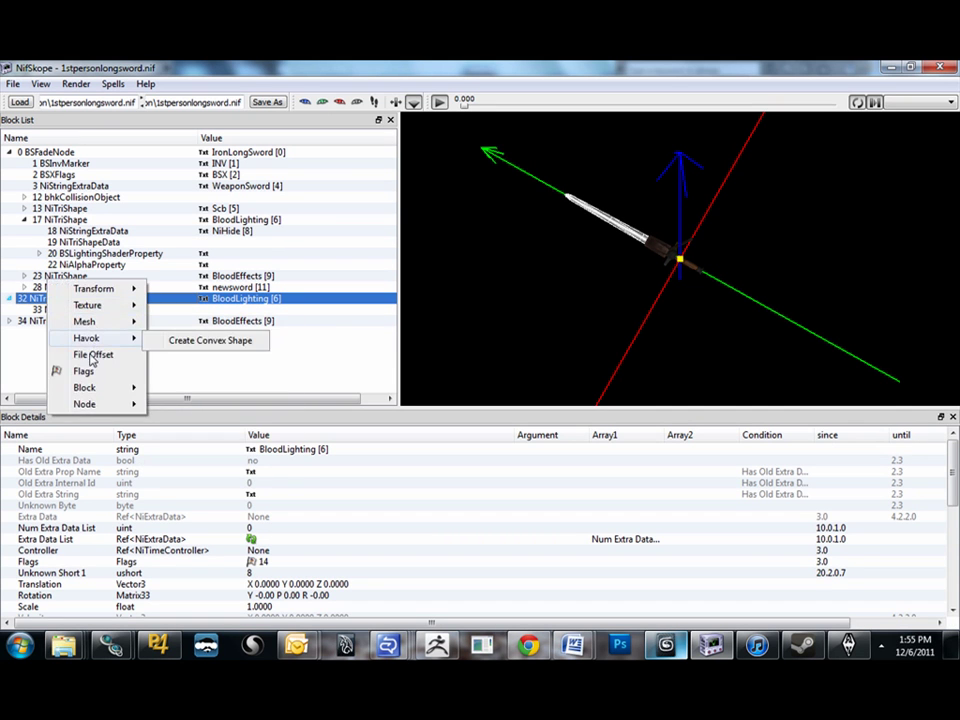
mouse_move(120, 392)
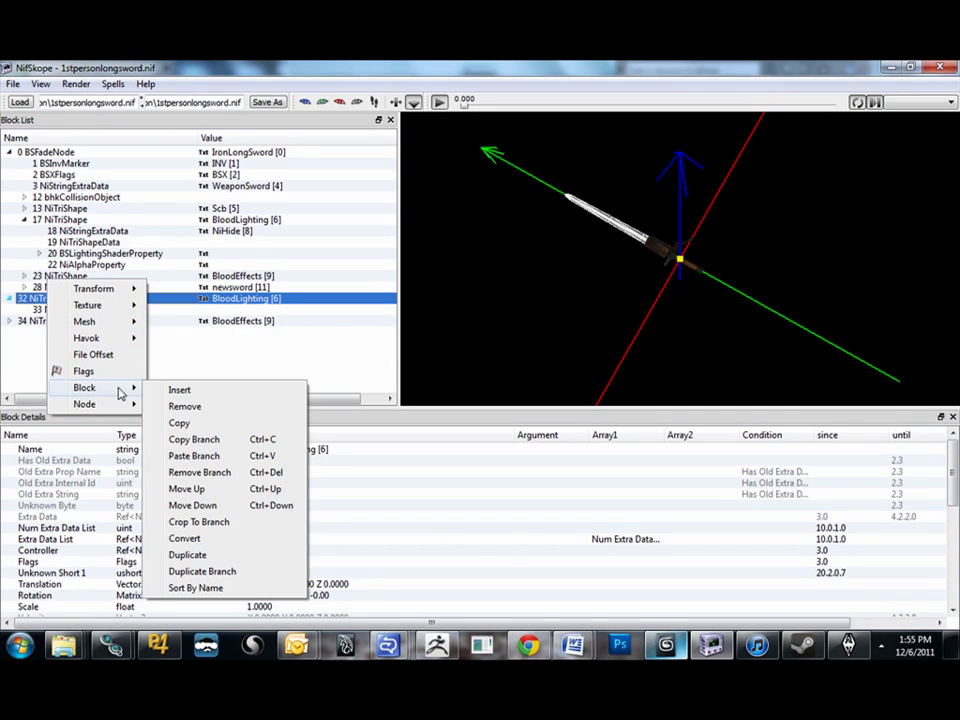
click(200, 456)
Examine the new BloodLighting shape's block details, including its Data reference and Extra Data List, to check how the child blocks are linked.
click(67, 309)
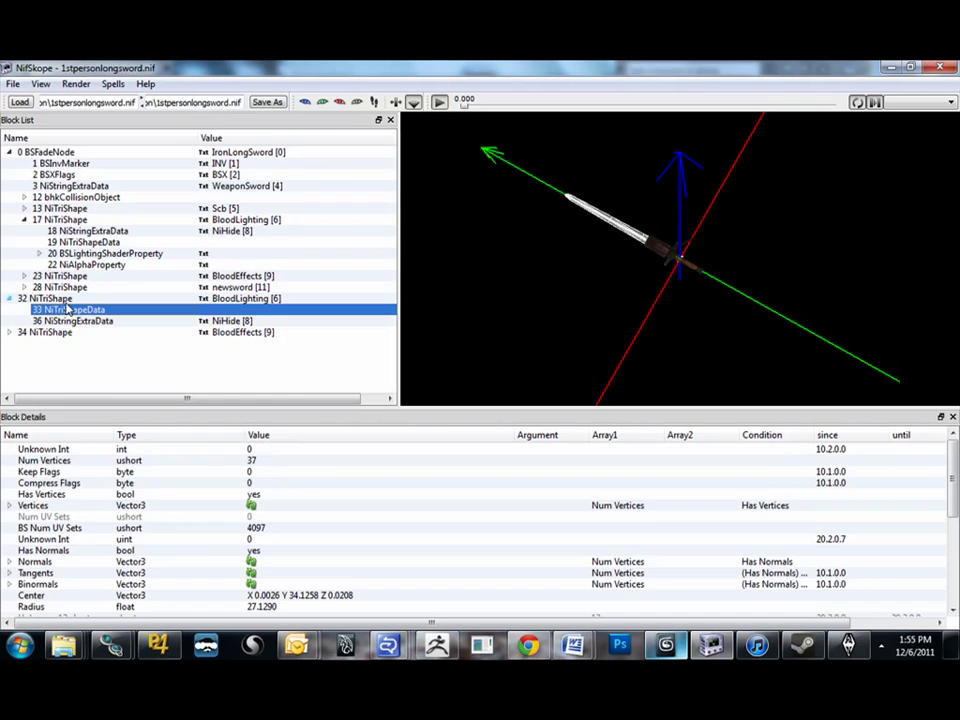
click(65, 299)
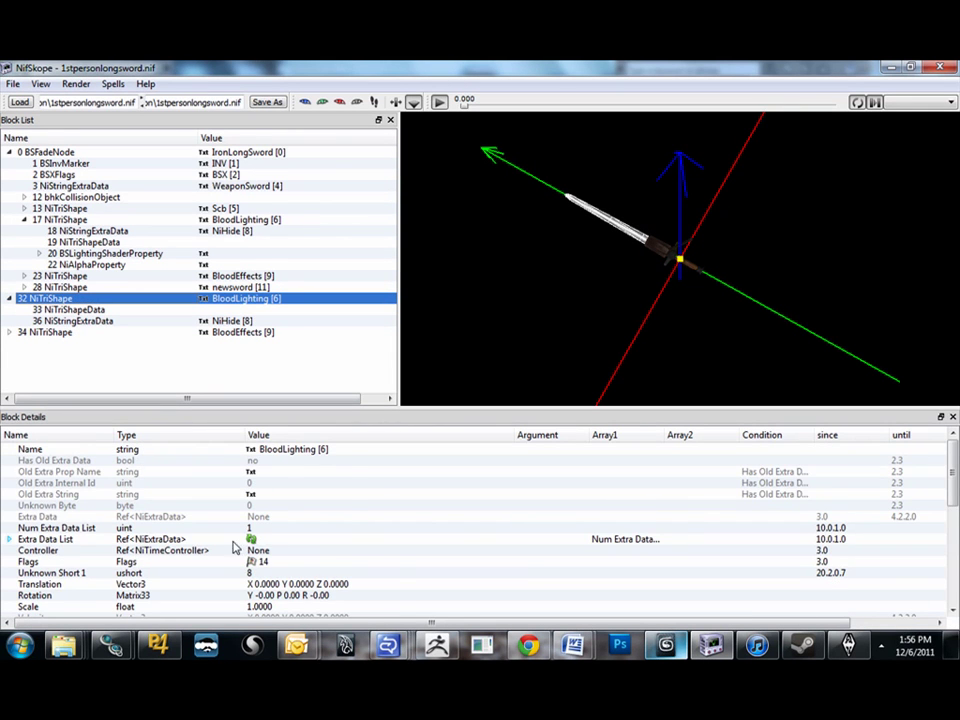
scroll(270, 537, down, 4)
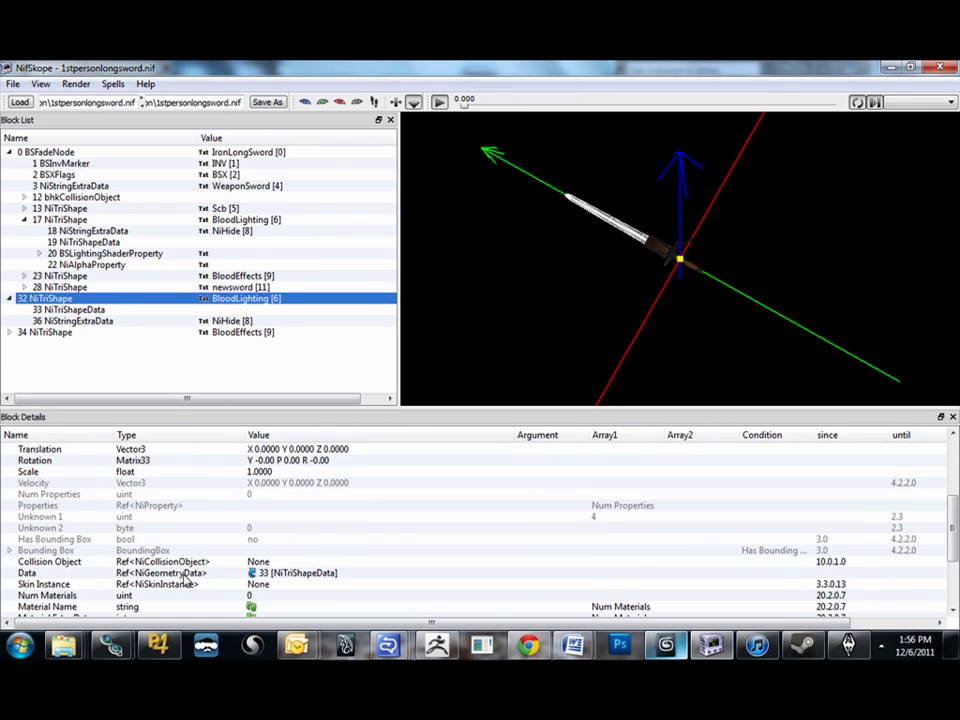
click(180, 574)
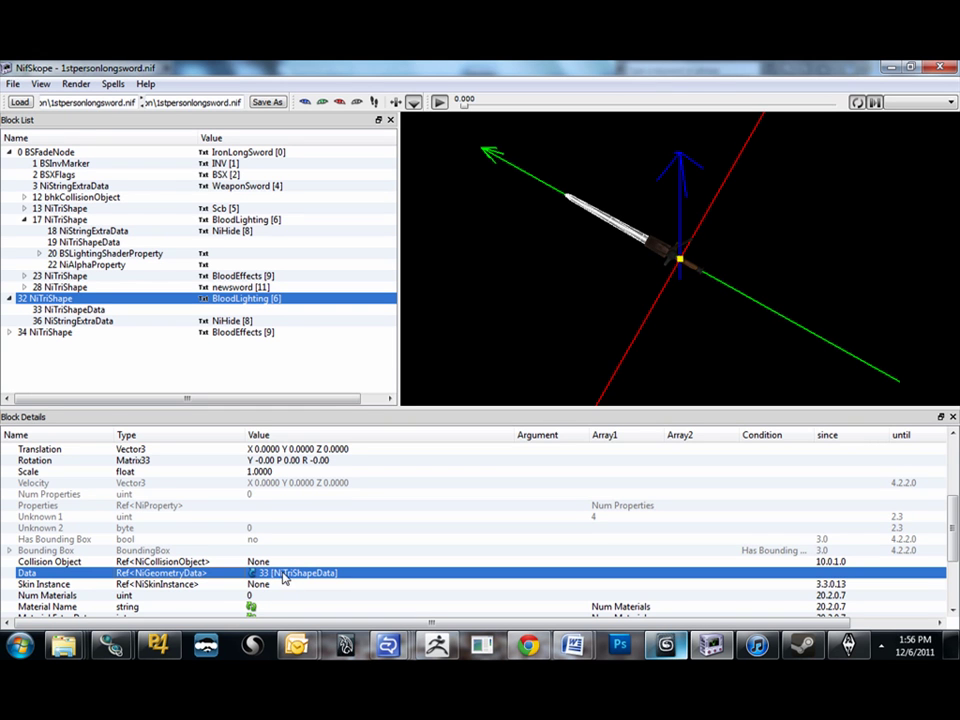
scroll(231, 580, down, 3)
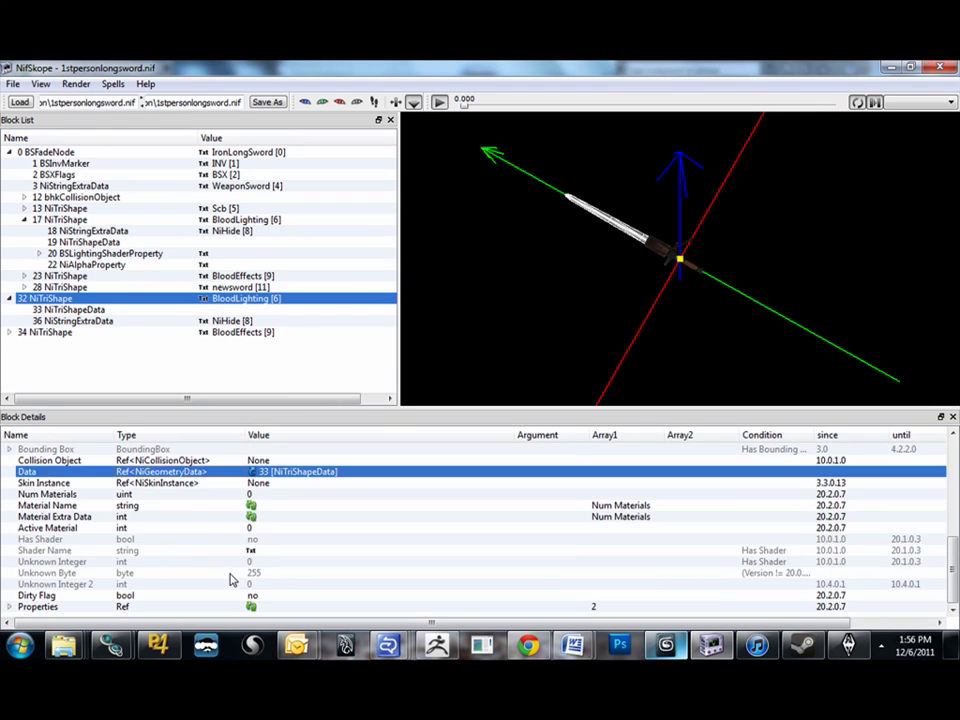
scroll(231, 580, up, 6)
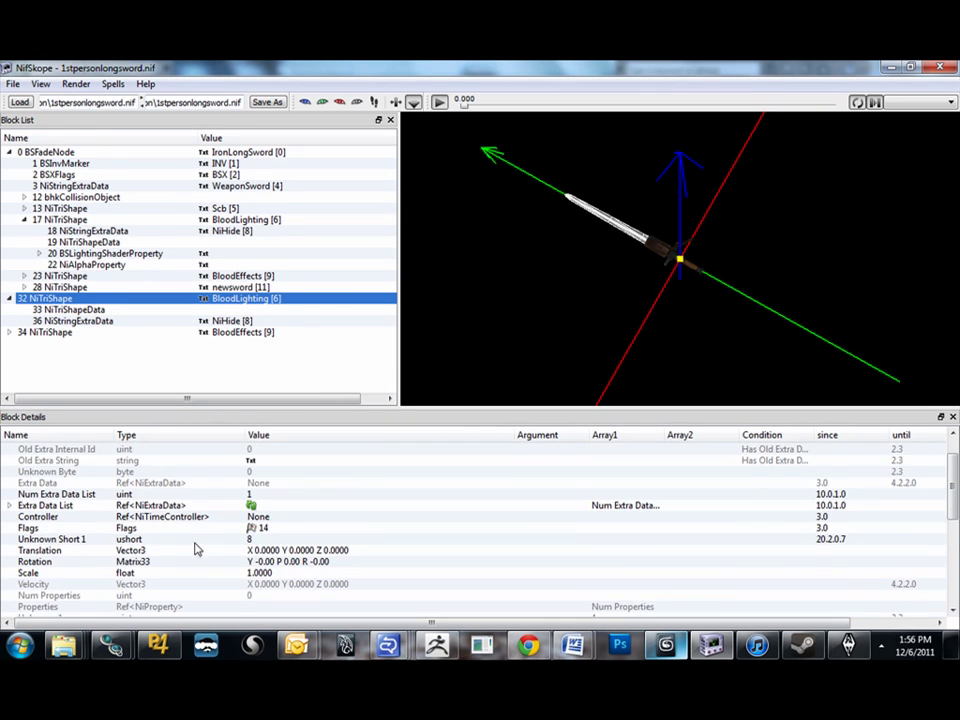
click(160, 506)
click(150, 517)
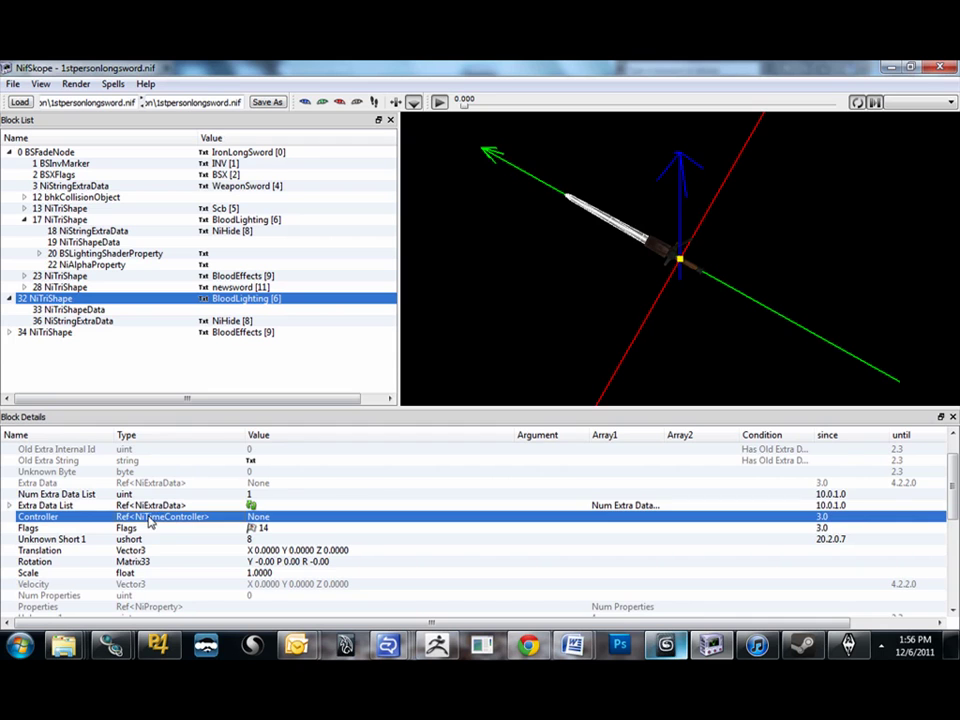
click(10, 505)
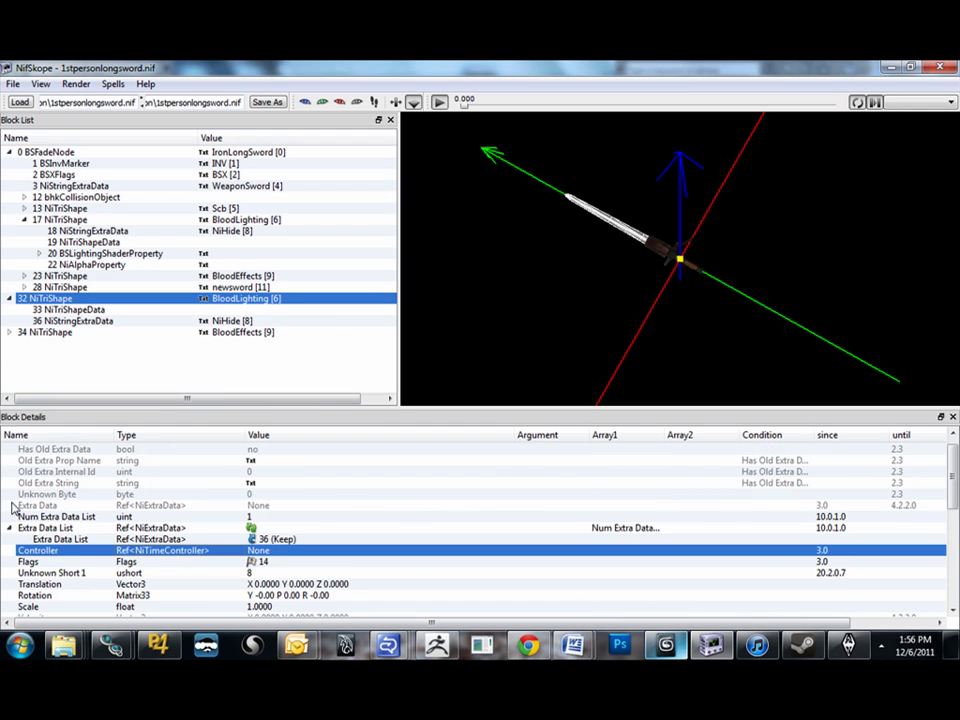
click(272, 543)
click(100, 320)
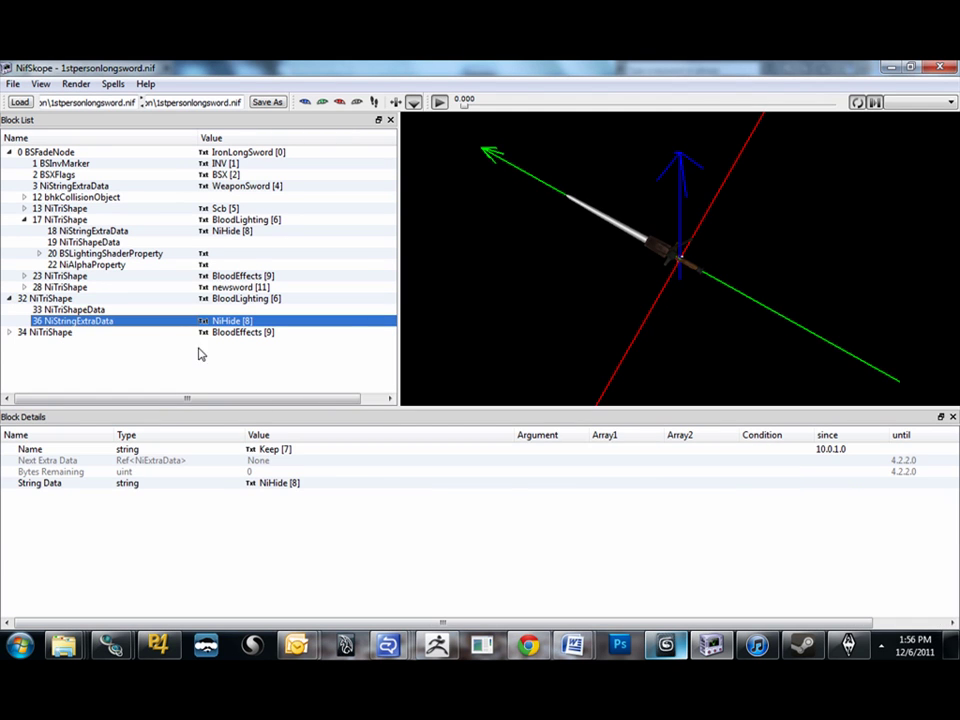
Copy the BSLightingShaderProperty branch of the original BloodLighting NiTriShape.
click(100, 231)
click(122, 244)
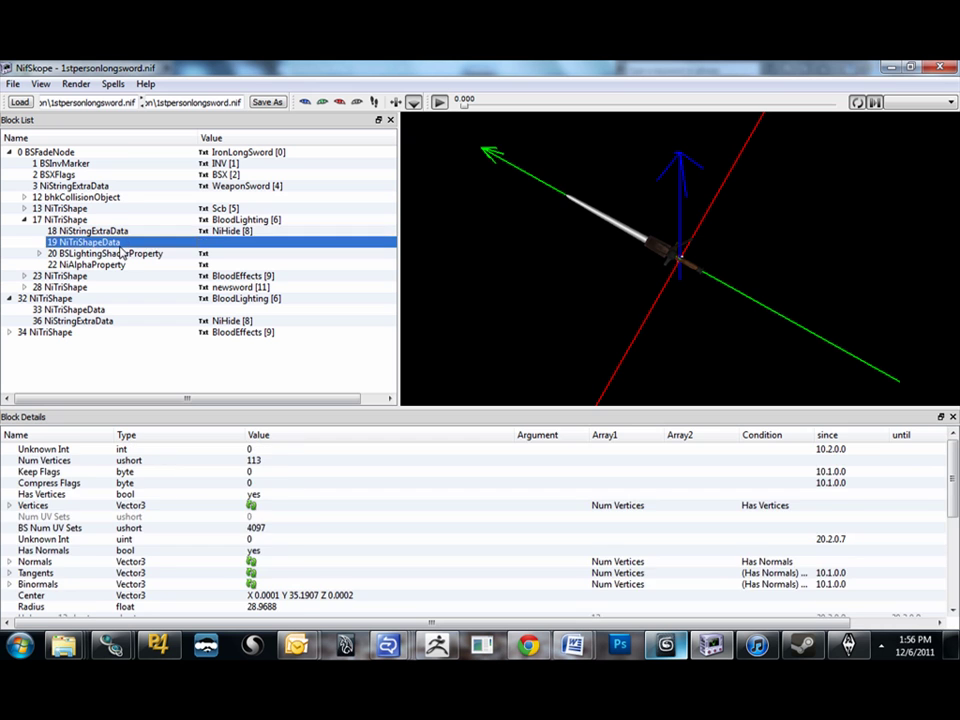
click(122, 253)
right_click(118, 252)
mouse_move(148, 264)
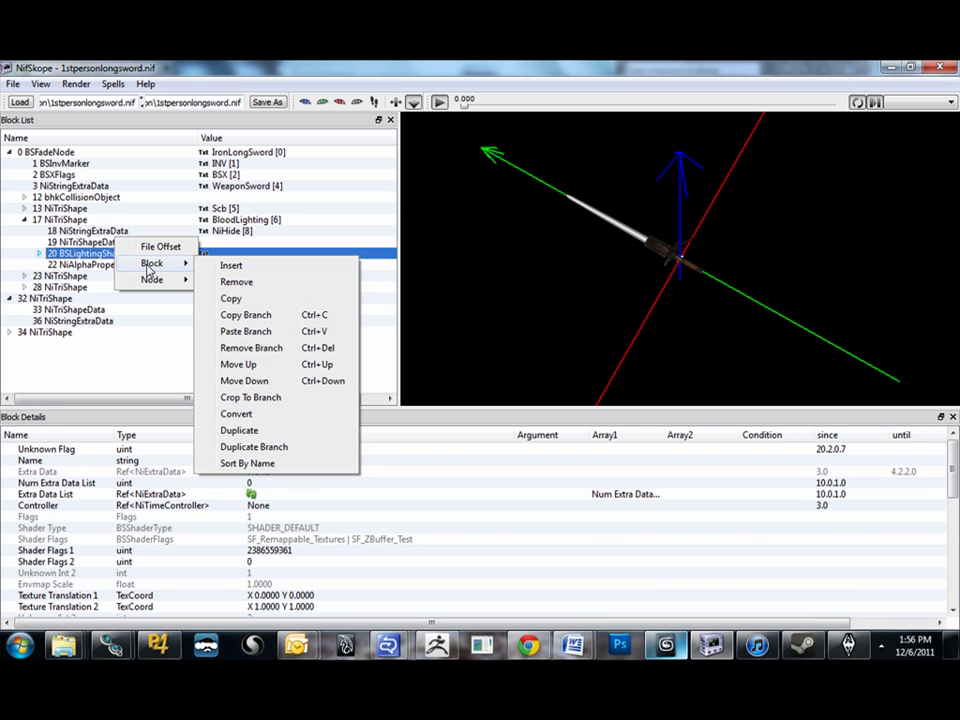
click(246, 315)
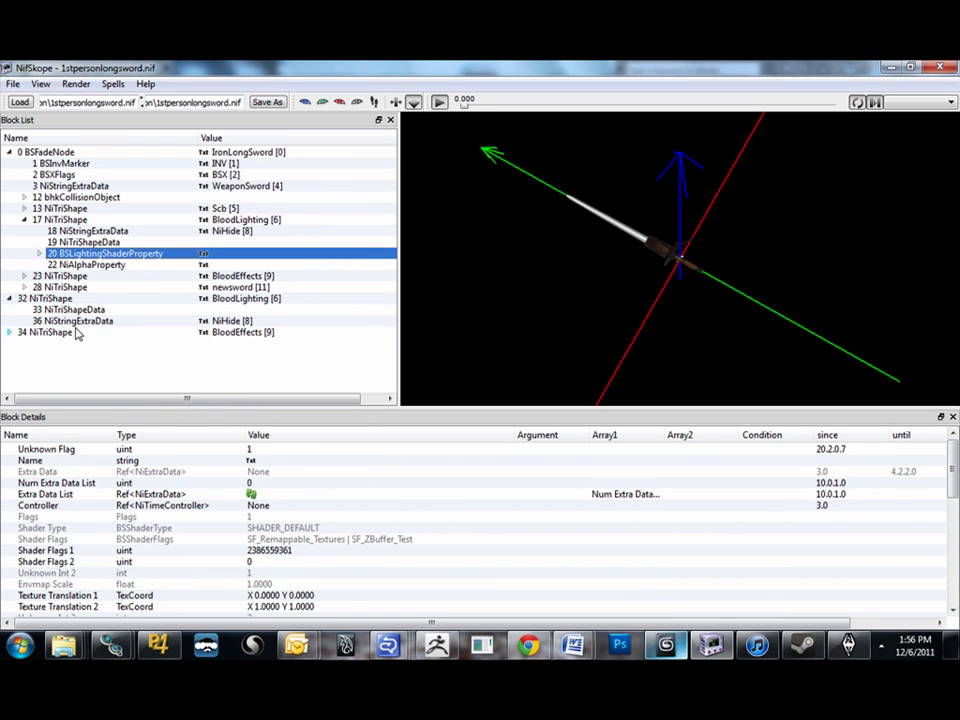
Paste the copied BSLightingShaderProperty branch with the new BloodLighting NiTriShape, block 32, selected.
click(60, 298)
right_click(60, 298)
mouse_move(110, 338)
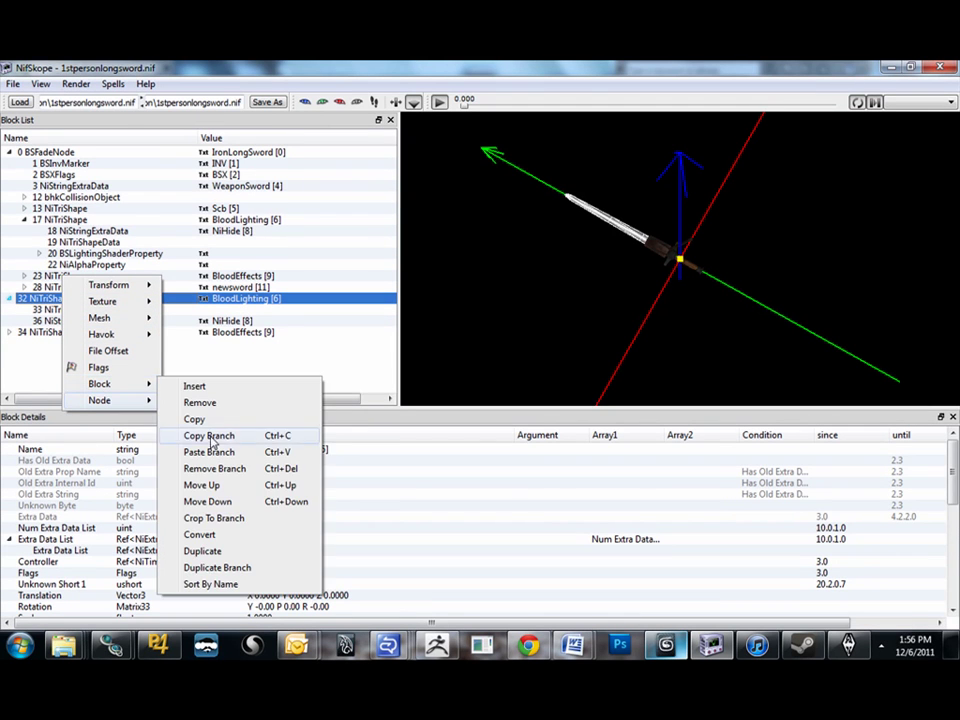
mouse_move(125, 400)
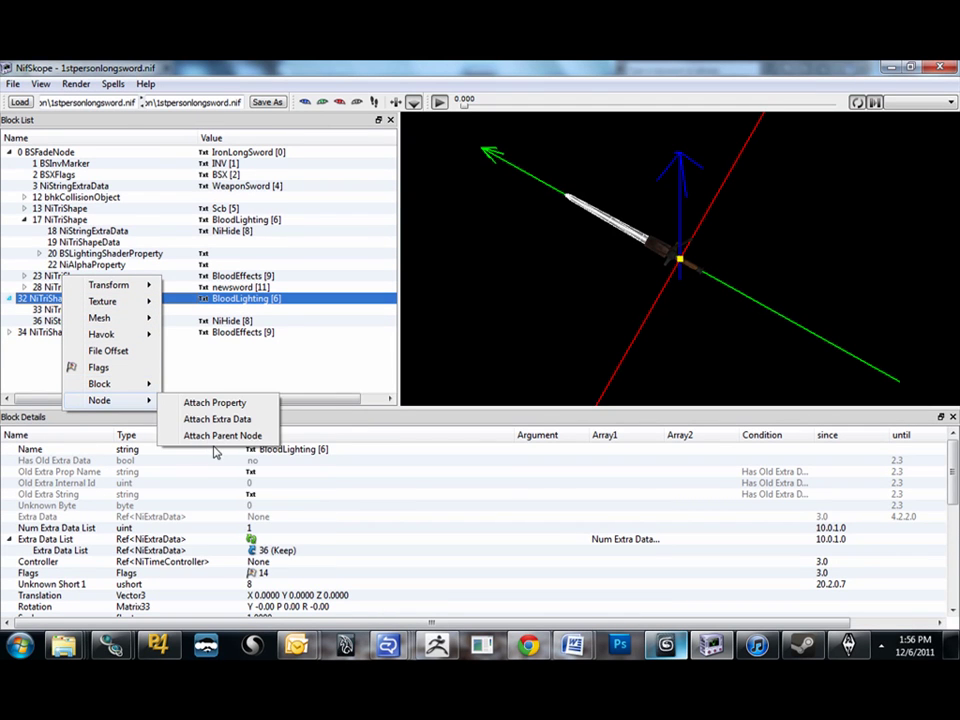
click(208, 452)
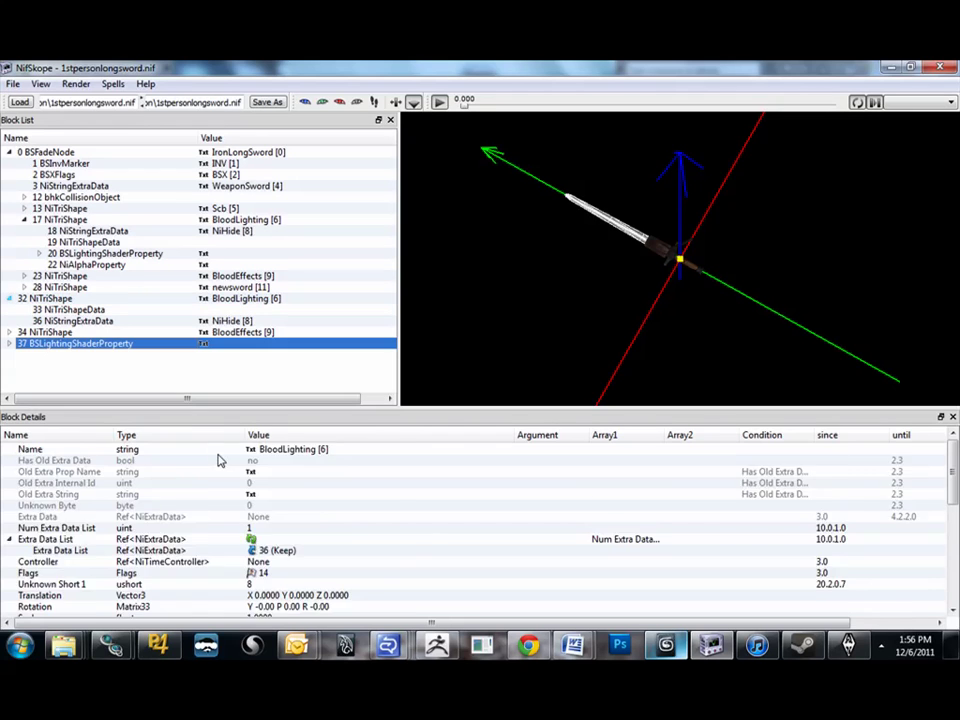
Set the first Properties reference of the new BloodLighting NiTriShape to 37 to link the pasted BSLightingShaderProperty.
click(62, 298)
scroll(88, 510, down, 8)
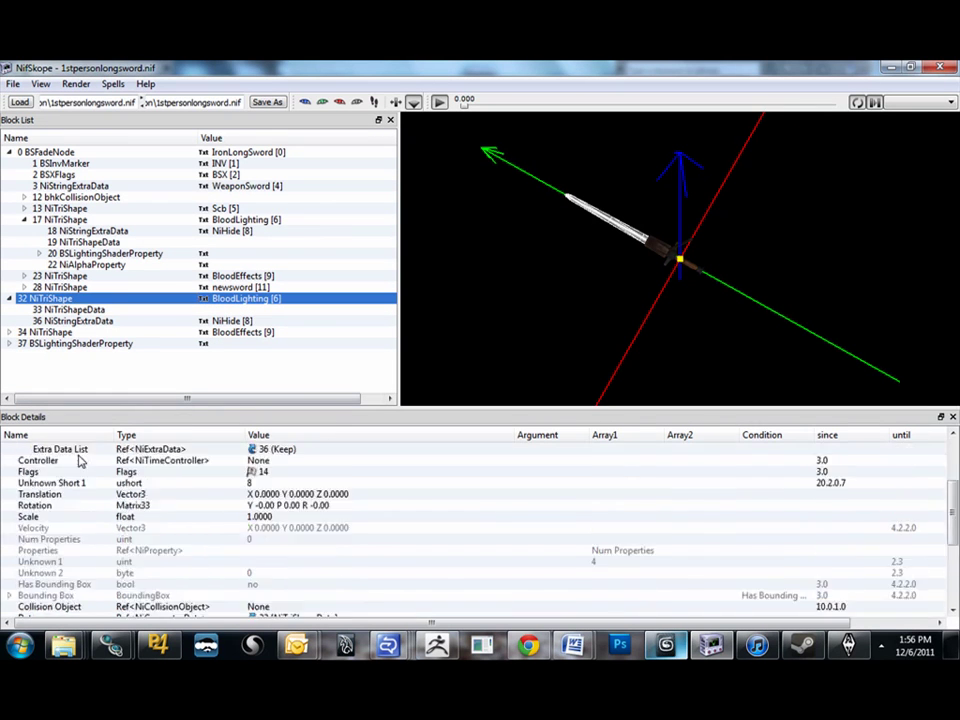
click(9, 607)
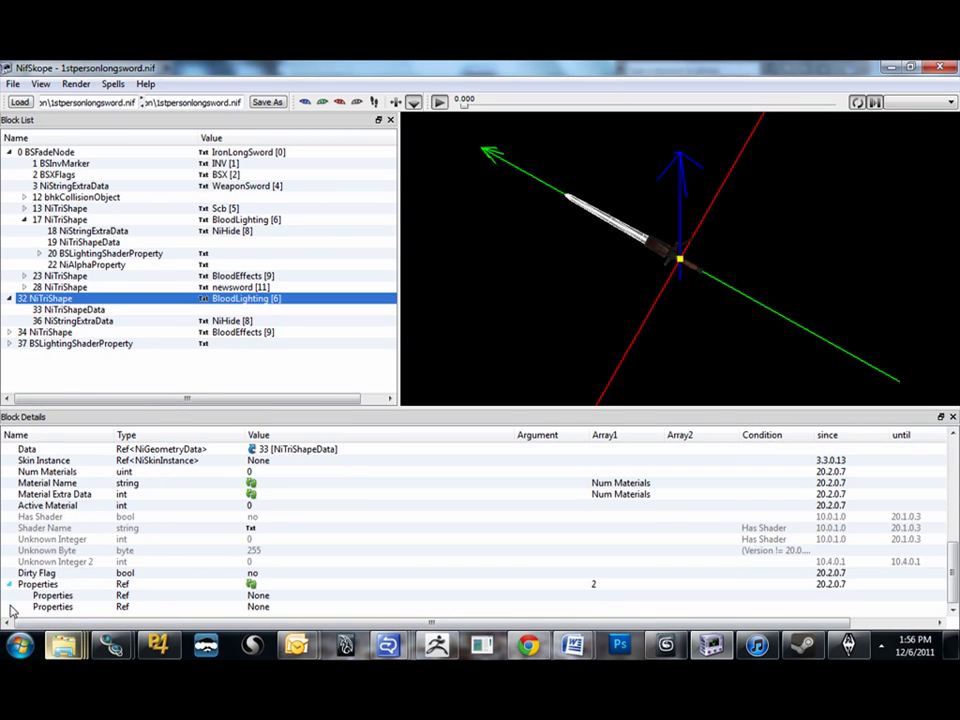
click(258, 596)
click(257, 597)
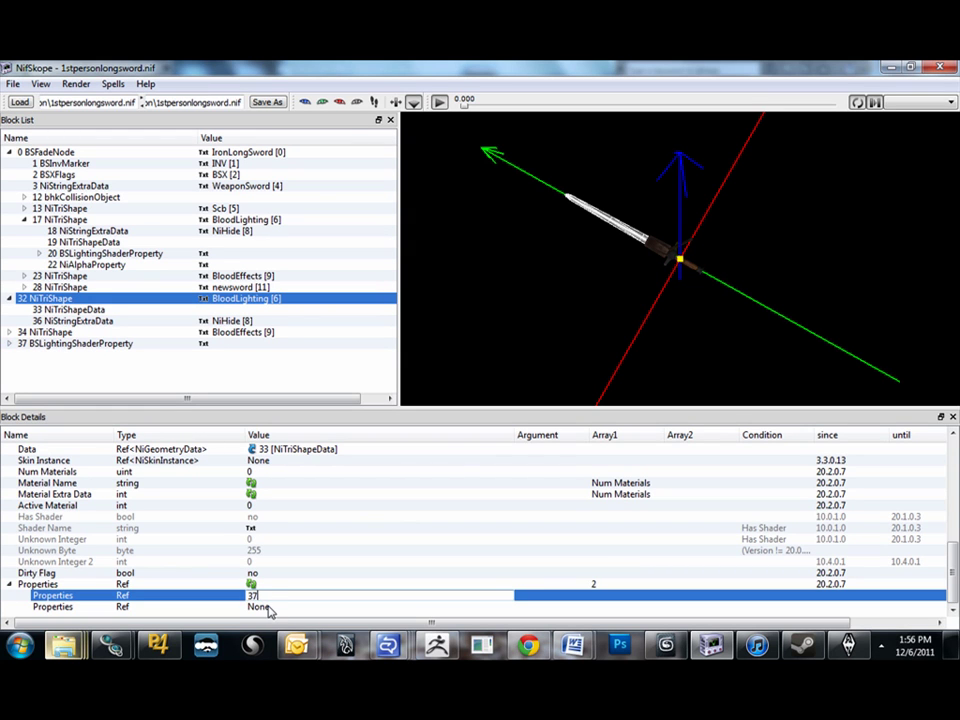
key(Return)
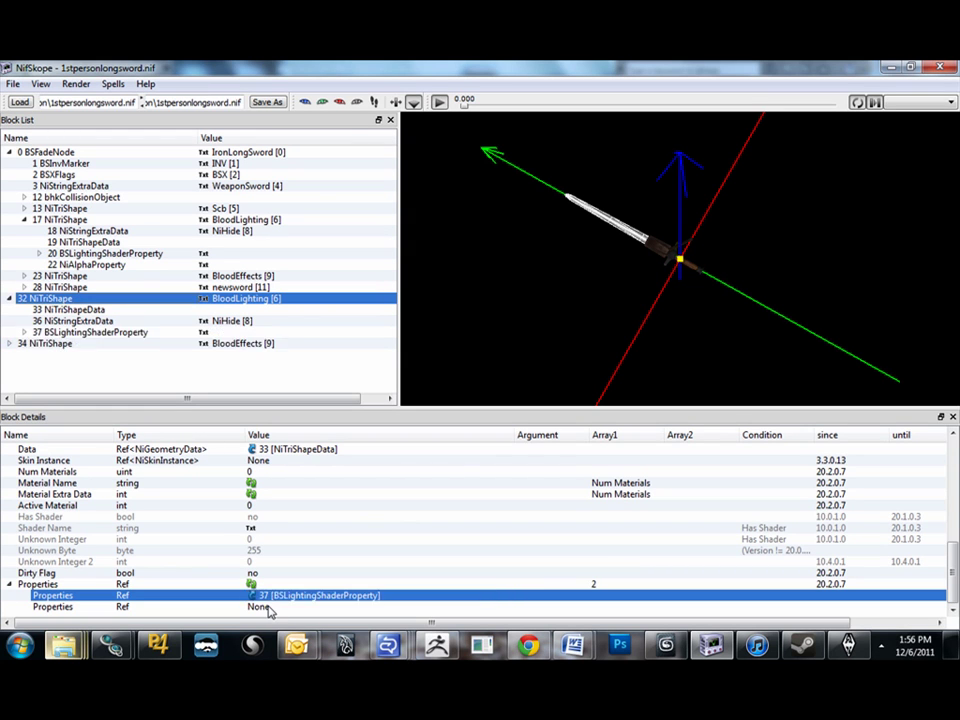
Copy the original BloodLighting shape's NiAlphaProperty branch and paste it with the new BloodLighting NiTriShape, block 32, selected.
click(107, 265)
right_click(107, 250)
mouse_move(155, 289)
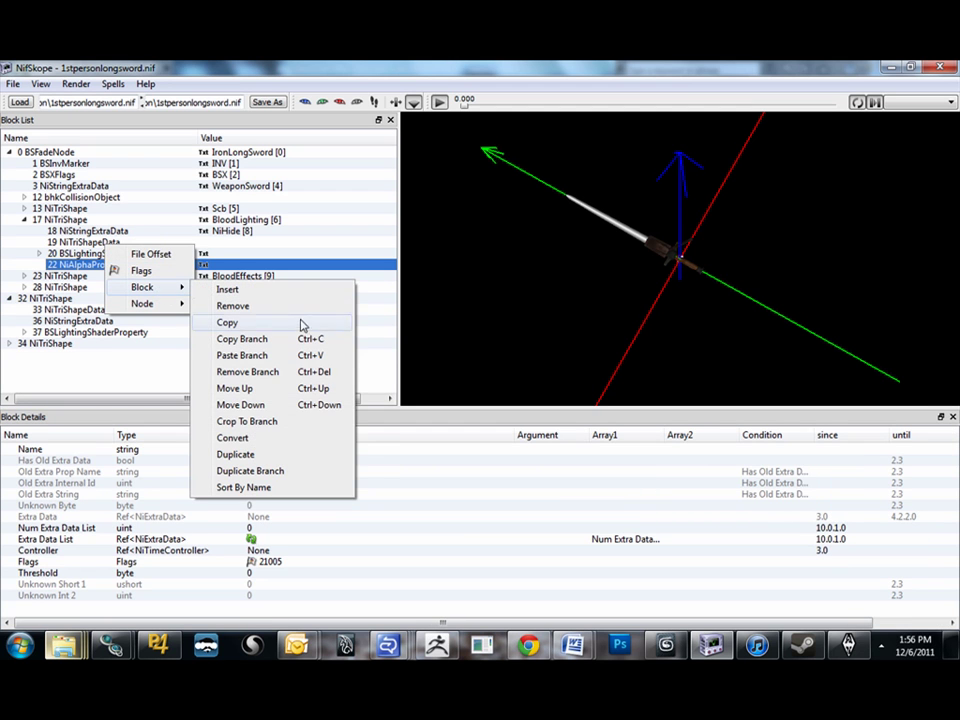
click(255, 352)
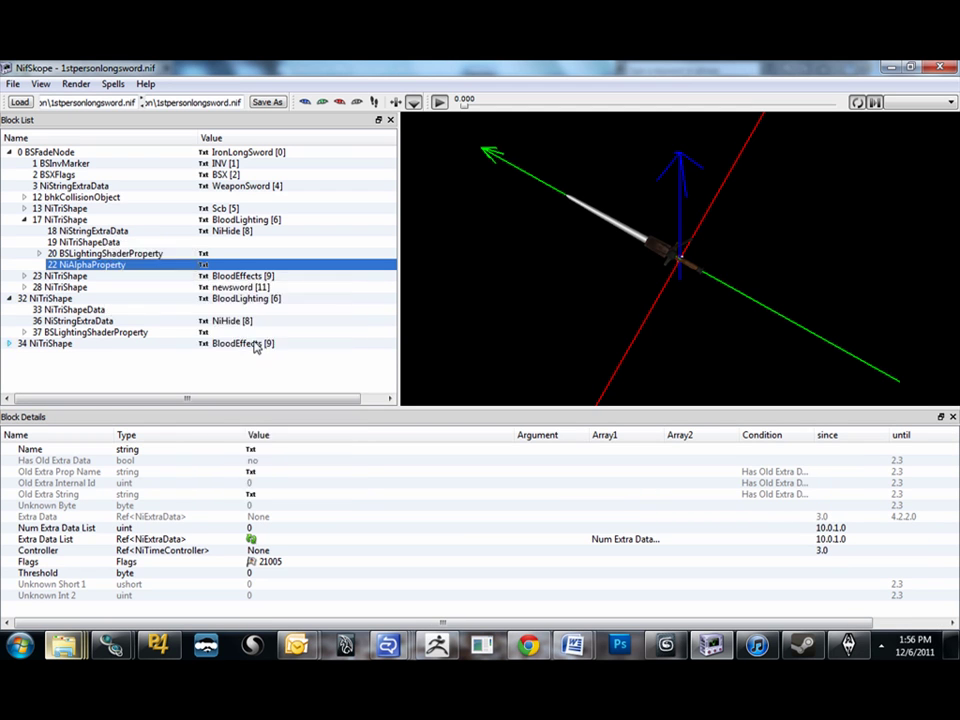
click(70, 309)
right_click(64, 298)
mouse_move(104, 391)
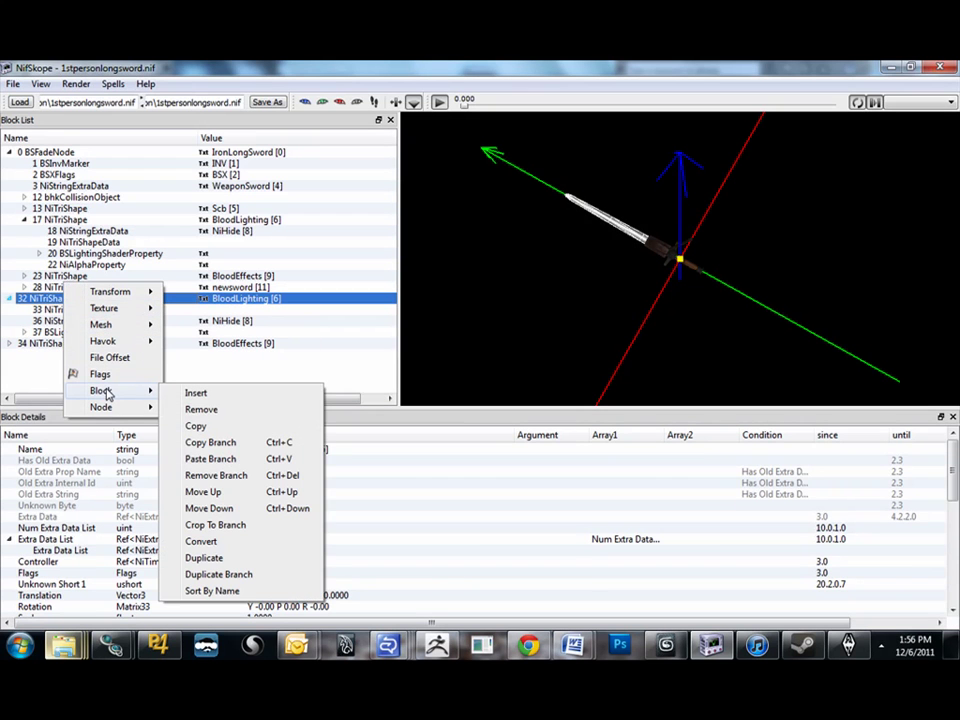
click(211, 459)
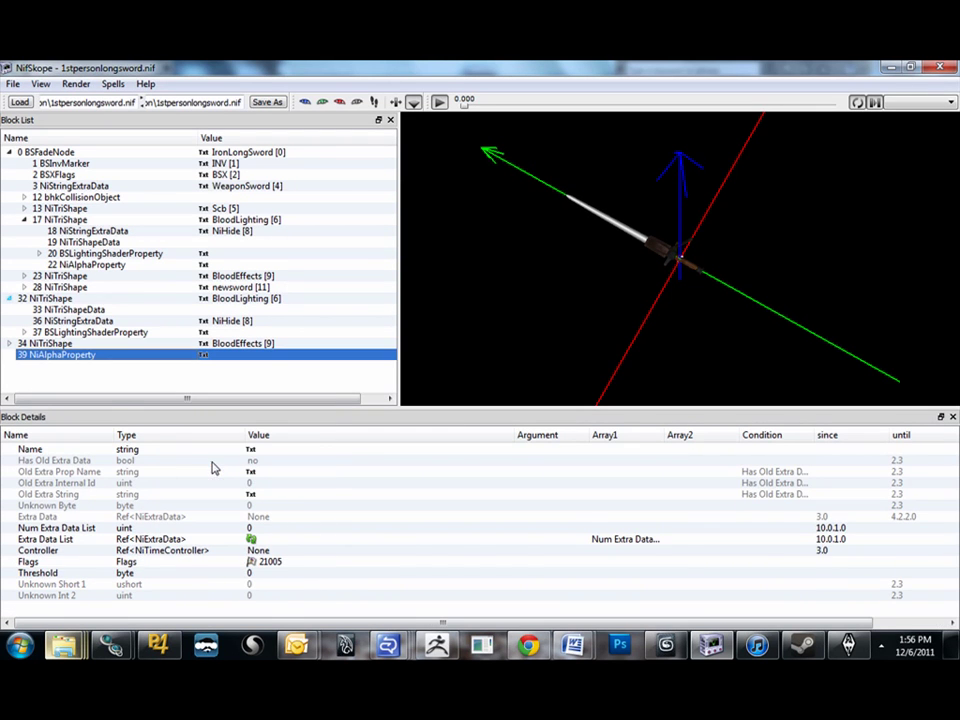
Set the second Properties reference of the new BloodLighting NiTriShape to 39 to link the pasted NiAlphaProperty.
click(64, 298)
scroll(199, 549, down, 5)
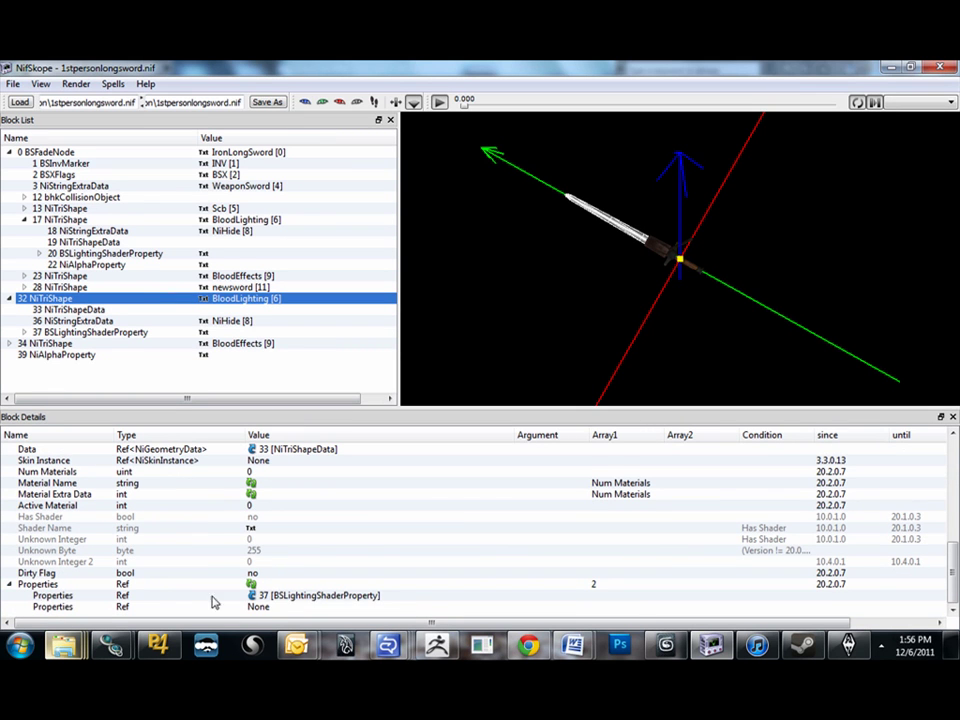
click(214, 605)
click(262, 606)
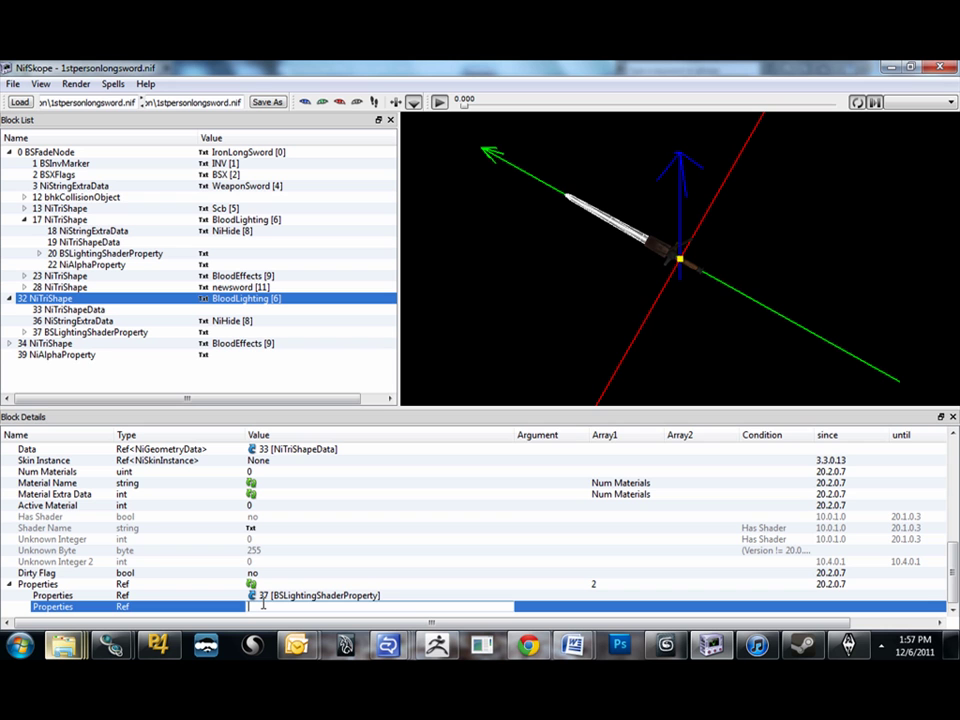
text(39)
key(Return)
click(150, 342)
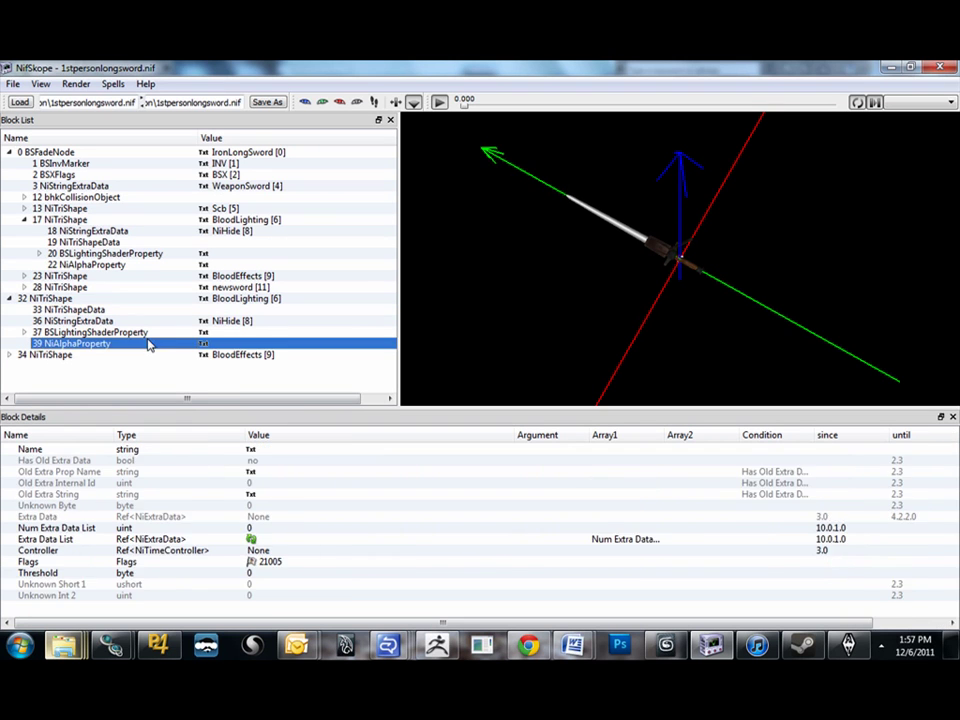
click(130, 311)
click(128, 302)
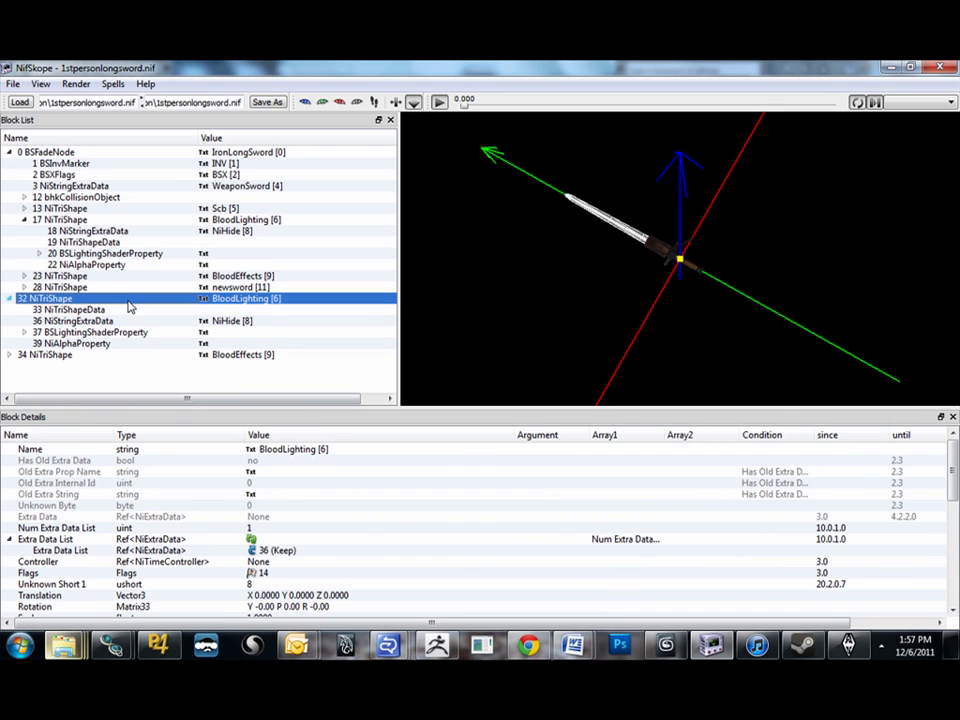
Remove the whole branch of the original BloodLighting NiTriShape, block 17, from the BSFadeNode.
click(95, 356)
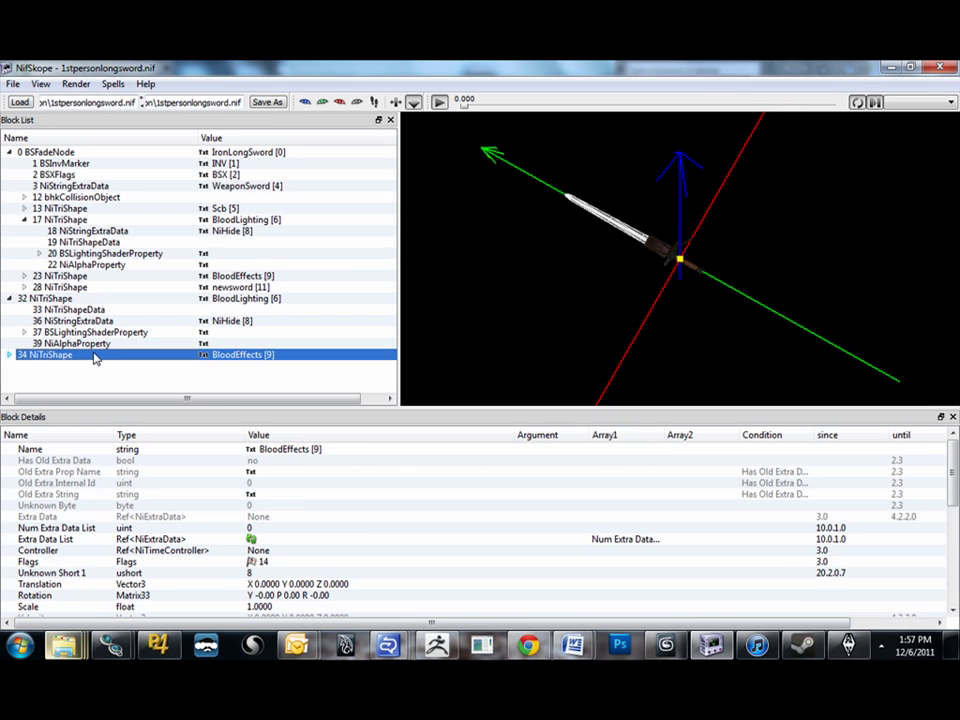
click(77, 299)
click(90, 220)
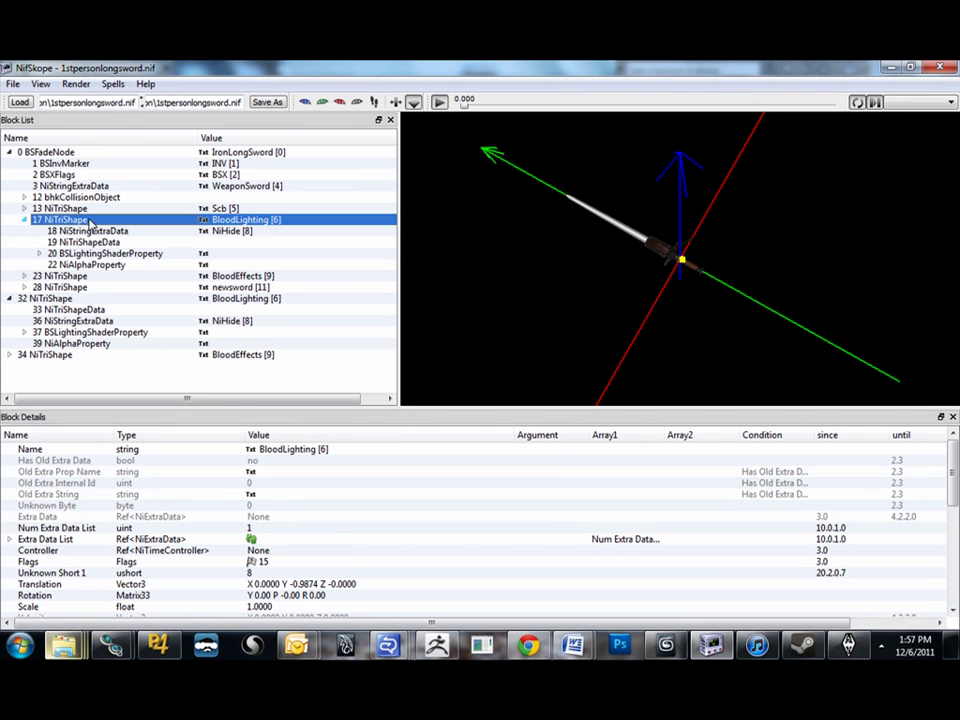
right_click(92, 205)
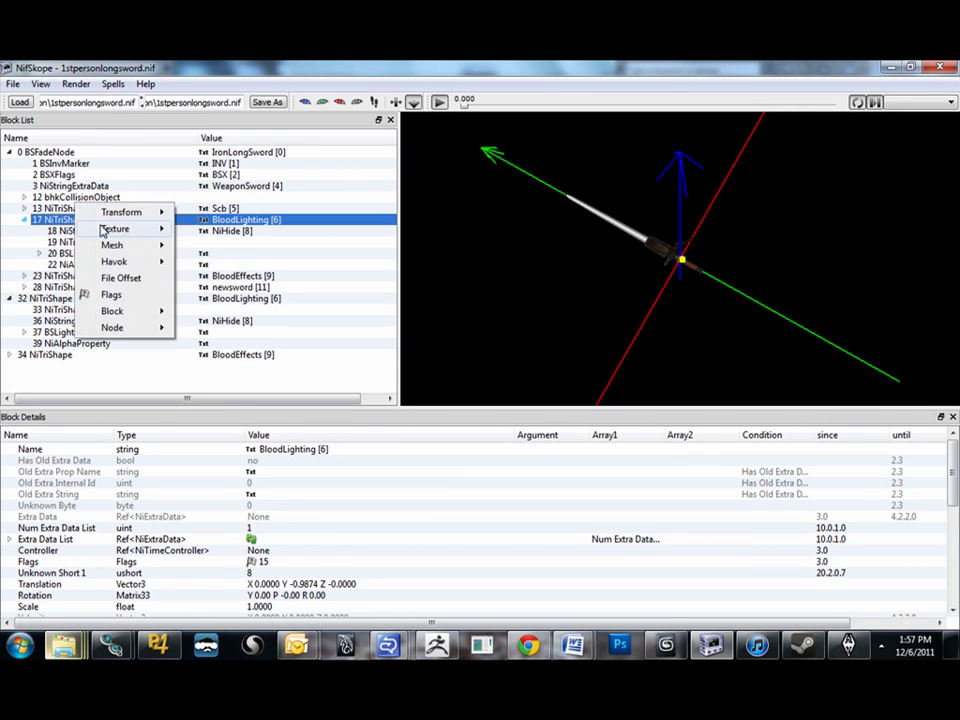
mouse_move(121, 315)
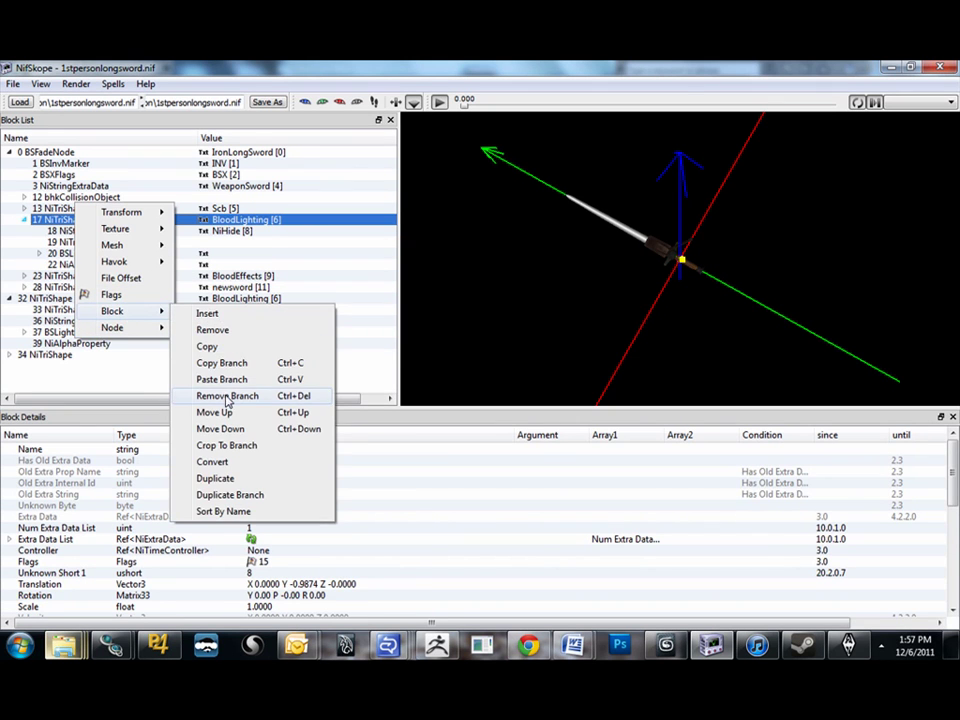
click(220, 395)
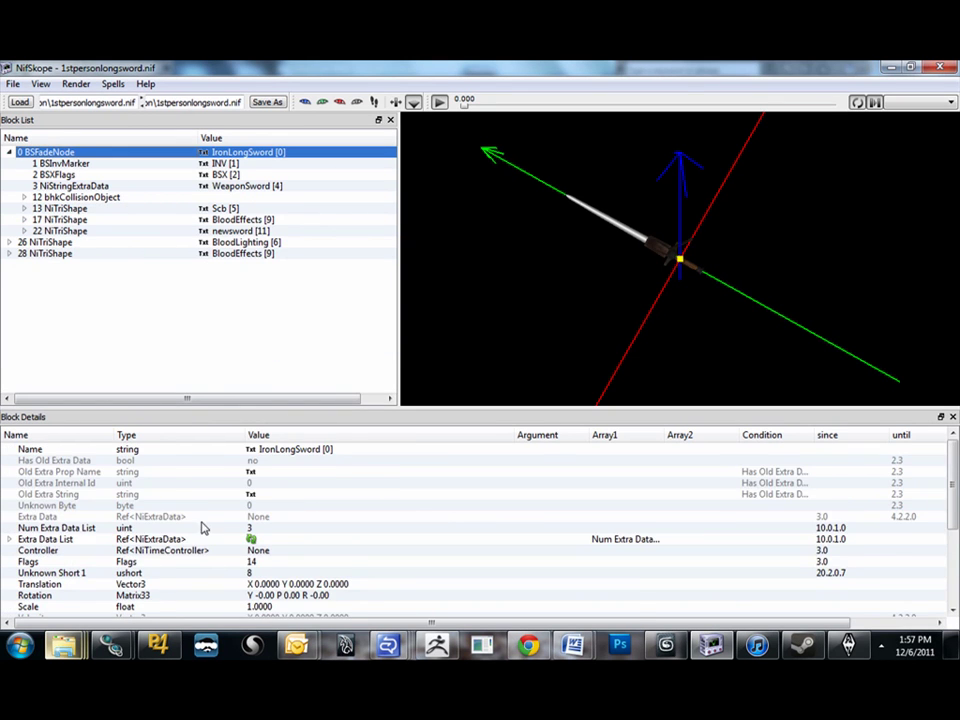
Set the empty Children reference of the BSFadeNode to 26 to attach the new BloodLighting shape.
scroll(203, 528, down, 5)
click(11, 586)
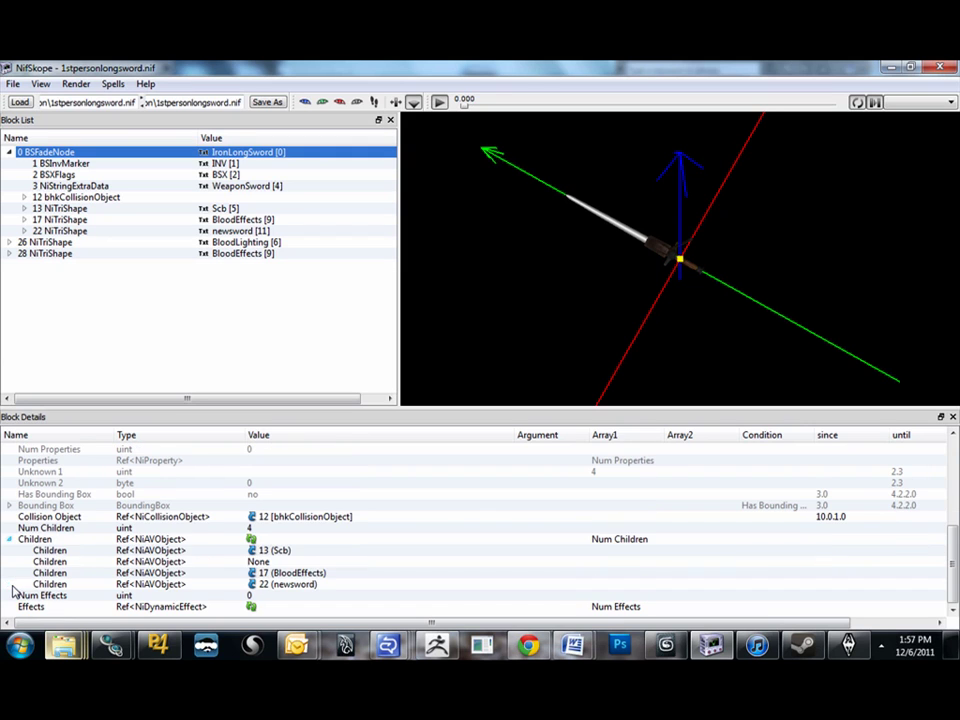
click(266, 563)
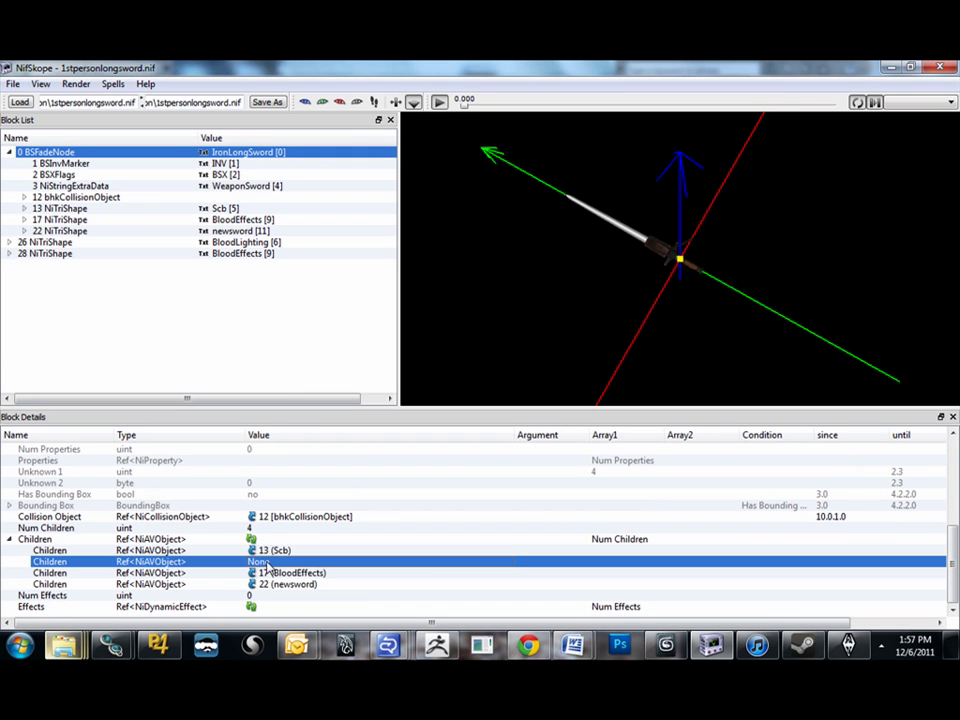
click(266, 565)
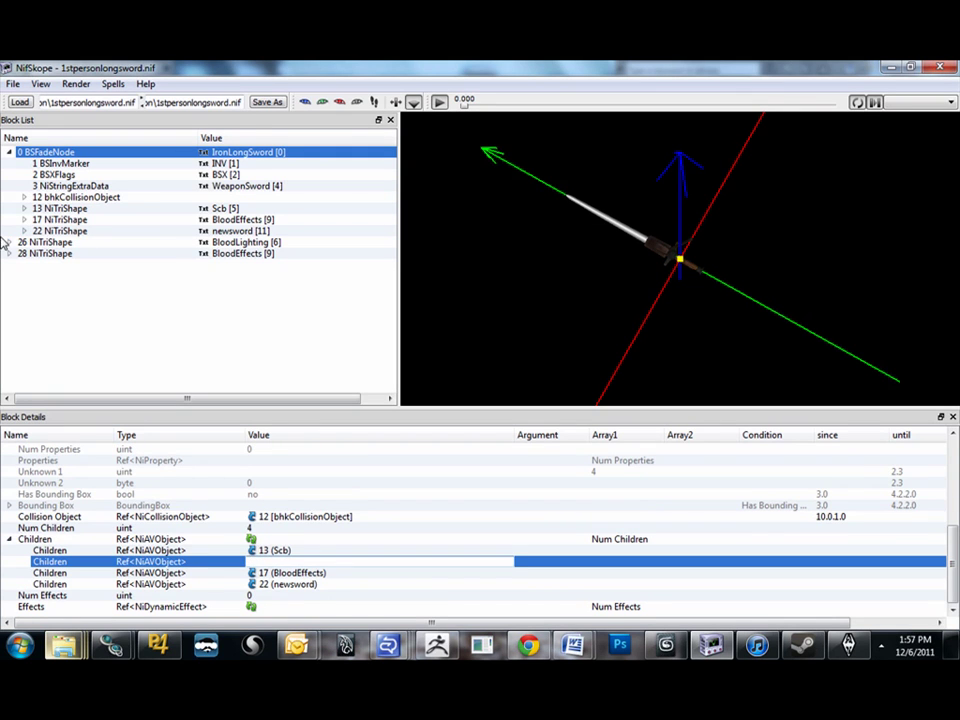
key(Return)
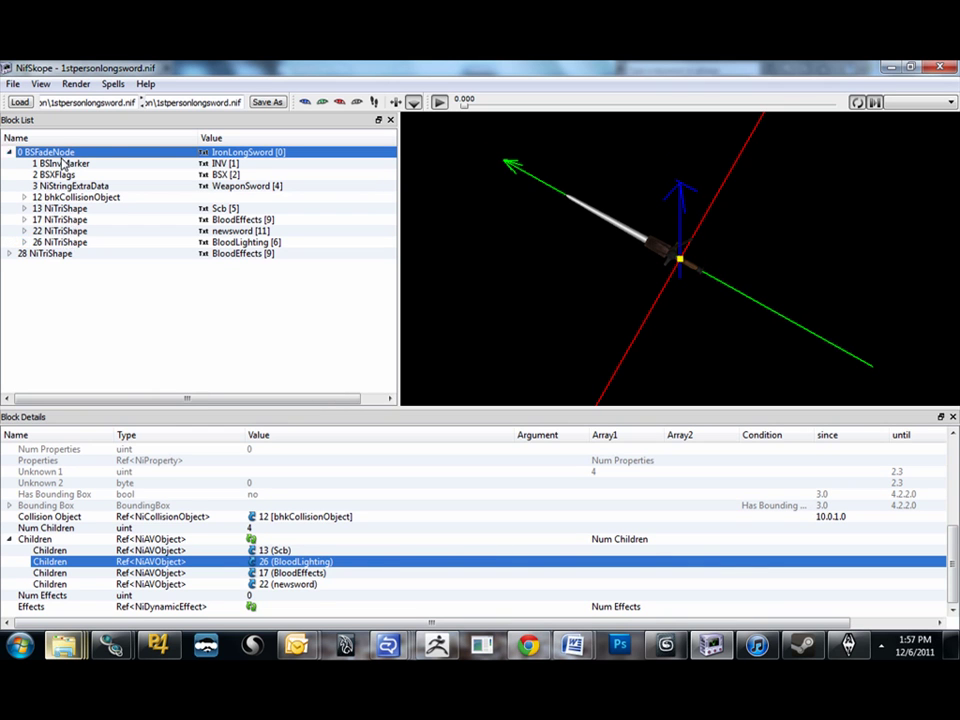
Copy the NiStringExtraData branch of the original BloodEffects NiTriShape, block 17.
click(62, 254)
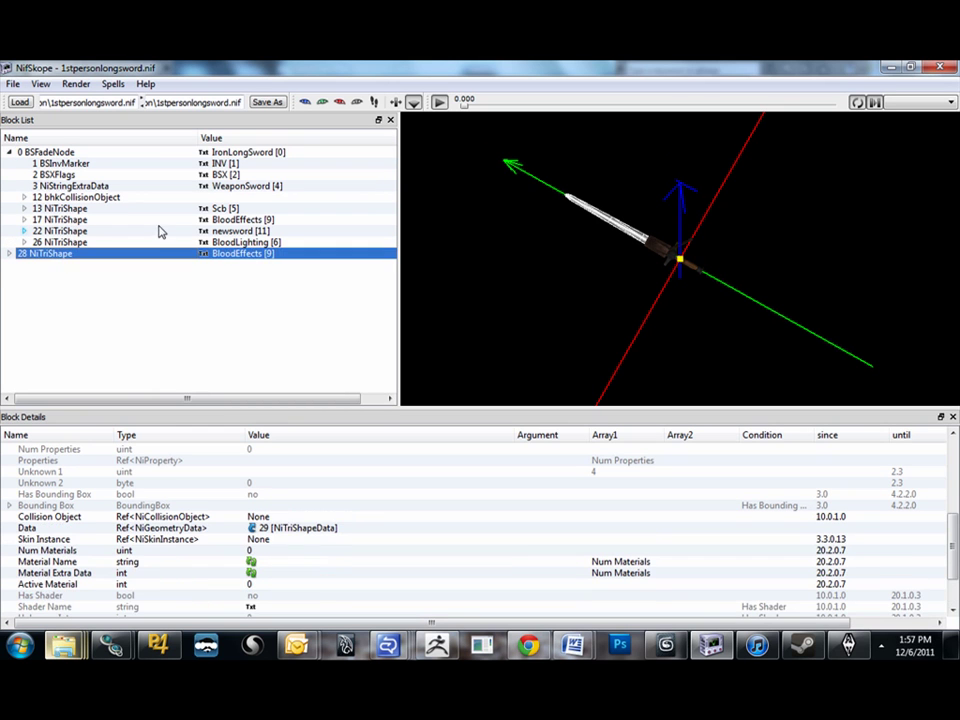
click(22, 220)
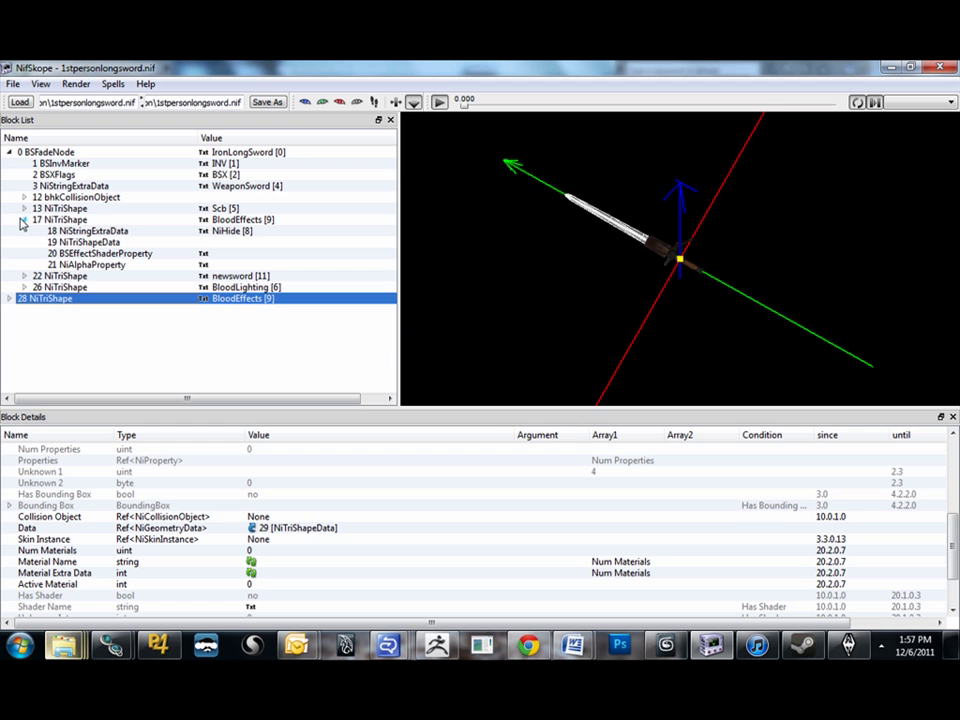
click(92, 231)
right_click(93, 231)
mouse_move(130, 237)
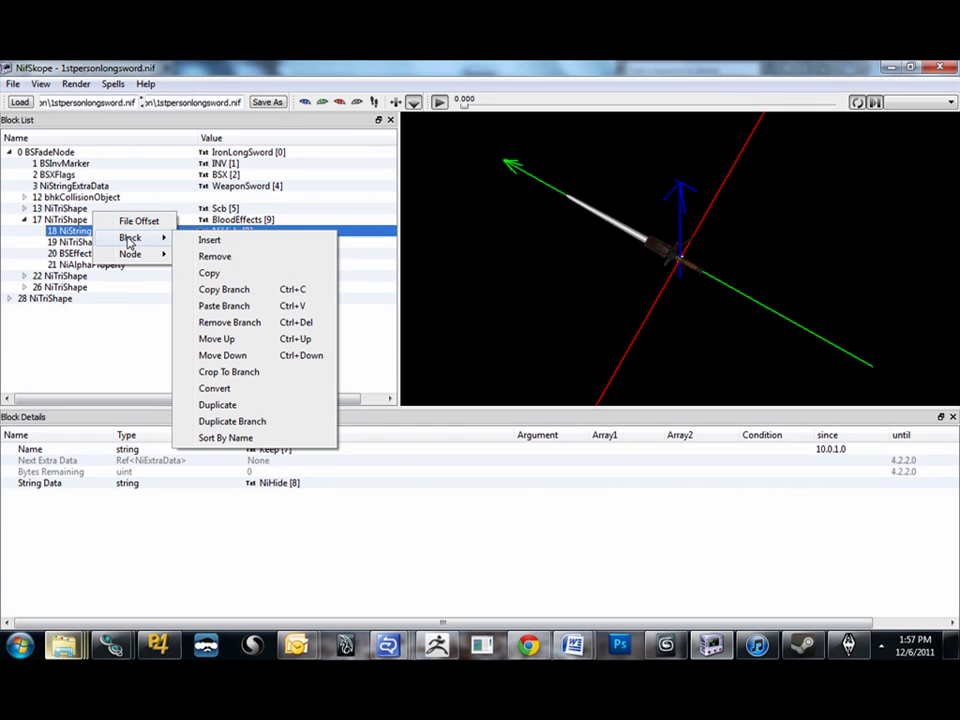
click(224, 290)
Paste the copied NiStringExtraData branch onto the new BloodEffects NiTriShape, block 28.
click(70, 287)
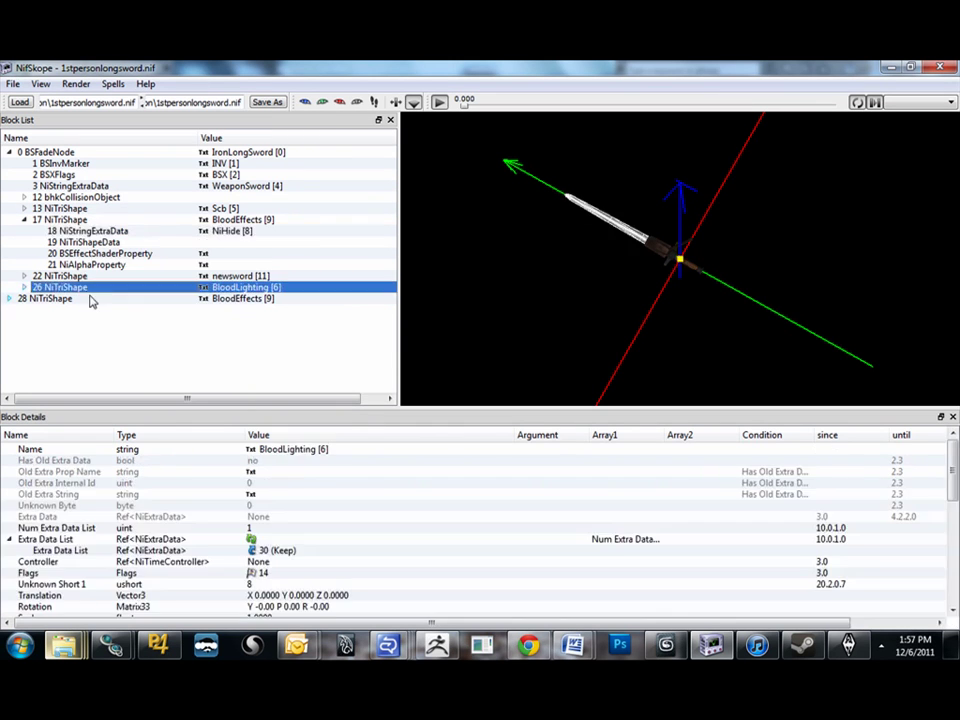
click(40, 298)
click(9, 298)
right_click(52, 297)
click(40, 302)
right_click(40, 300)
mouse_move(55, 303)
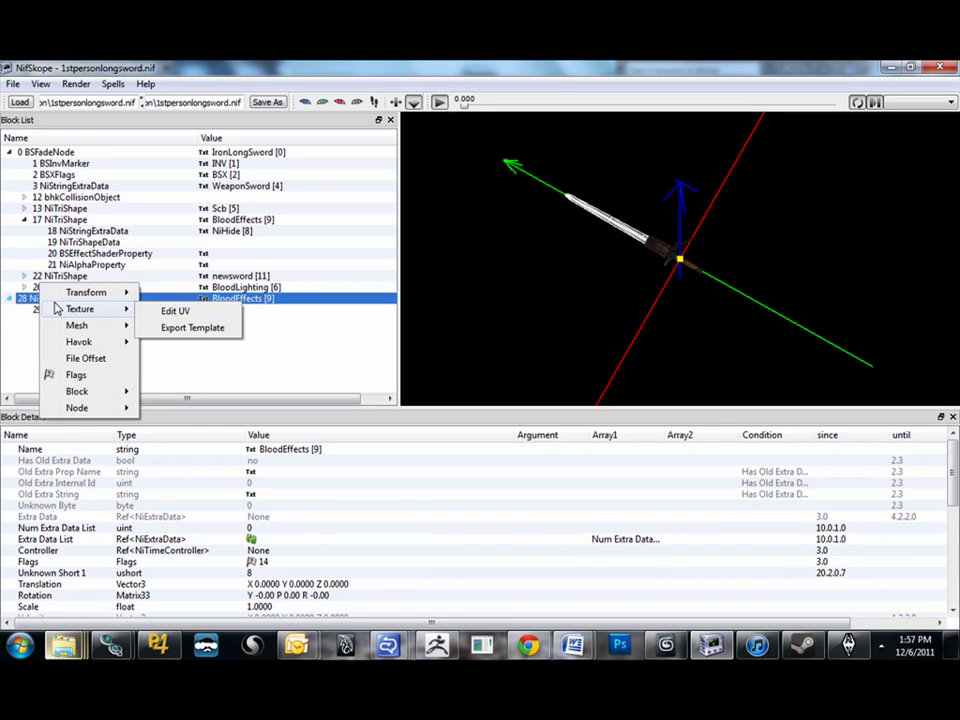
mouse_move(100, 391)
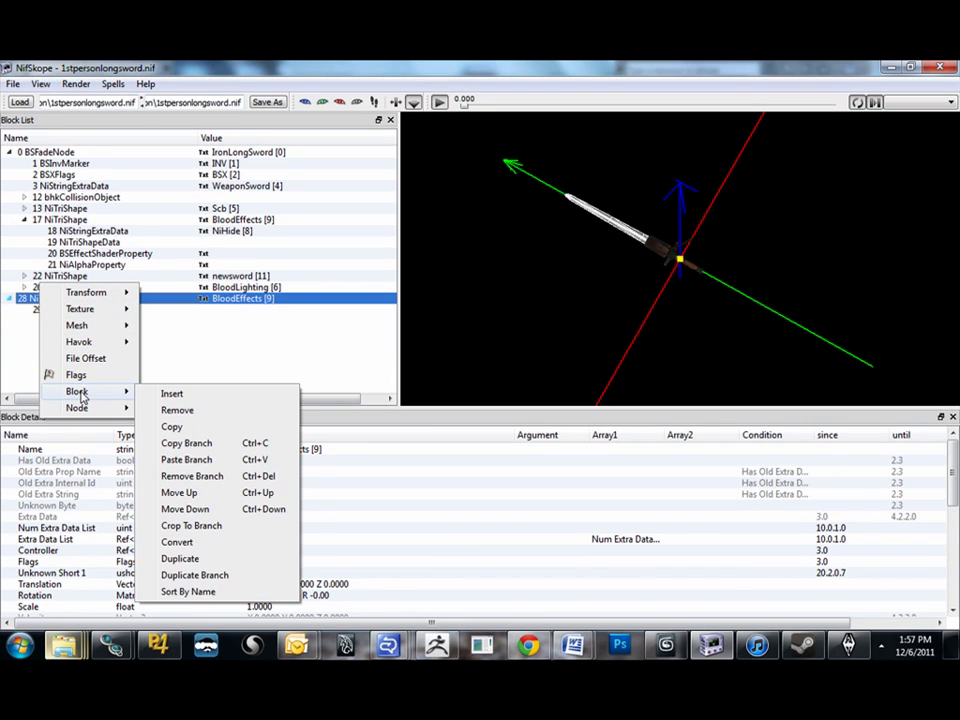
click(231, 463)
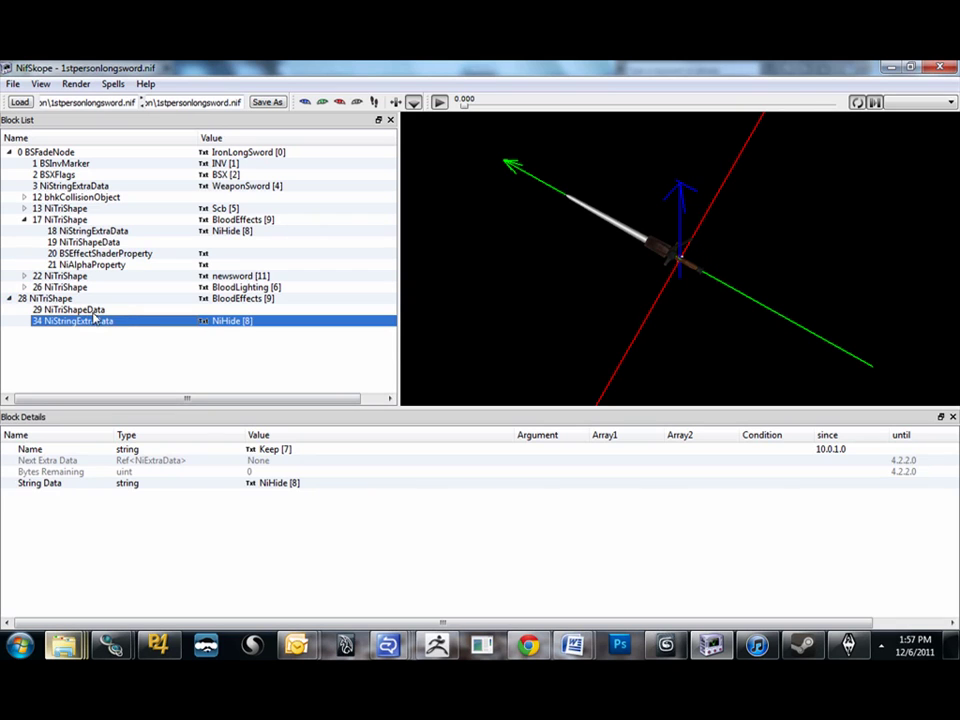
Copy the original BloodEffects shape's BSEffectShaderProperty branch and paste it with the new BloodEffects NiTriShape, block 28, selected.
click(88, 242)
click(88, 254)
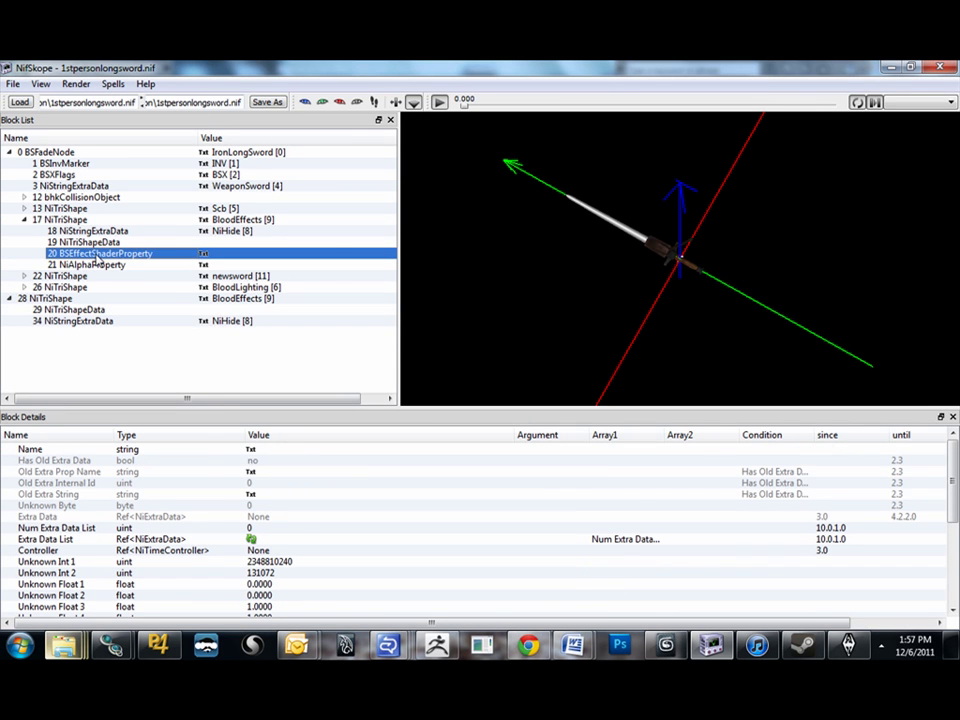
right_click(95, 257)
mouse_move(128, 270)
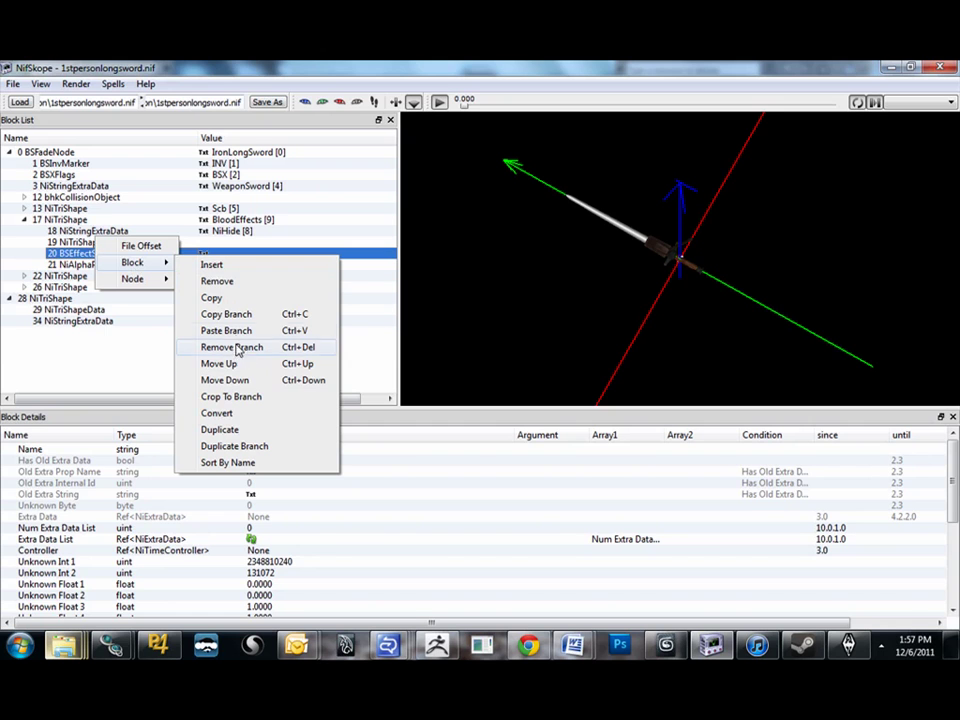
click(218, 314)
click(48, 307)
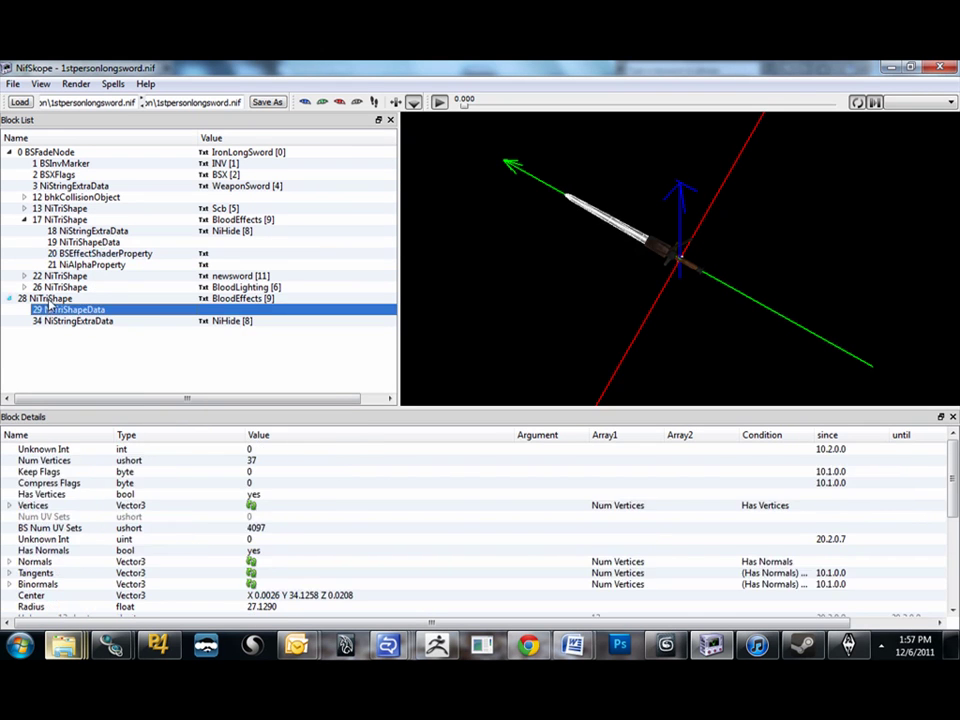
right_click(45, 298)
mouse_move(88, 389)
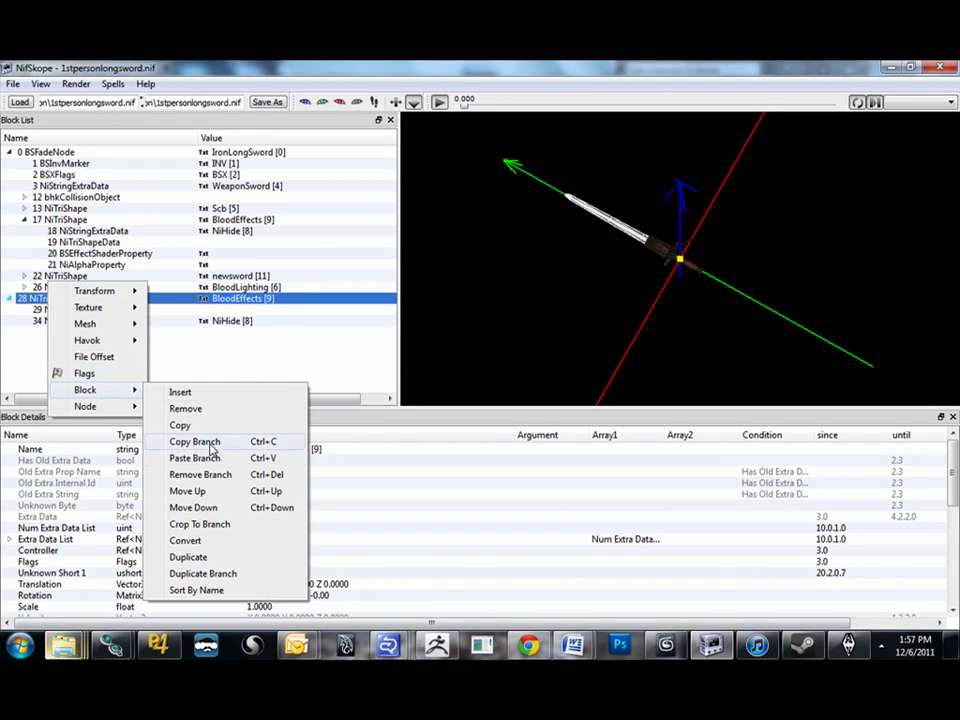
click(196, 458)
Set the first Properties reference of the new BloodEffects NiTriShape to 35 to link the pasted BSEffectShaderProperty.
click(45, 298)
scroll(405, 541, down, 5)
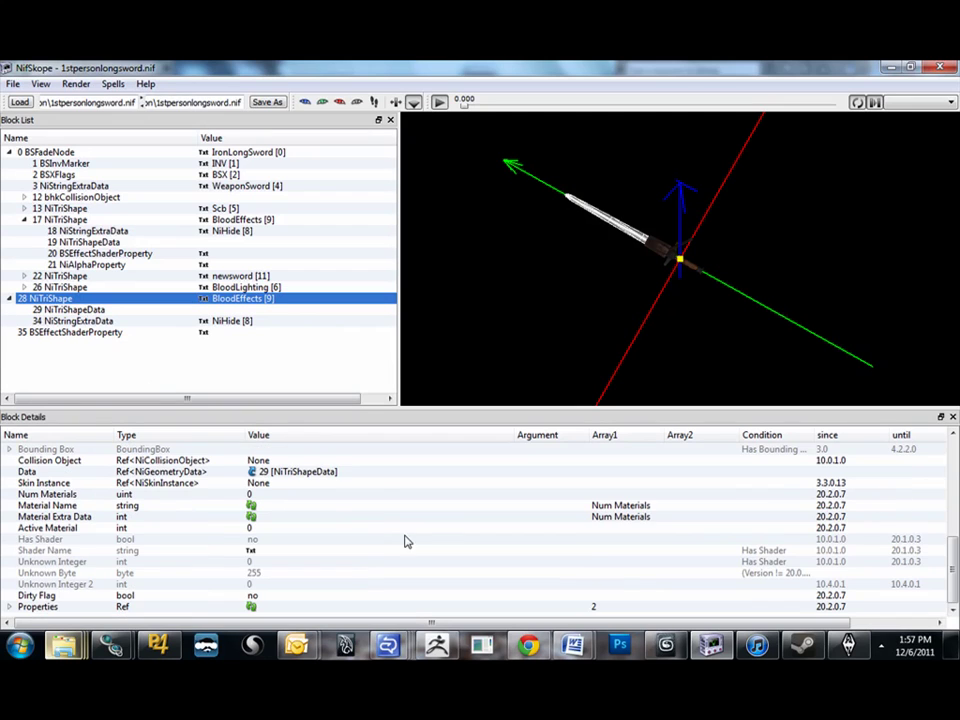
click(10, 606)
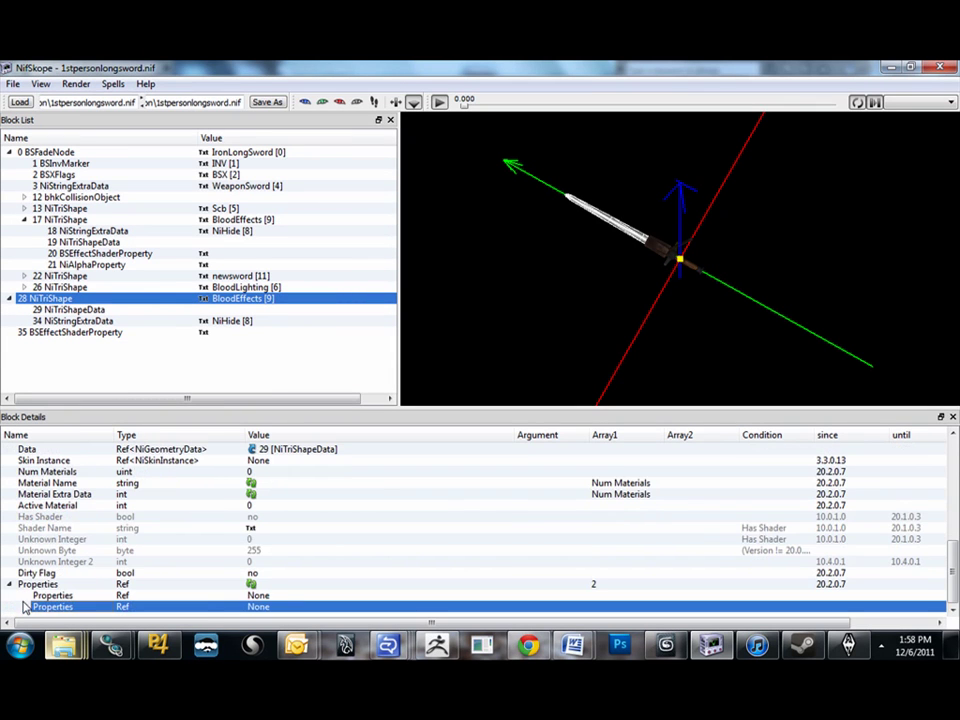
double_click(265, 595)
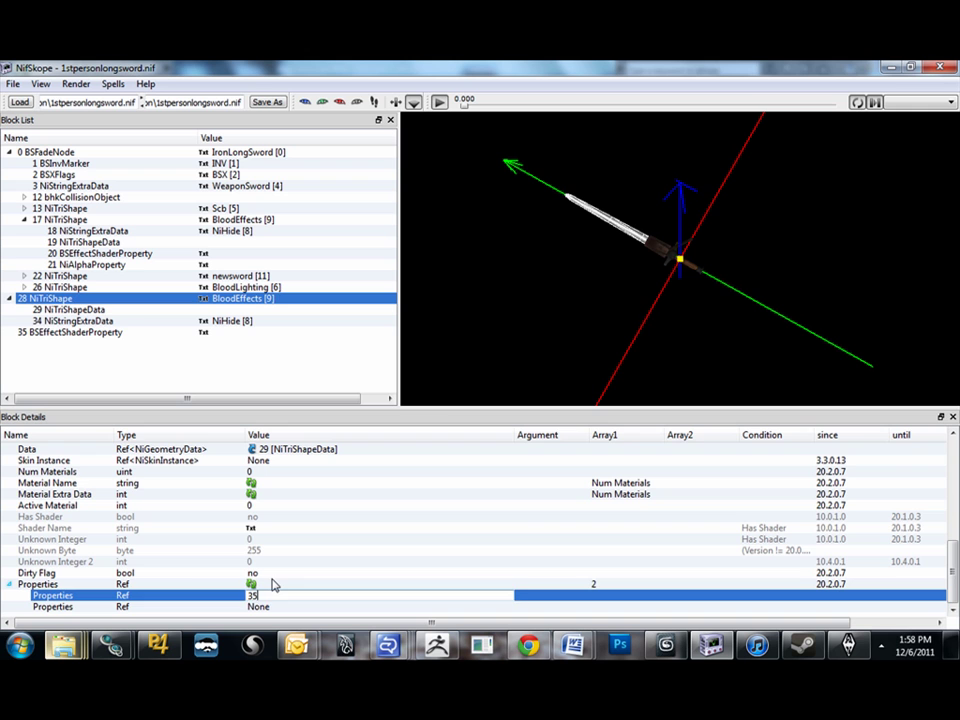
text(35)
key(Return)
click(52, 321)
click(59, 333)
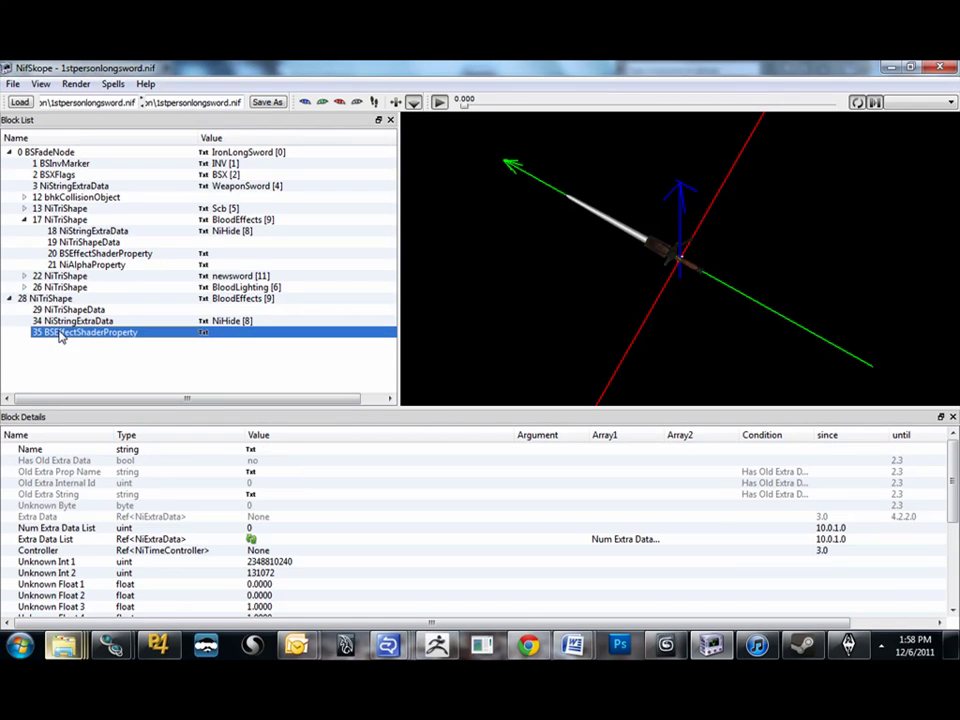
Copy the NiAlphaProperty branch of the original BloodEffects NiTriShape.
click(90, 260)
right_click(90, 260)
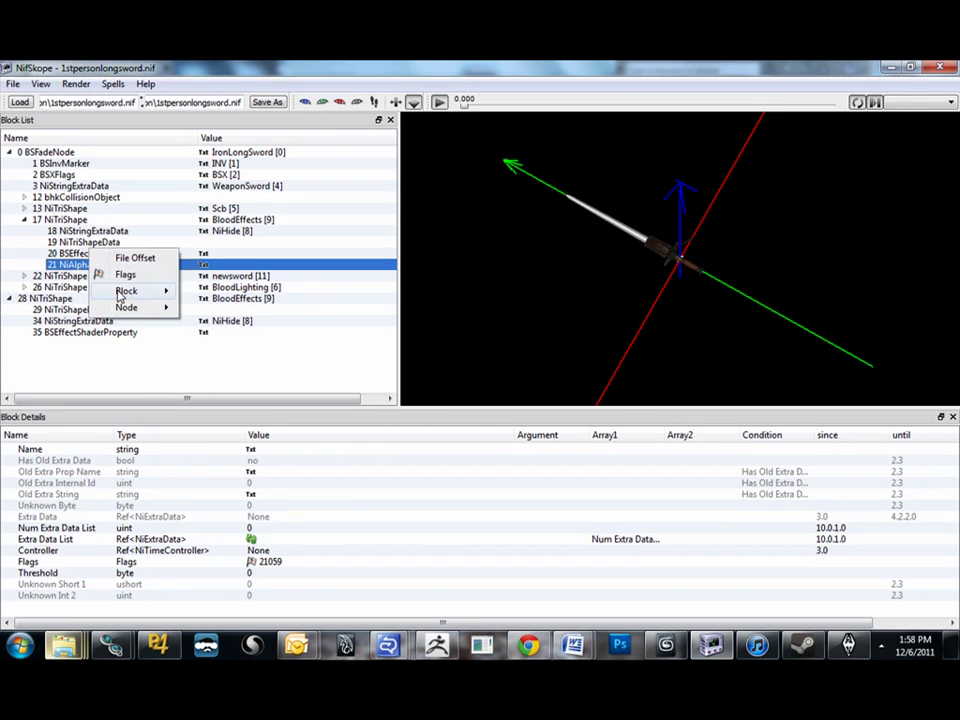
mouse_move(130, 309)
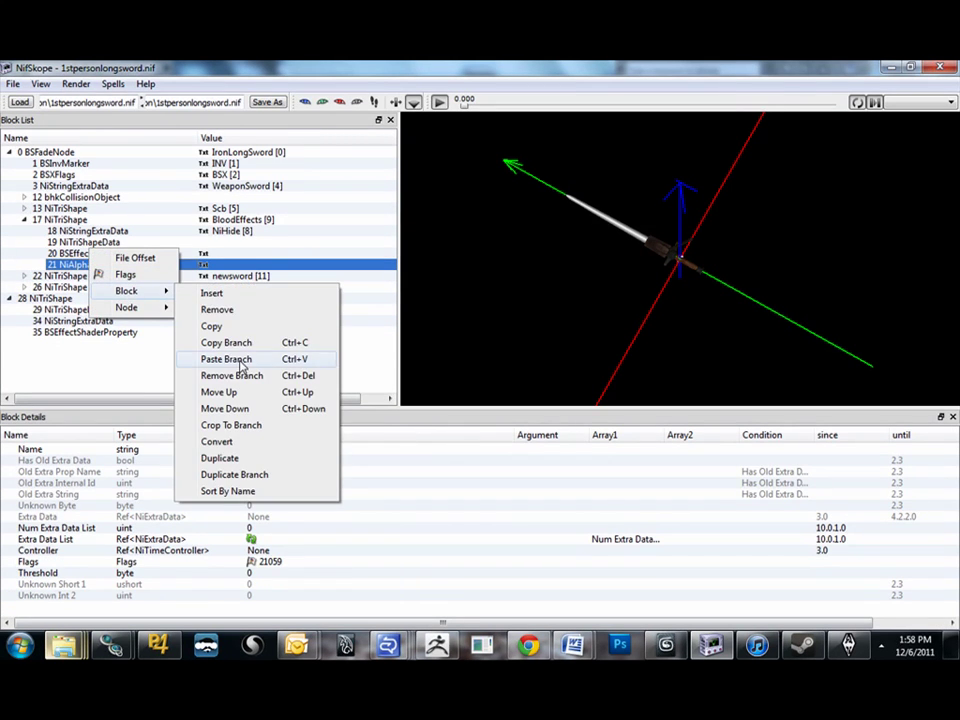
click(234, 344)
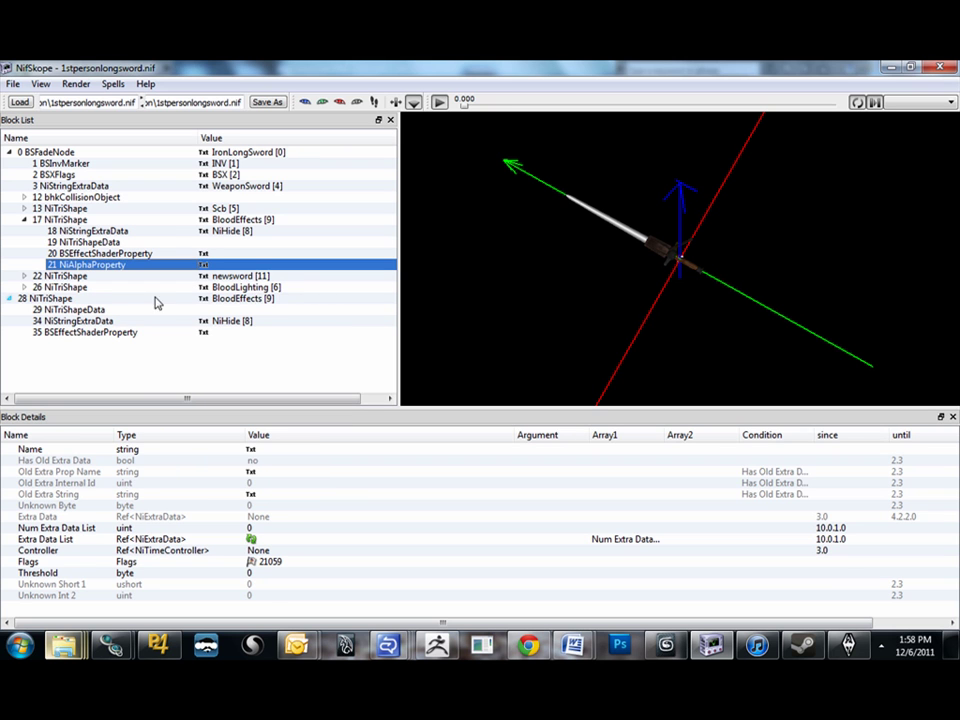
Paste the copied NiAlphaProperty branch with the new BloodEffects NiTriShape, block 28, selected.
click(60, 299)
scroll(125, 560, down, 7)
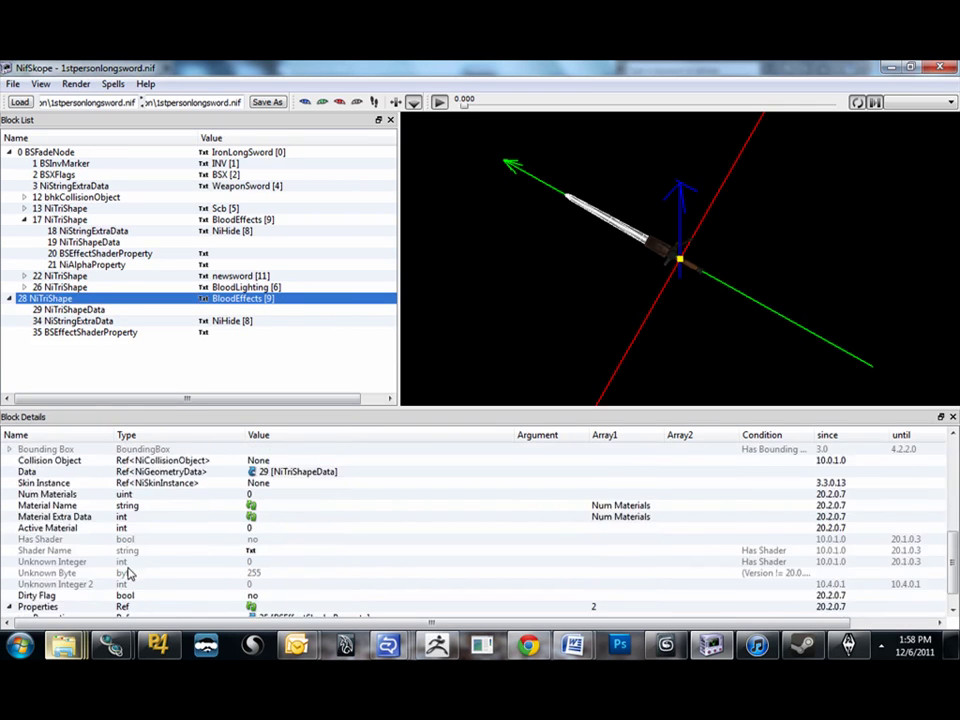
scroll(125, 560, up, 1)
right_click(66, 299)
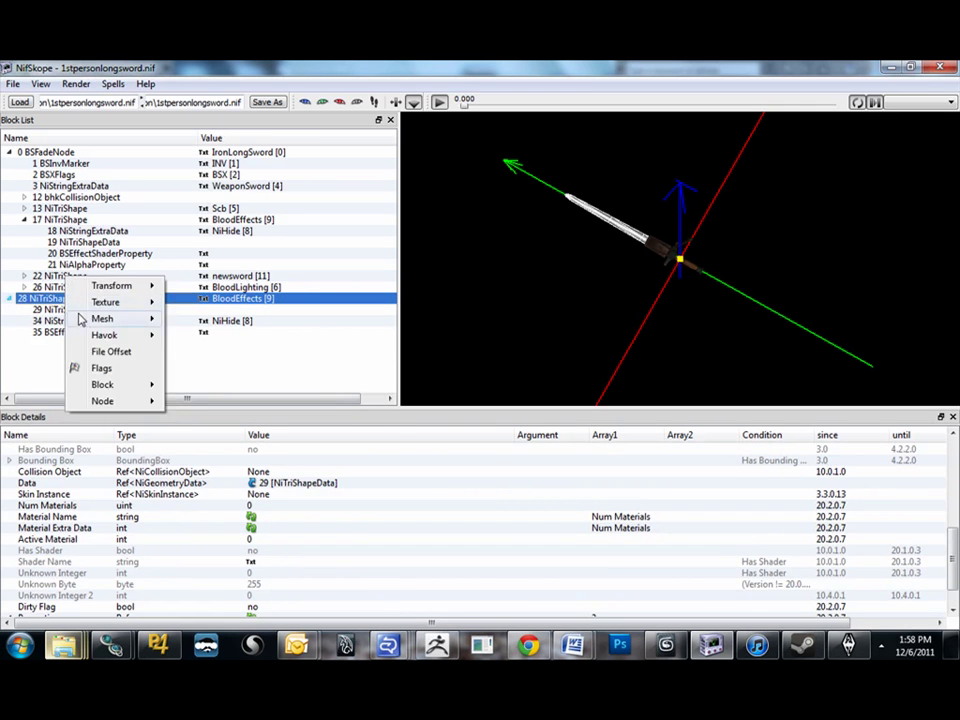
mouse_move(102, 384)
click(221, 456)
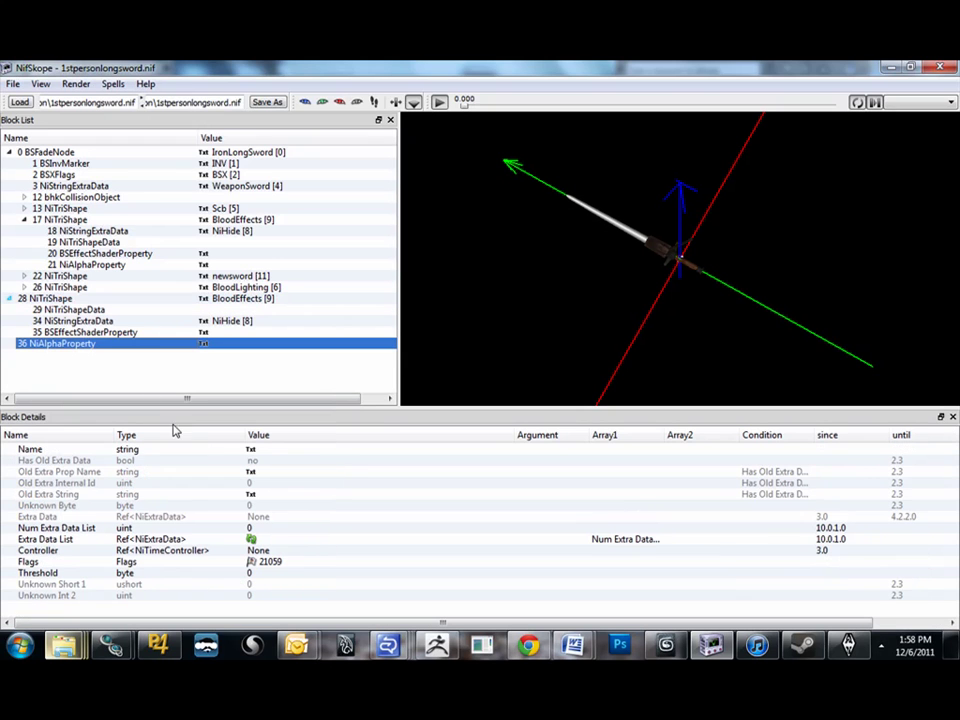
Set the second Properties reference of the new BloodEffects NiTriShape to 36 to link the pasted NiAlphaProperty.
click(60, 299)
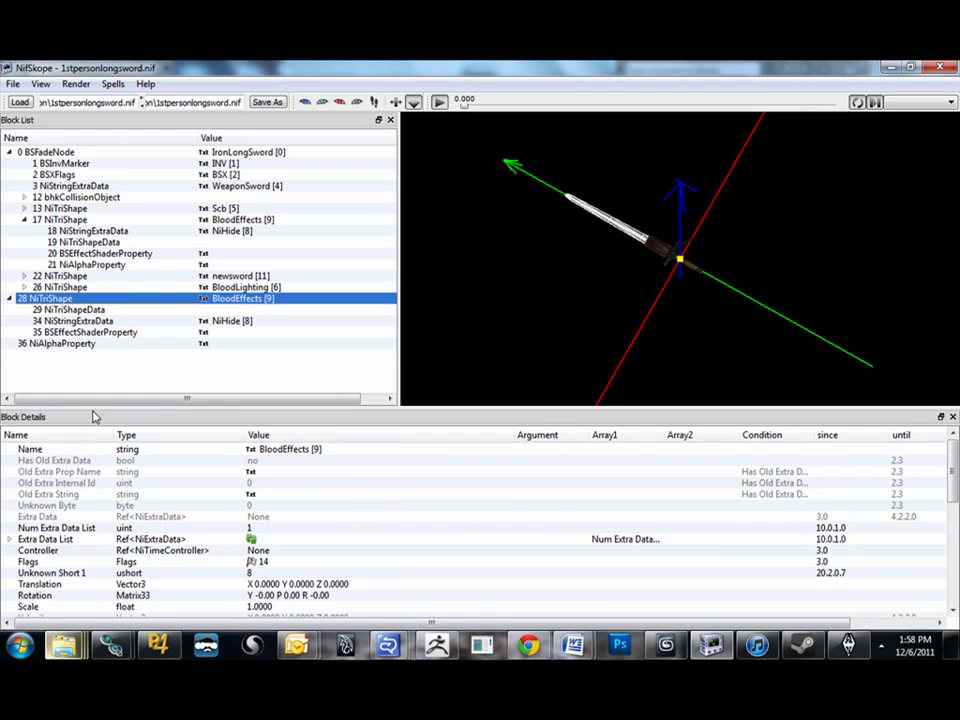
scroll(122, 514, down, 7)
double_click(256, 607)
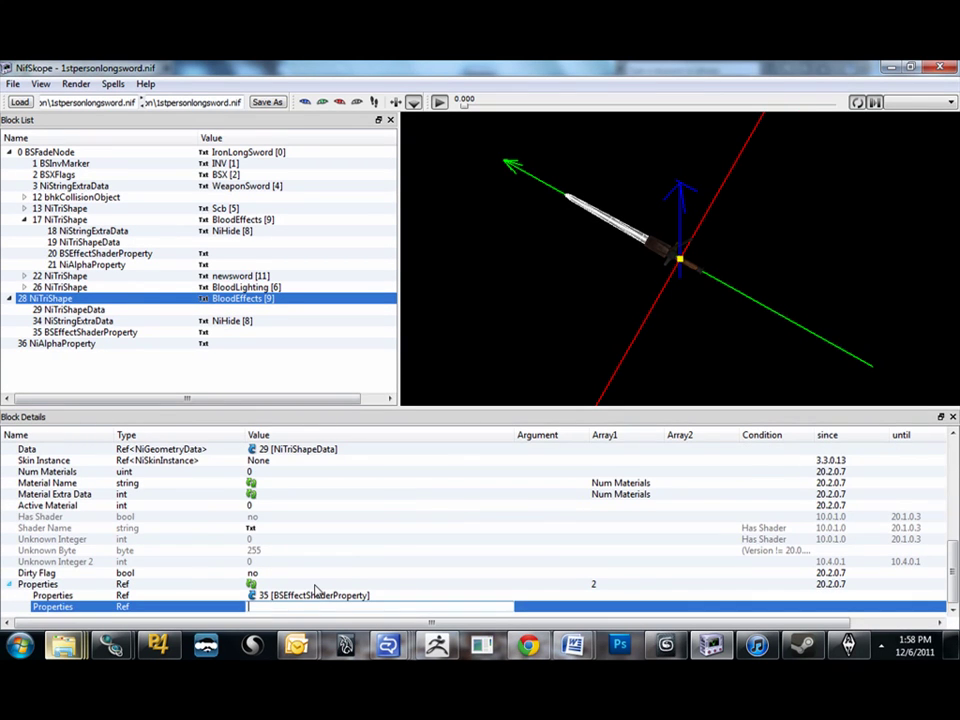
text(36)
key(Return)
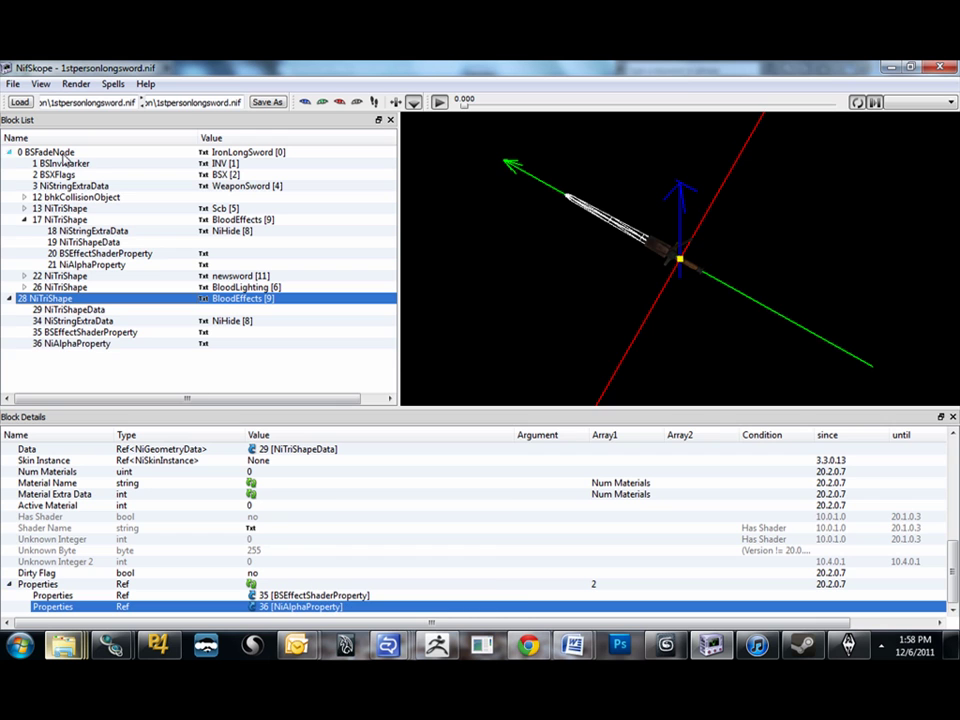
drag(585, 265, 631, 244)
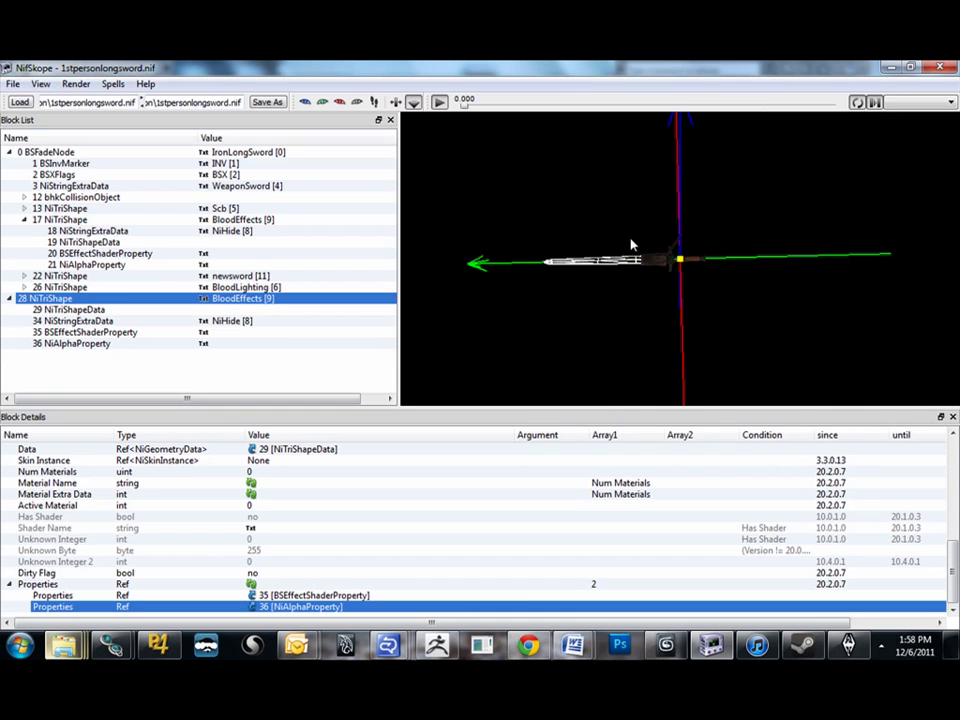
Remove the whole branch of the original BloodEffects NiTriShape, block 17, from the BSFadeNode.
click(145, 220)
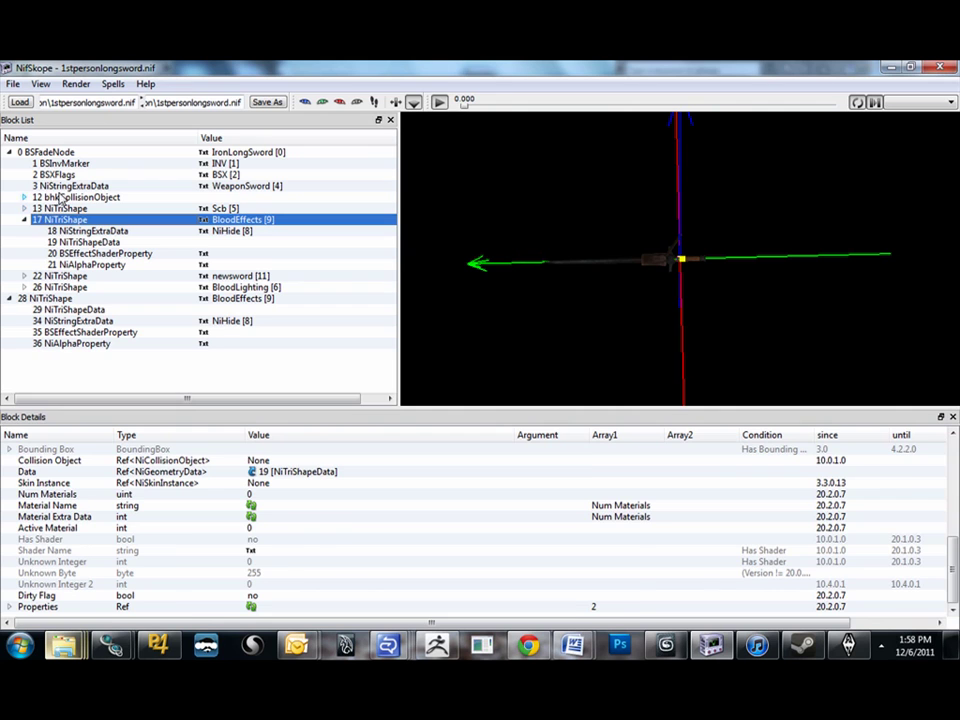
click(45, 151)
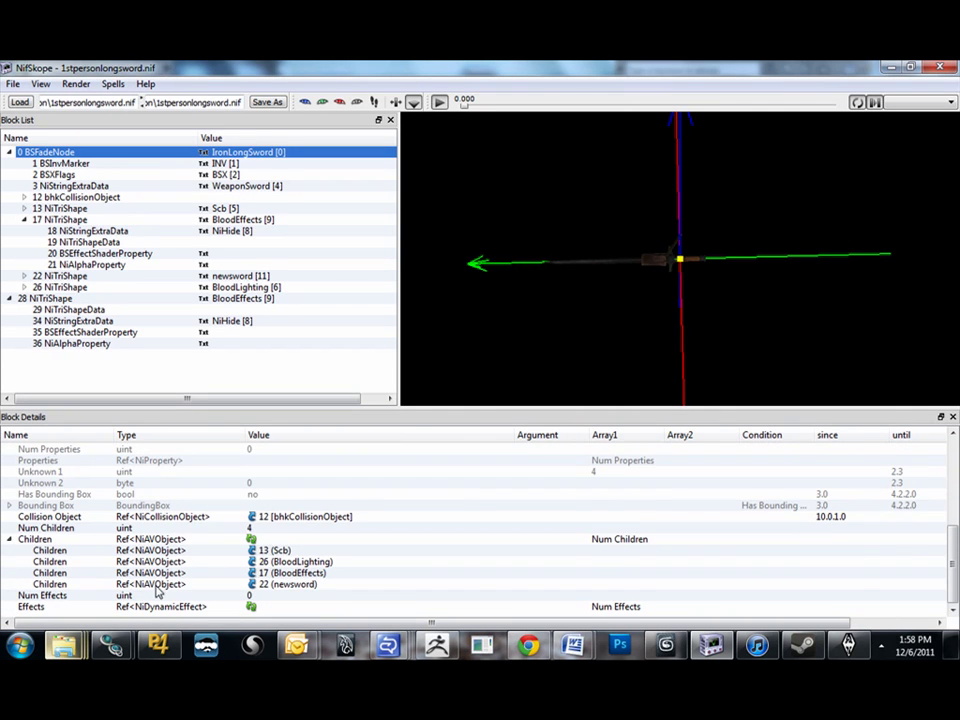
click(126, 221)
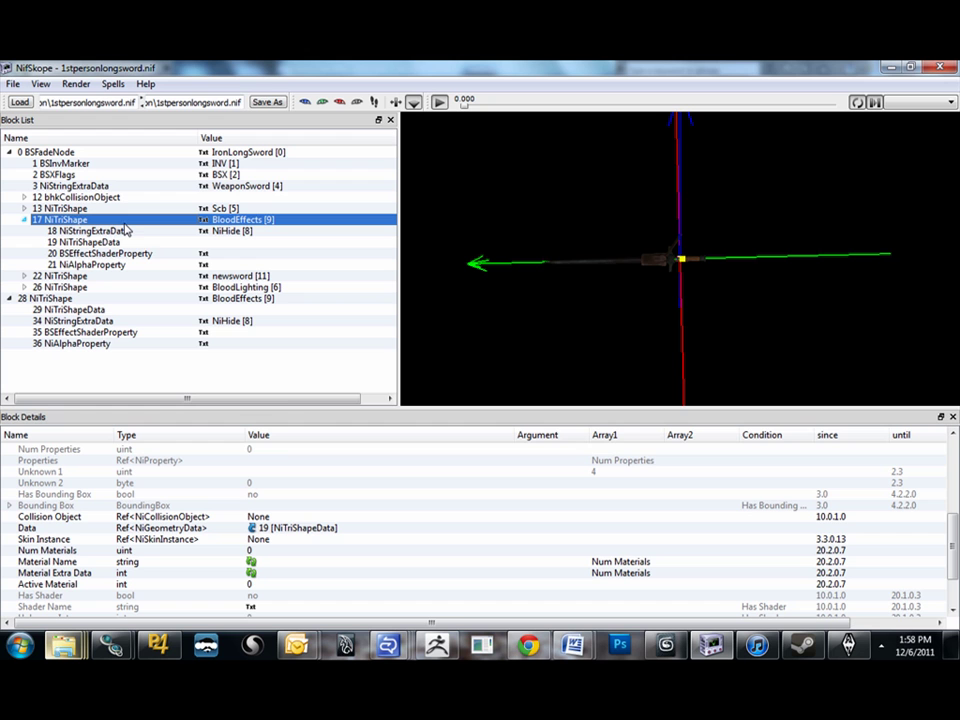
right_click(103, 222)
mouse_move(140, 326)
mouse_move(176, 310)
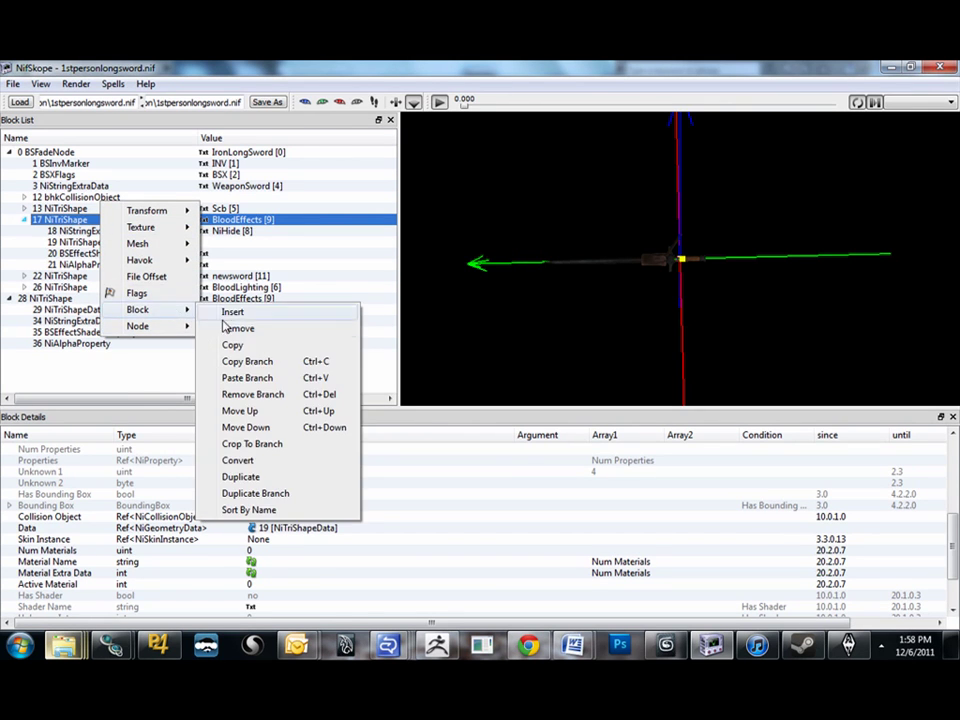
click(258, 395)
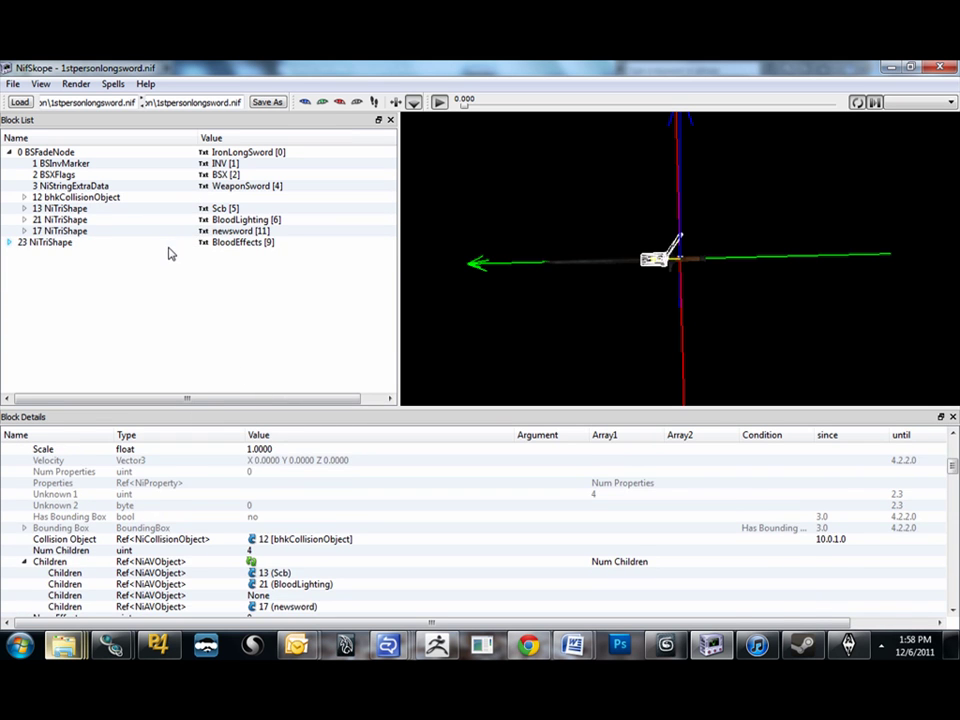
Set the empty Children reference of the root BSFadeNode to 23 to attach the new BloodEffects NiTriShape.
click(168, 244)
click(165, 210)
click(158, 198)
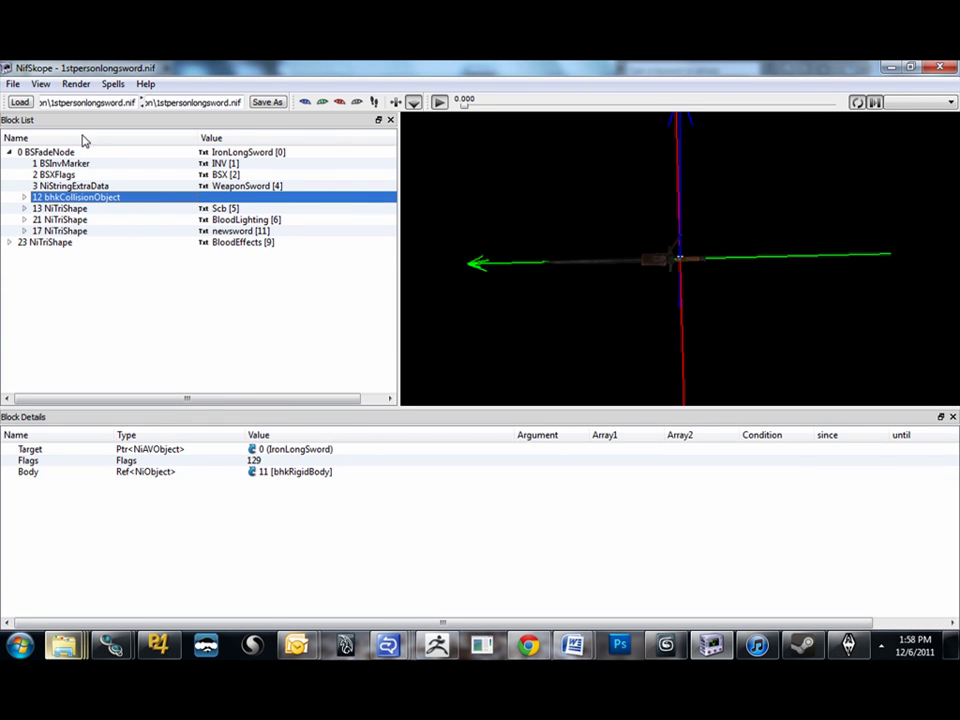
click(70, 153)
scroll(262, 567, down, 6)
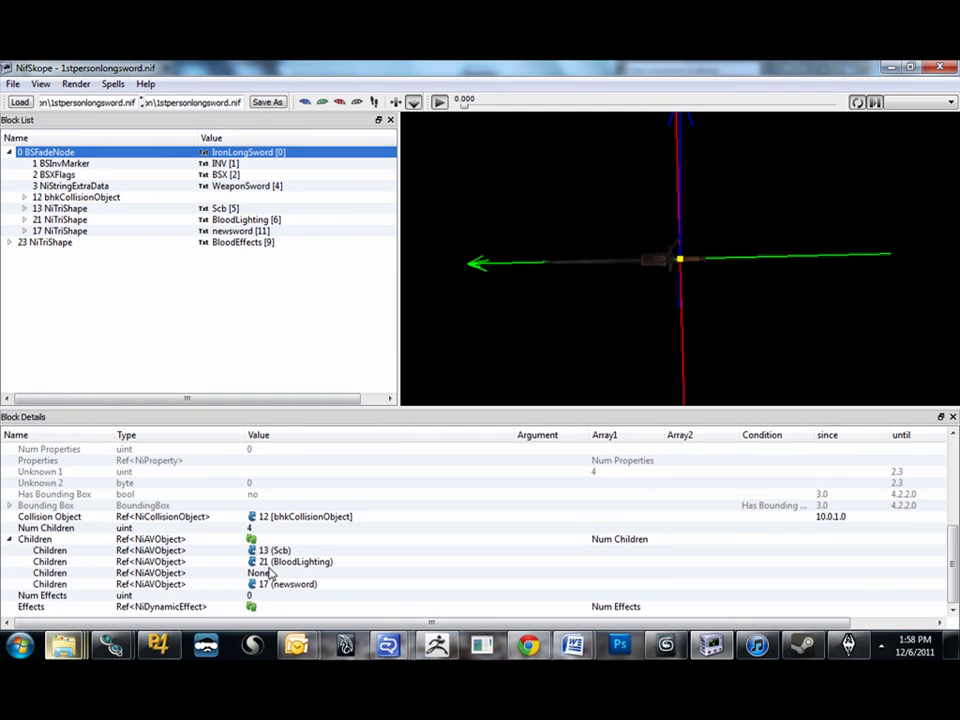
click(262, 573)
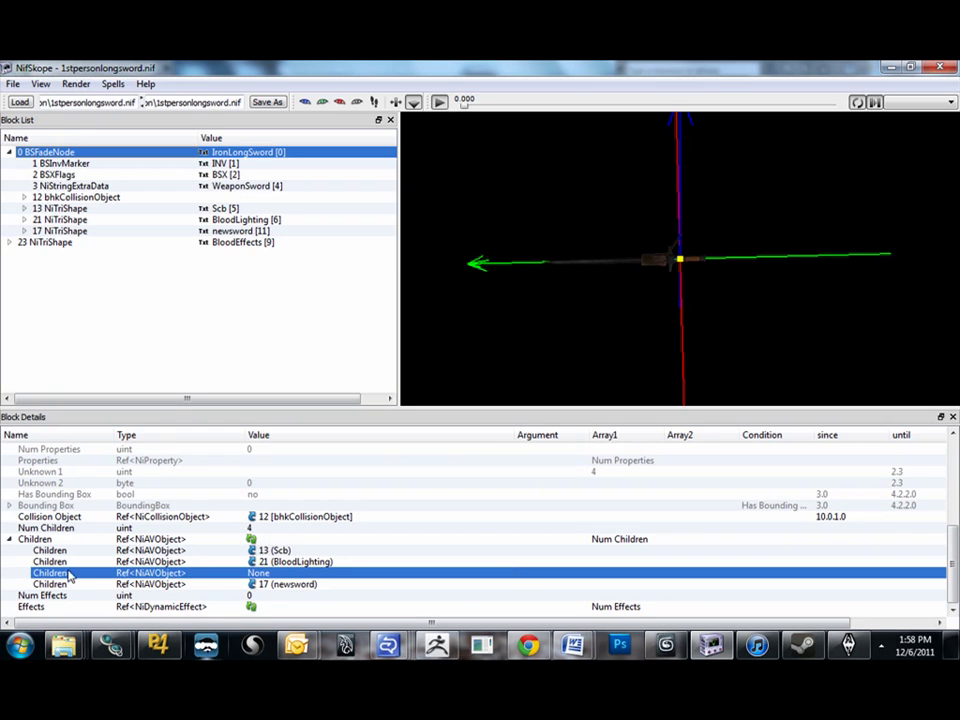
double_click(262, 574)
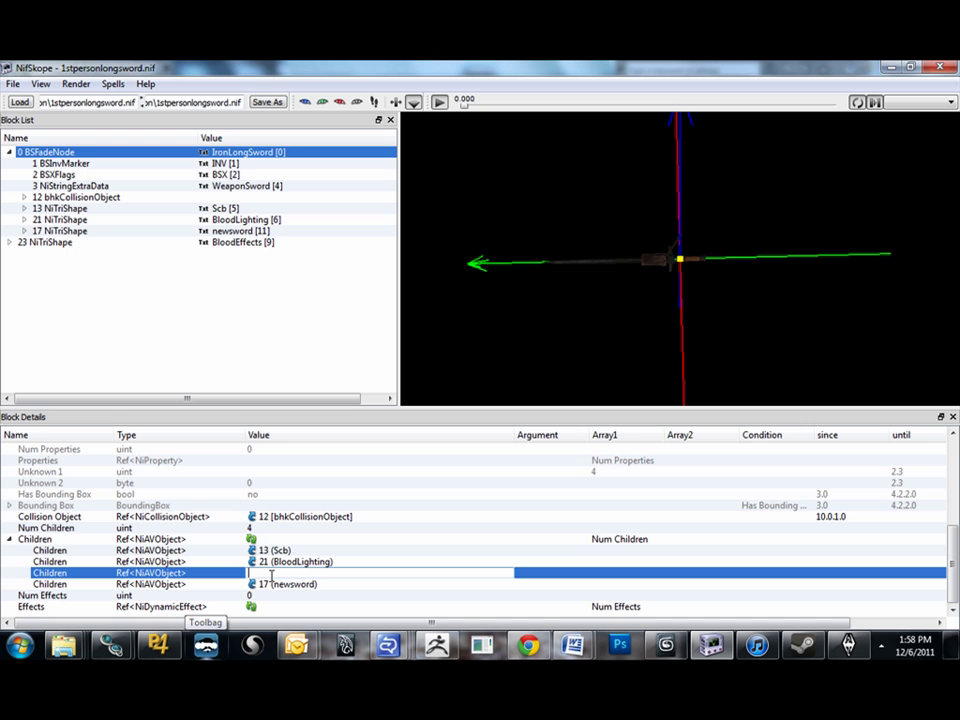
text(23)
key(Return)
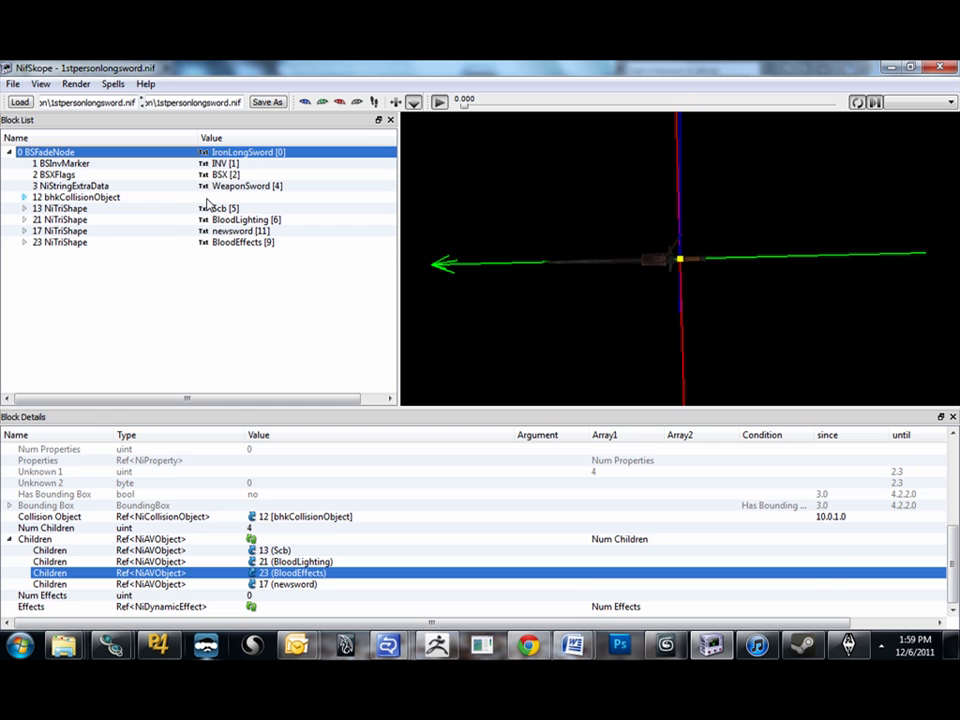
Review the block details of the BloodLighting NiTriShape and mark the shape as Hidden in its Flags.
click(138, 226)
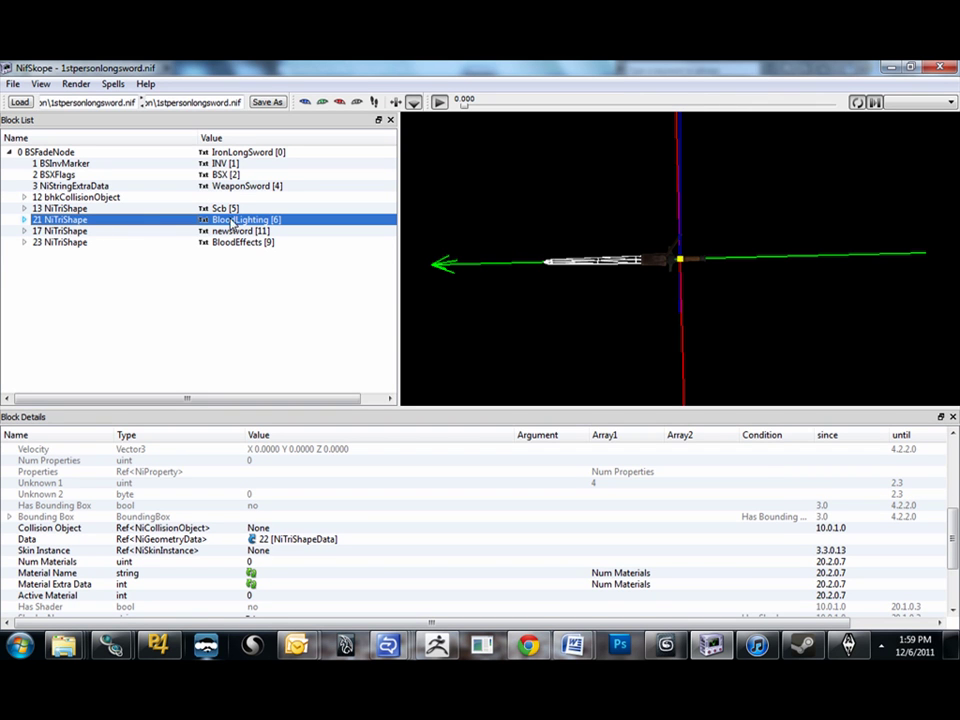
scroll(235, 570, down, 3)
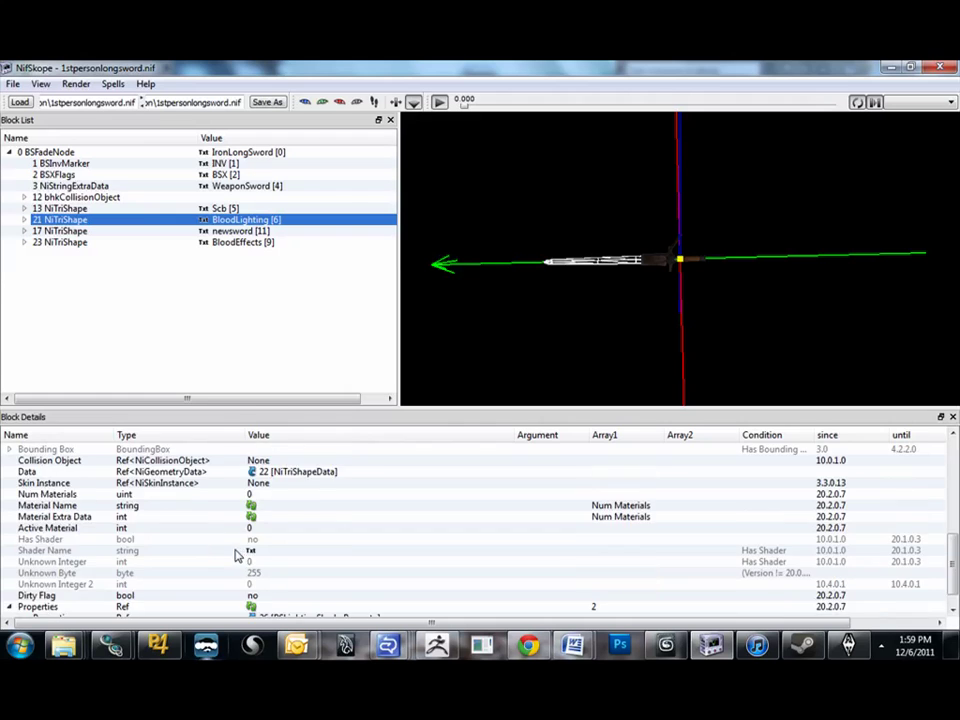
scroll(239, 552, up, 5)
scroll(239, 552, up, 1)
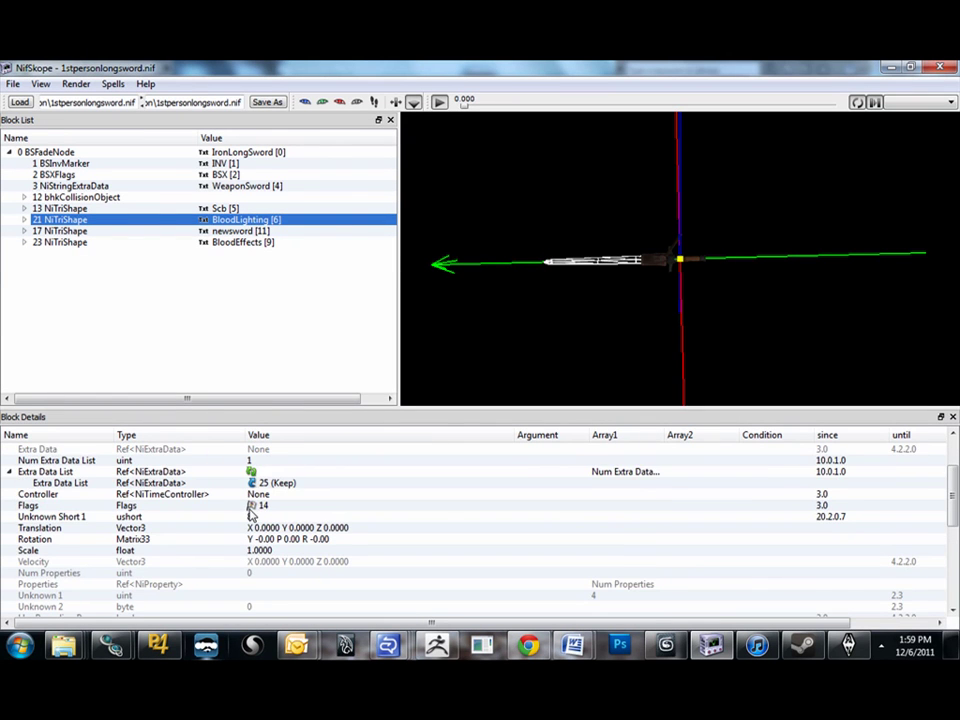
scroll(255, 510, up, 2)
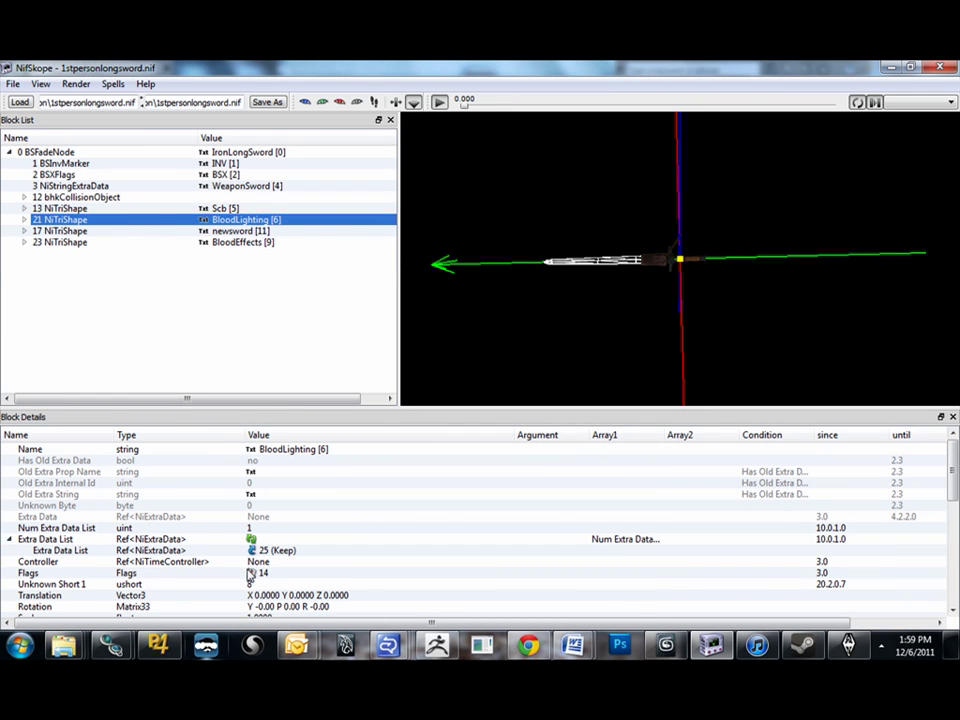
mouse_move(252, 578)
click(262, 573)
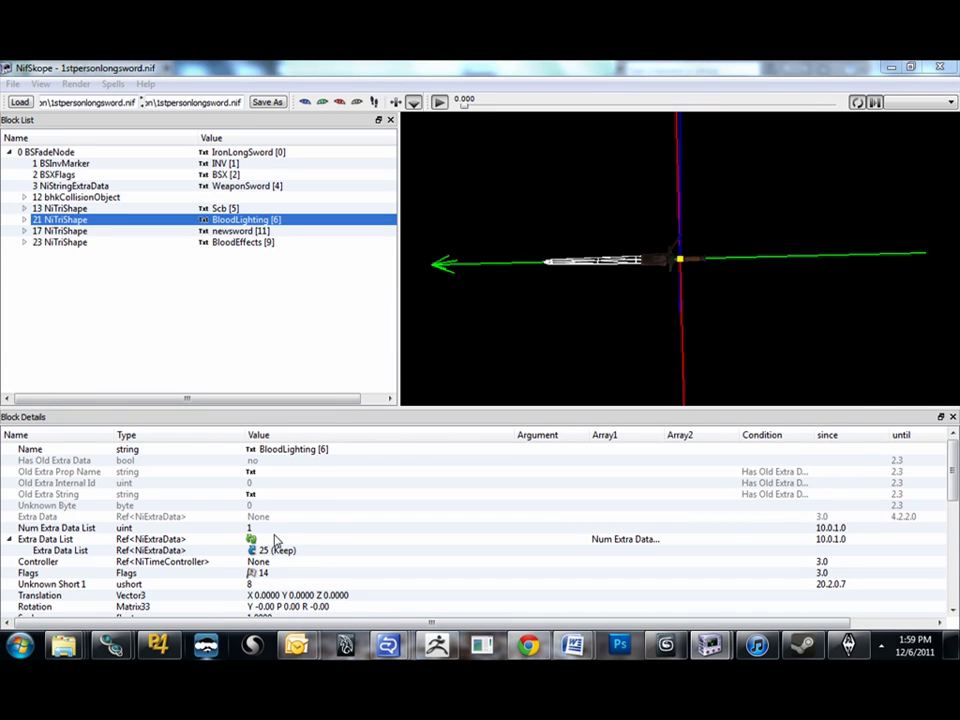
click(427, 318)
click(445, 371)
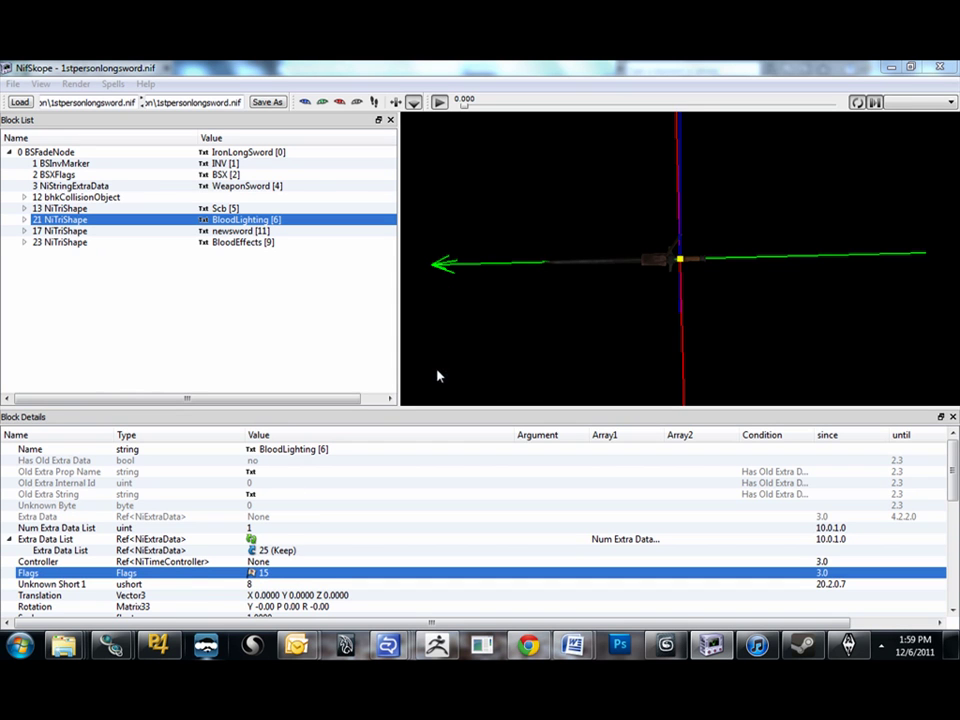
Mark the BloodEffects NiTriShape, block 23, as Hidden in its Flags.
click(220, 243)
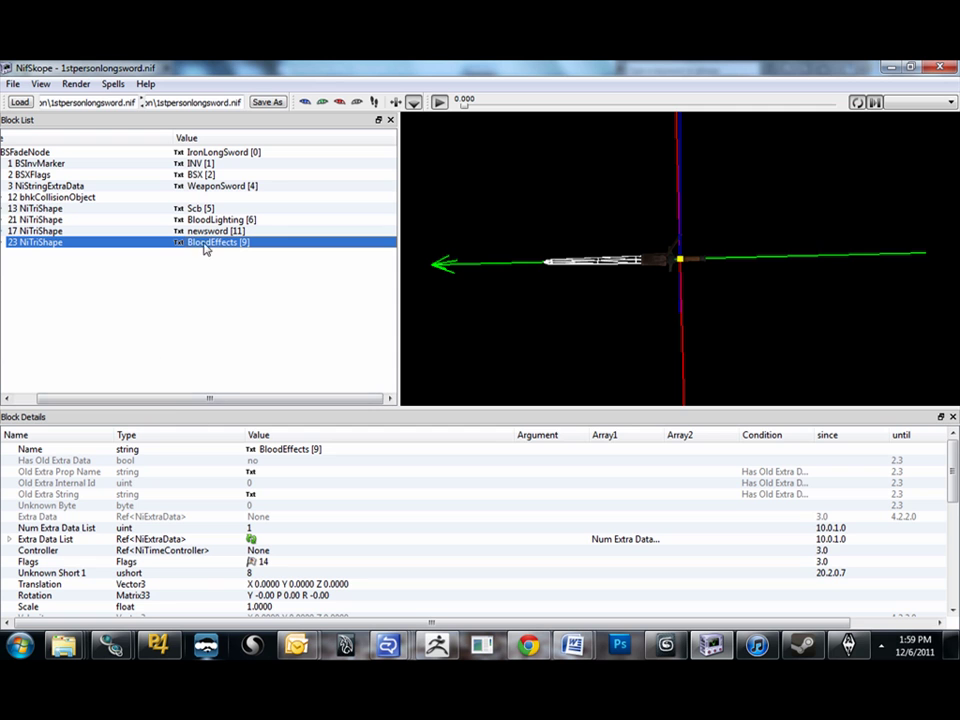
click(250, 562)
click(449, 371)
click(256, 562)
click(426, 318)
click(437, 374)
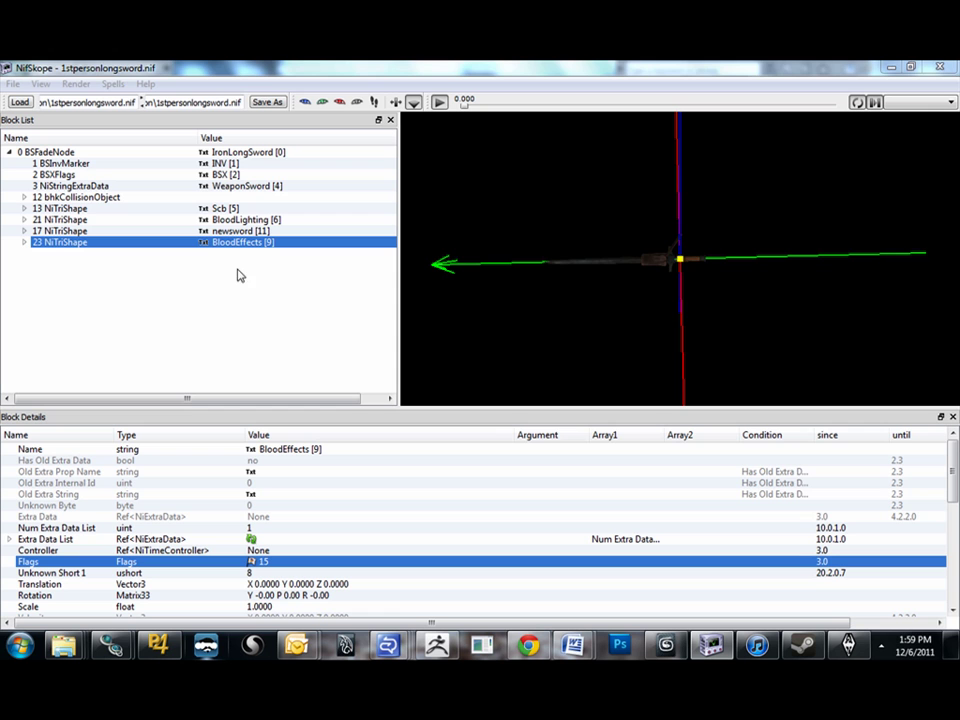
Temporarily unhide the BloodEffects NiTriShape through its Flags to check its mesh on the blade, and mark it Hidden again.
click(602, 263)
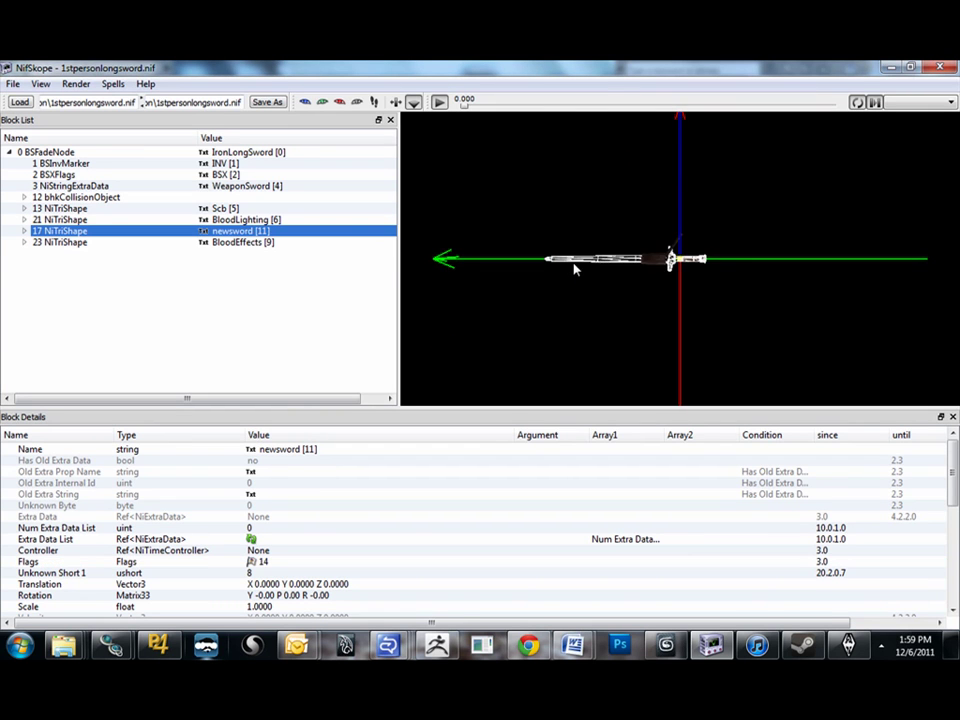
scroll(428, 250, up, 3)
click(489, 272)
click(256, 245)
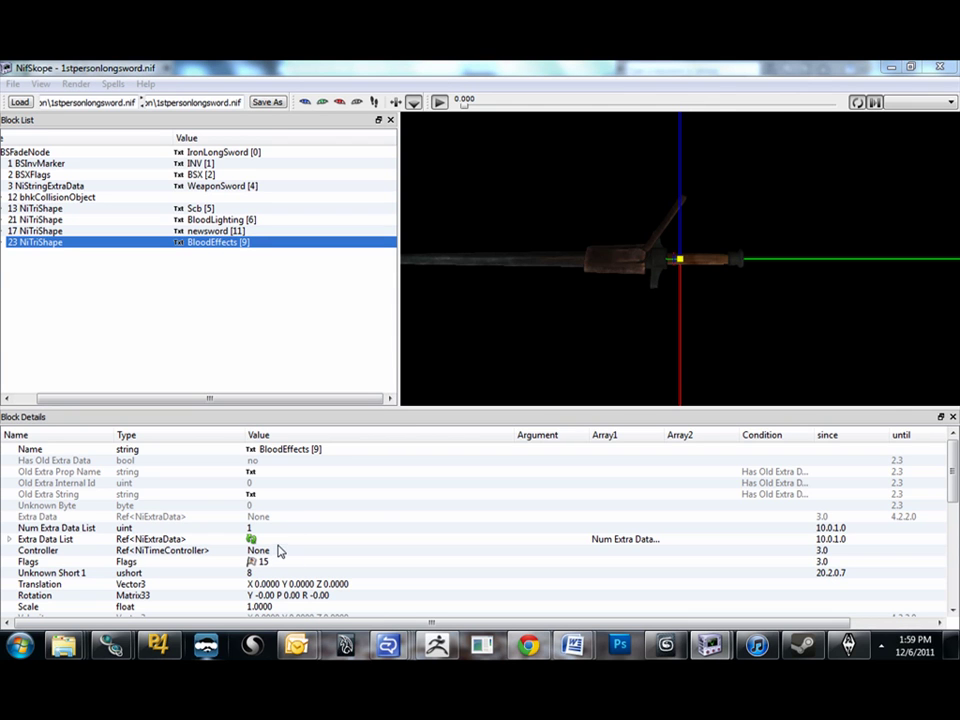
click(432, 319)
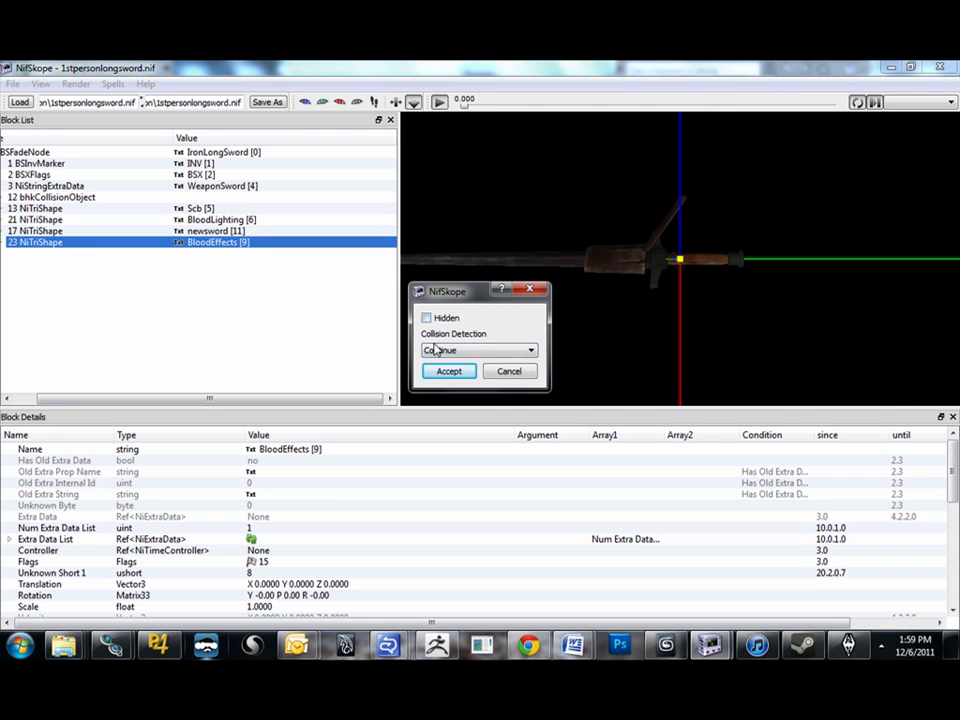
click(442, 372)
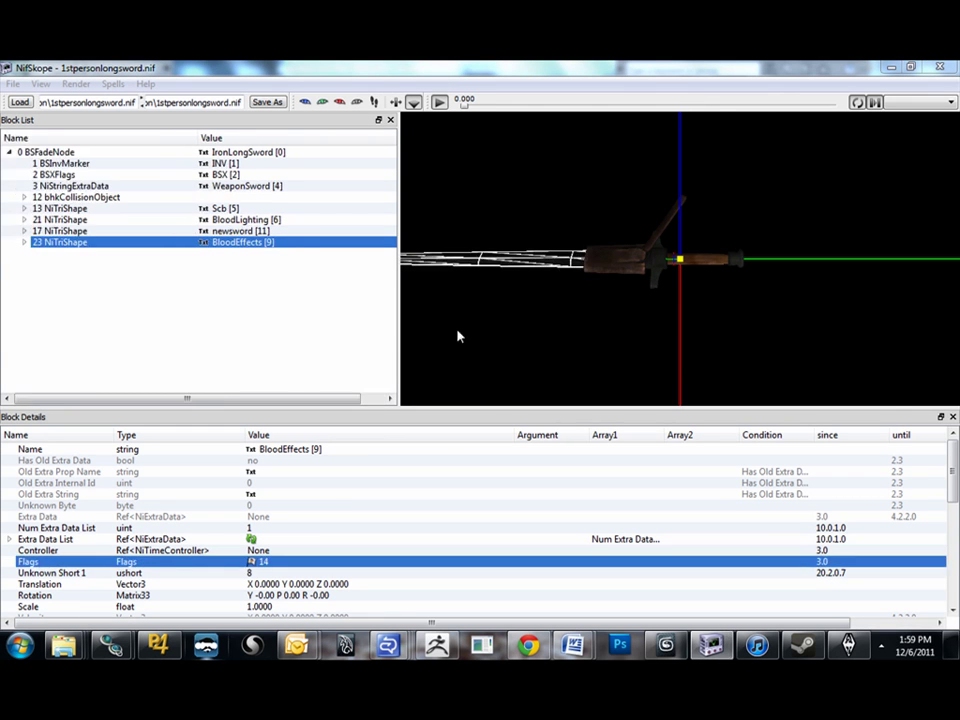
click(251, 563)
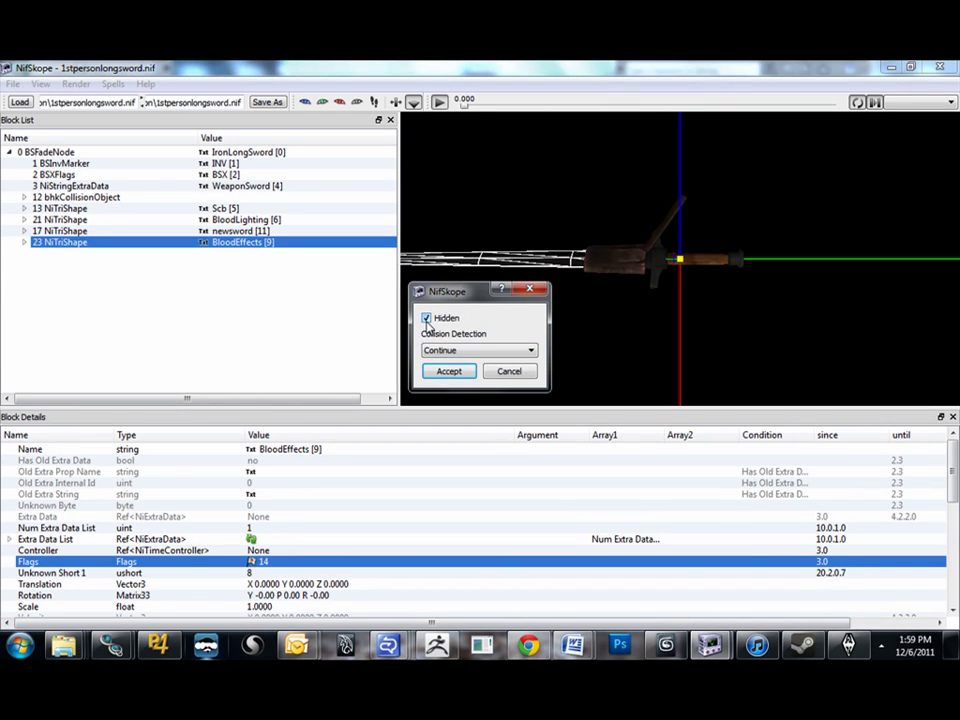
click(437, 373)
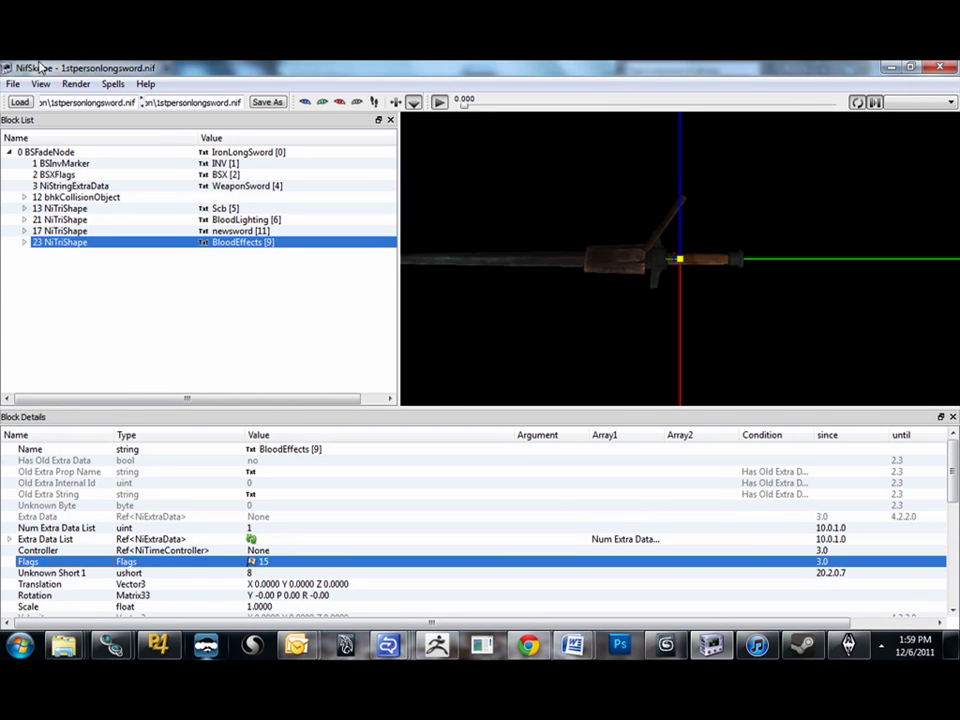
Save the file as 1stpersonlongsword.nif in the iron weapons meshes folder, replacing the existing file.
click(13, 84)
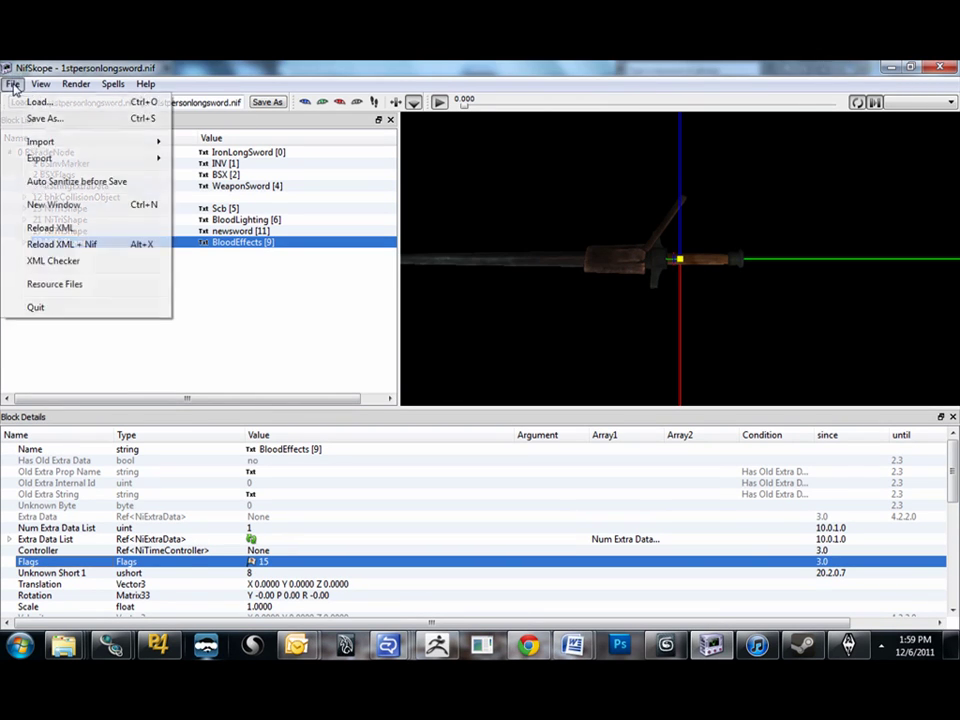
click(96, 121)
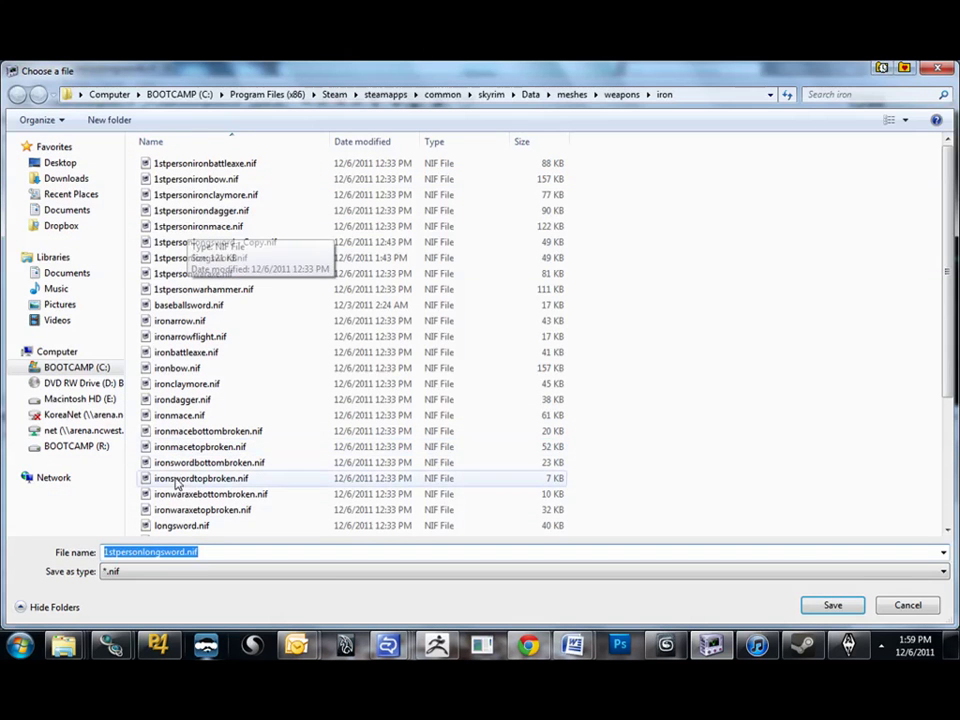
click(830, 602)
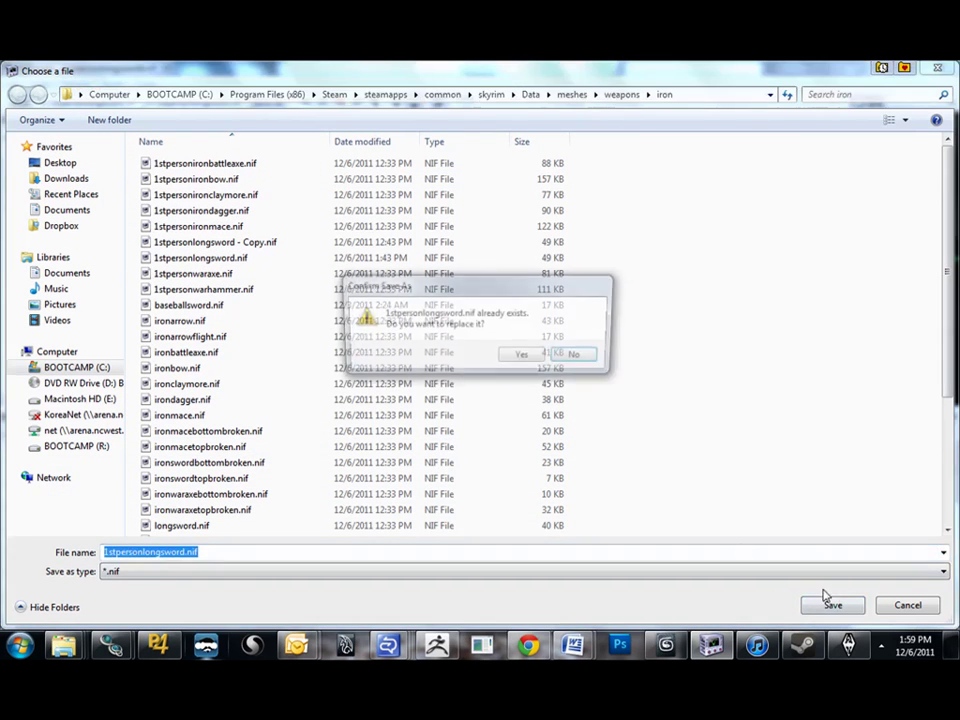
click(523, 355)
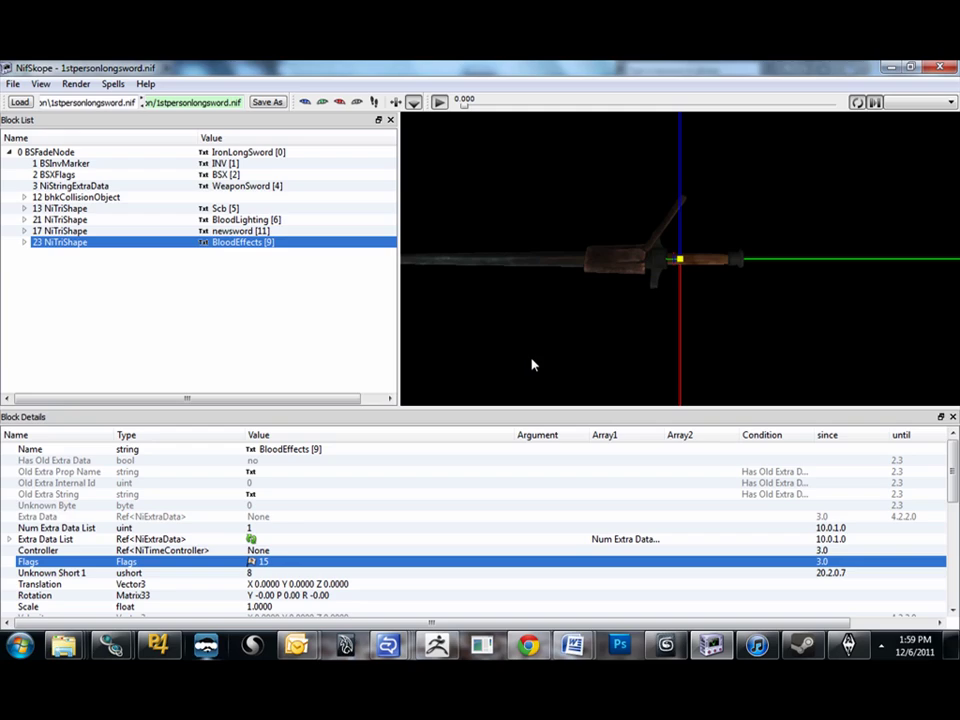
Switch to the running Skyrim game, move its window aside and bring up the options for closing it.
click(849, 648)
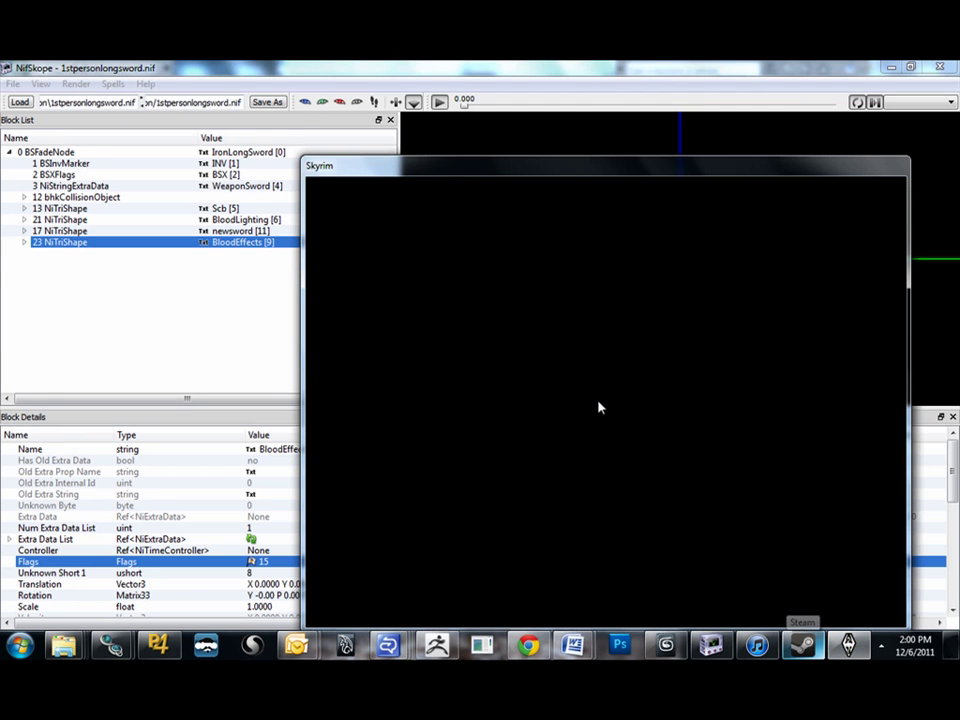
drag(550, 168, 443, 146)
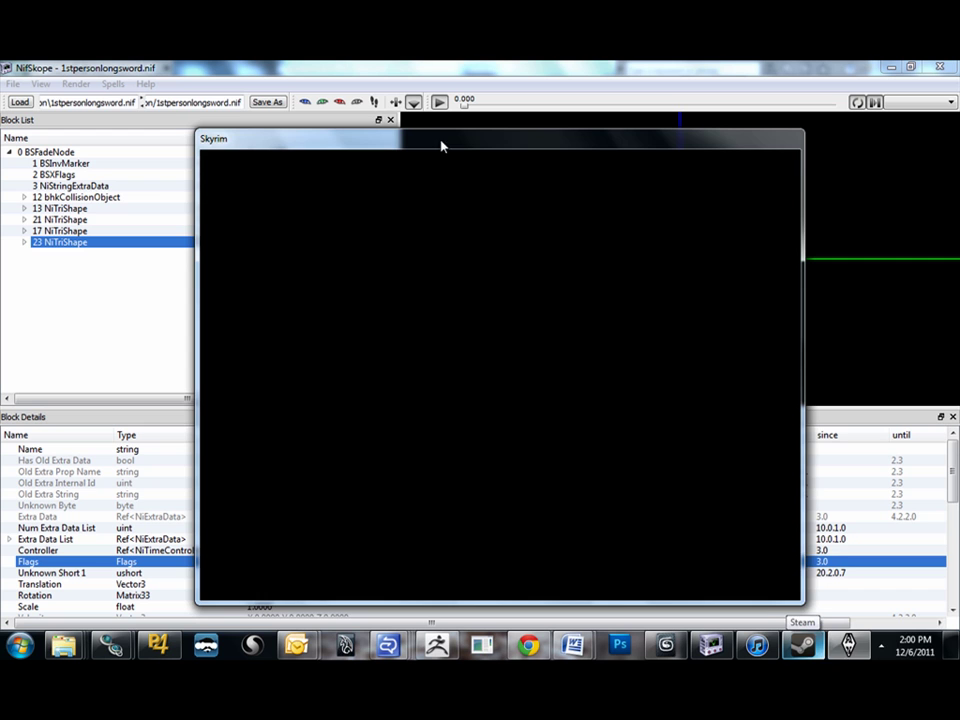
right_click(848, 646)
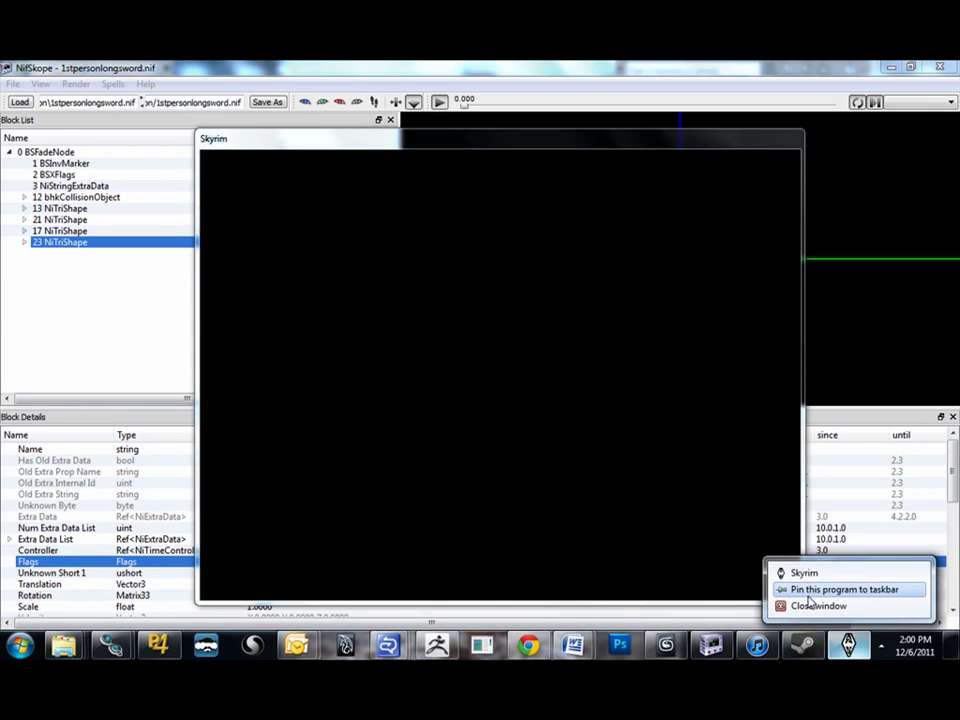